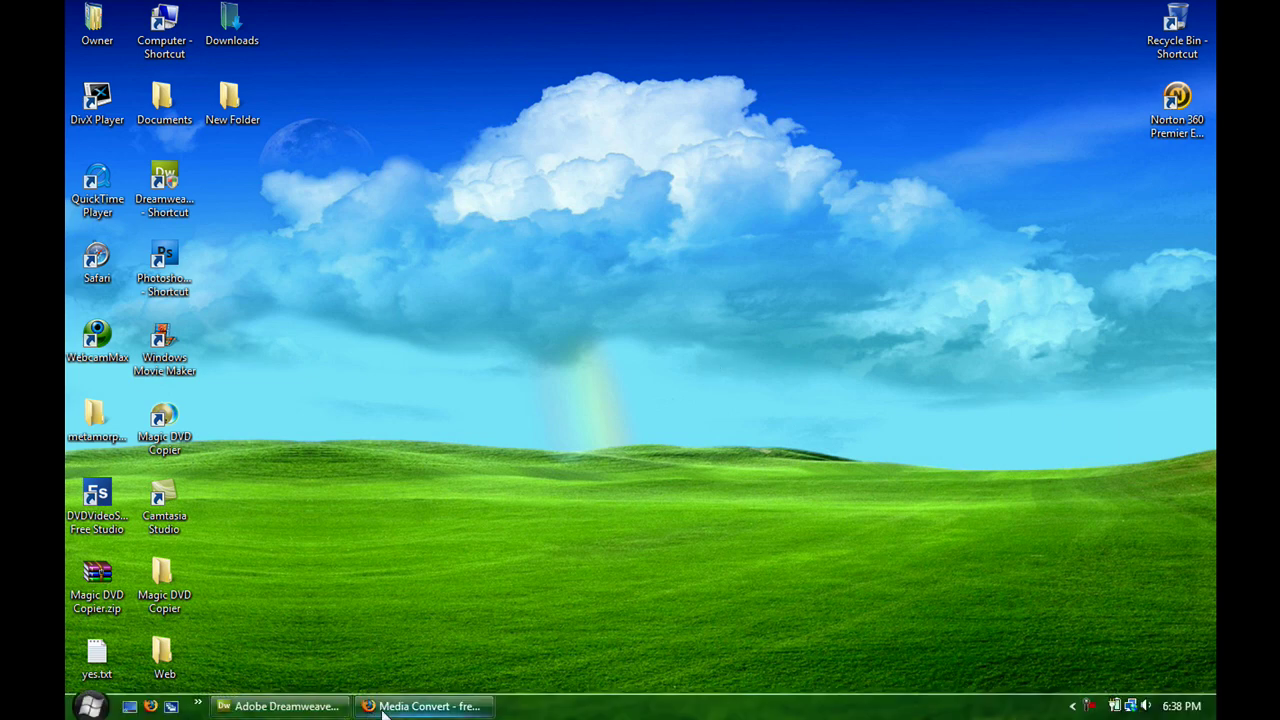
- Read the file extension error message in the YouTube inbox, then minimize Firefox
click(405, 706)
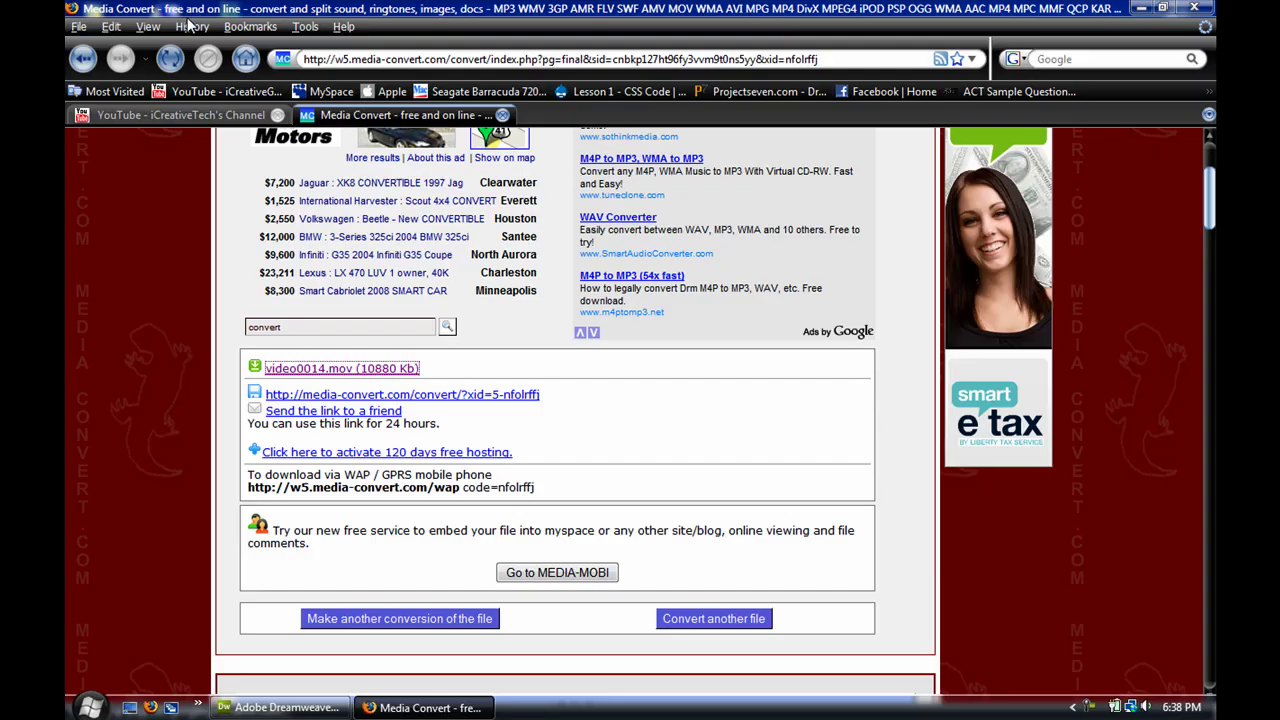
click(191, 113)
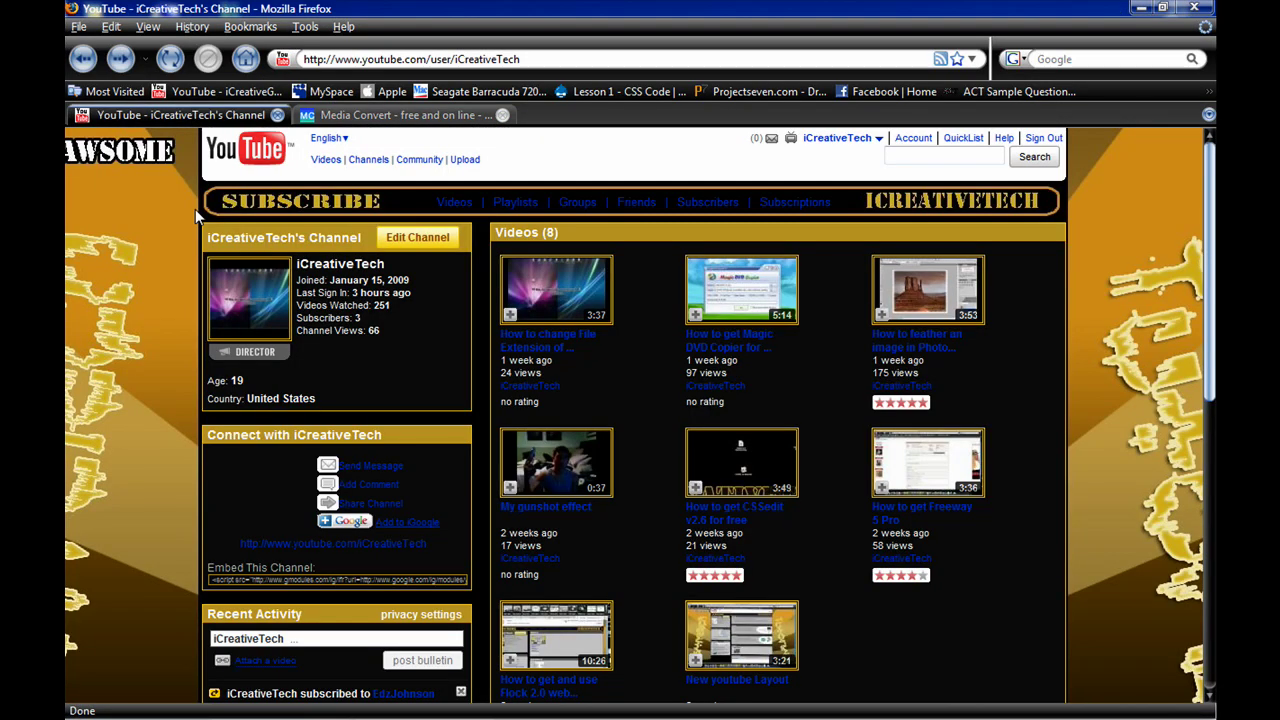
click(771, 138)
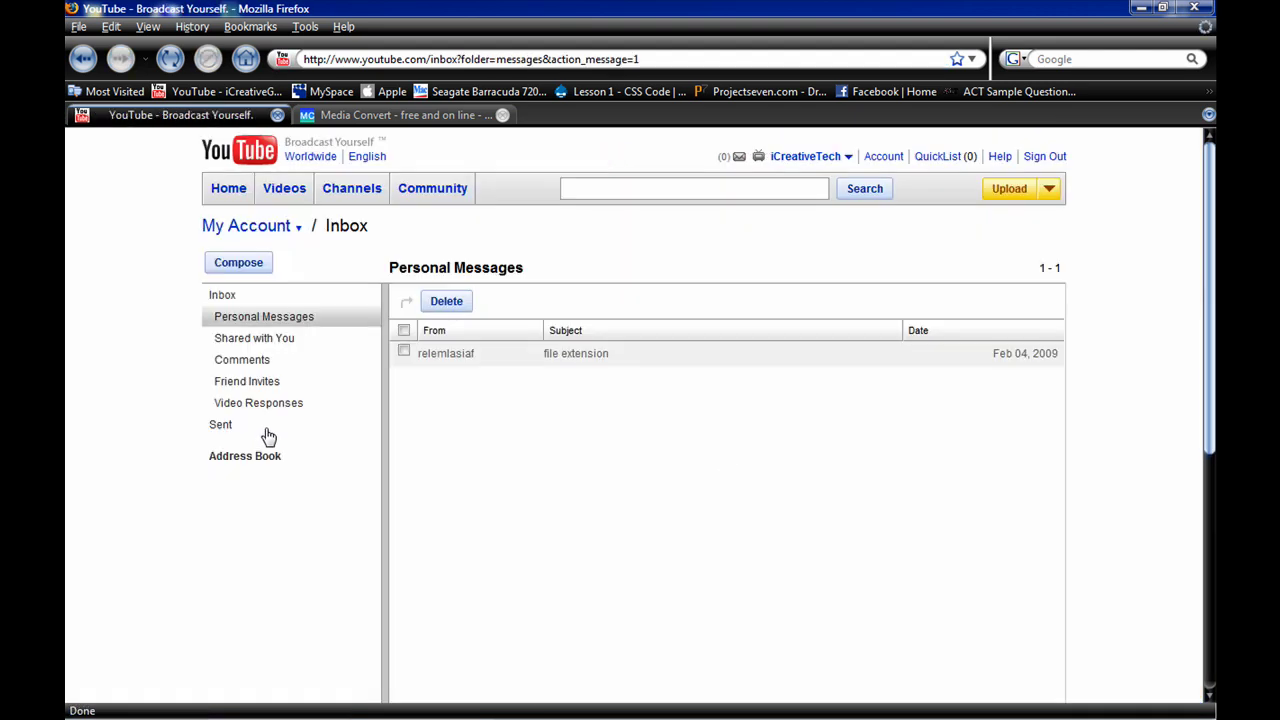
click(487, 364)
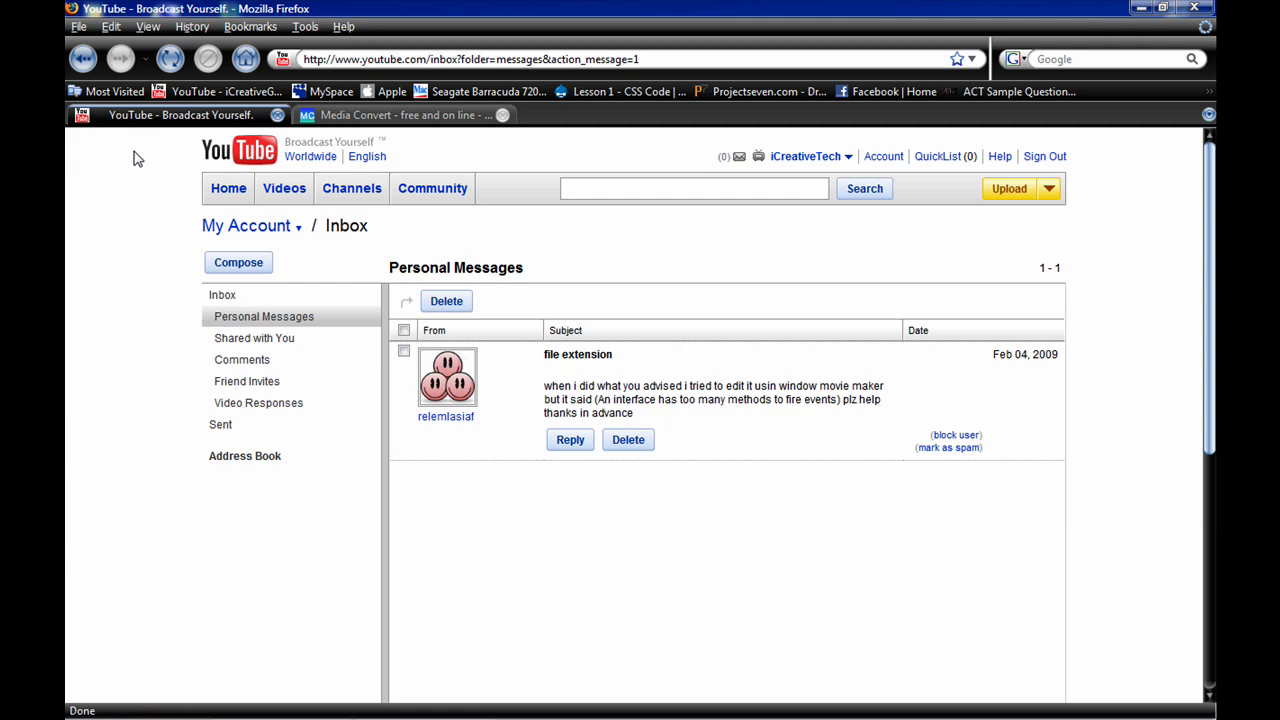
click(1141, 8)
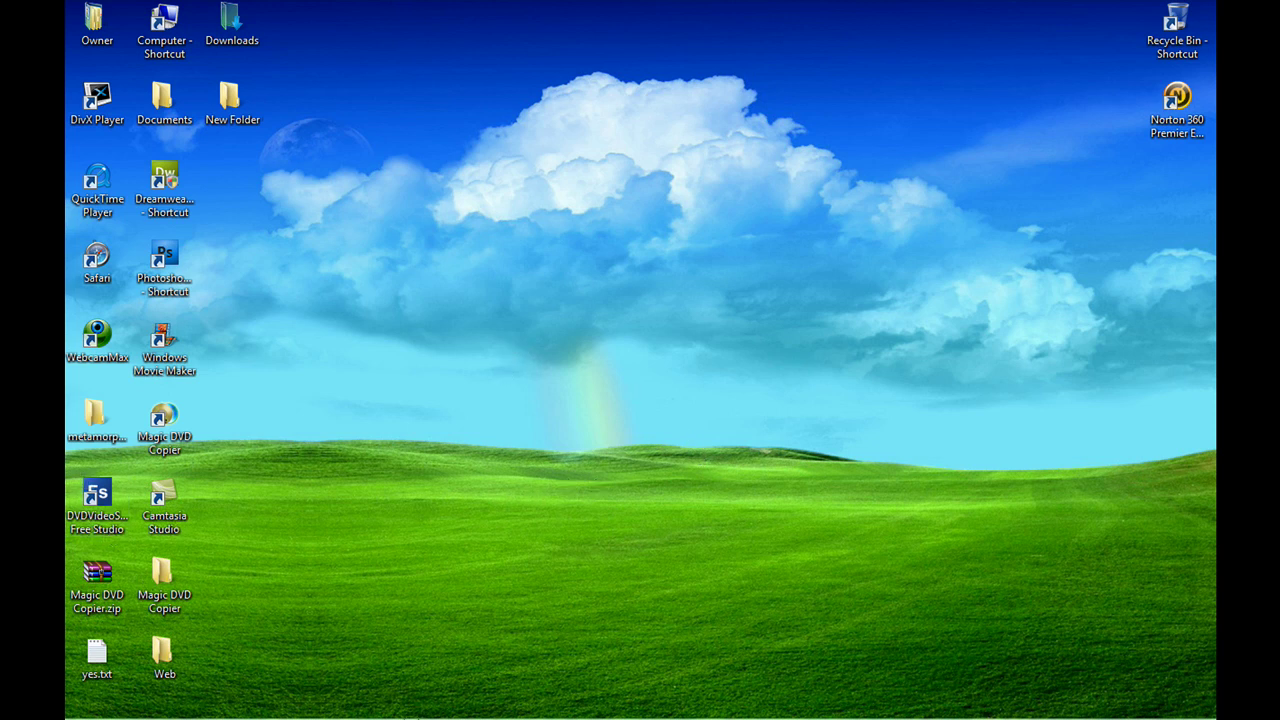
- Launch DVDVideoSoft Free Studio Manager from its desktop icon and shift its window slightly left
double_click(100, 532)
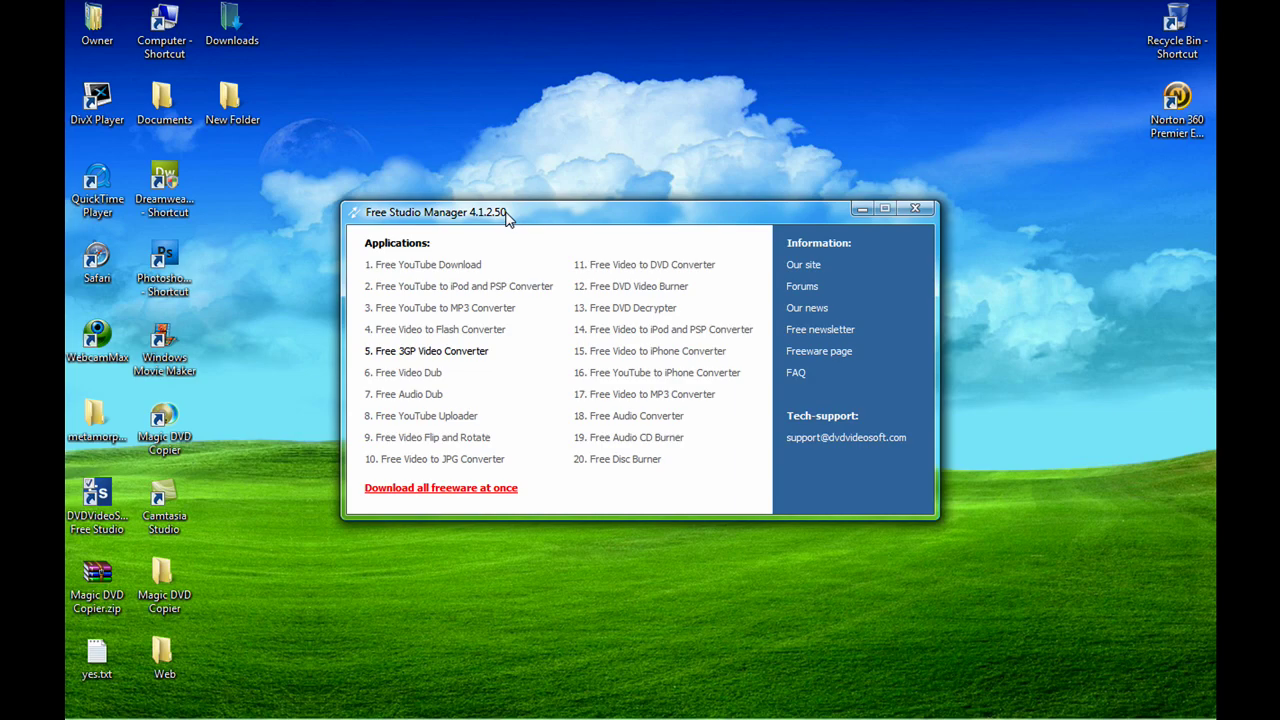
drag(505, 221, 462, 218)
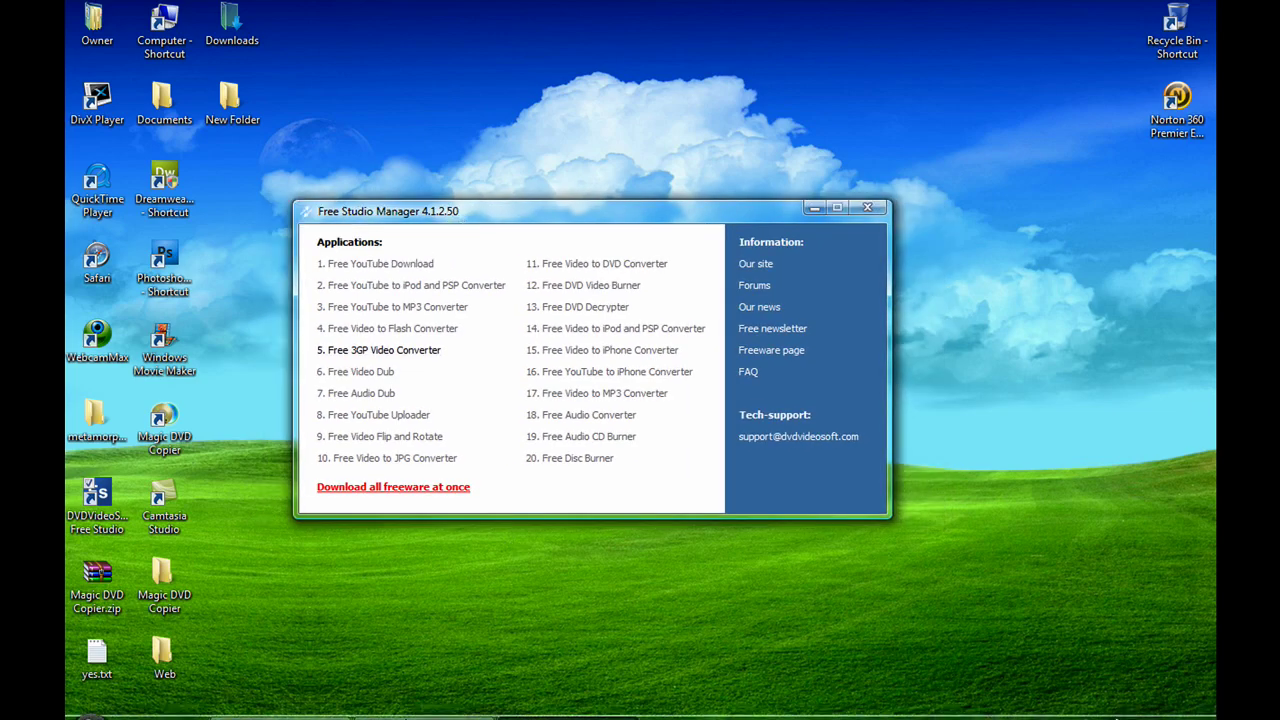
click(430, 707)
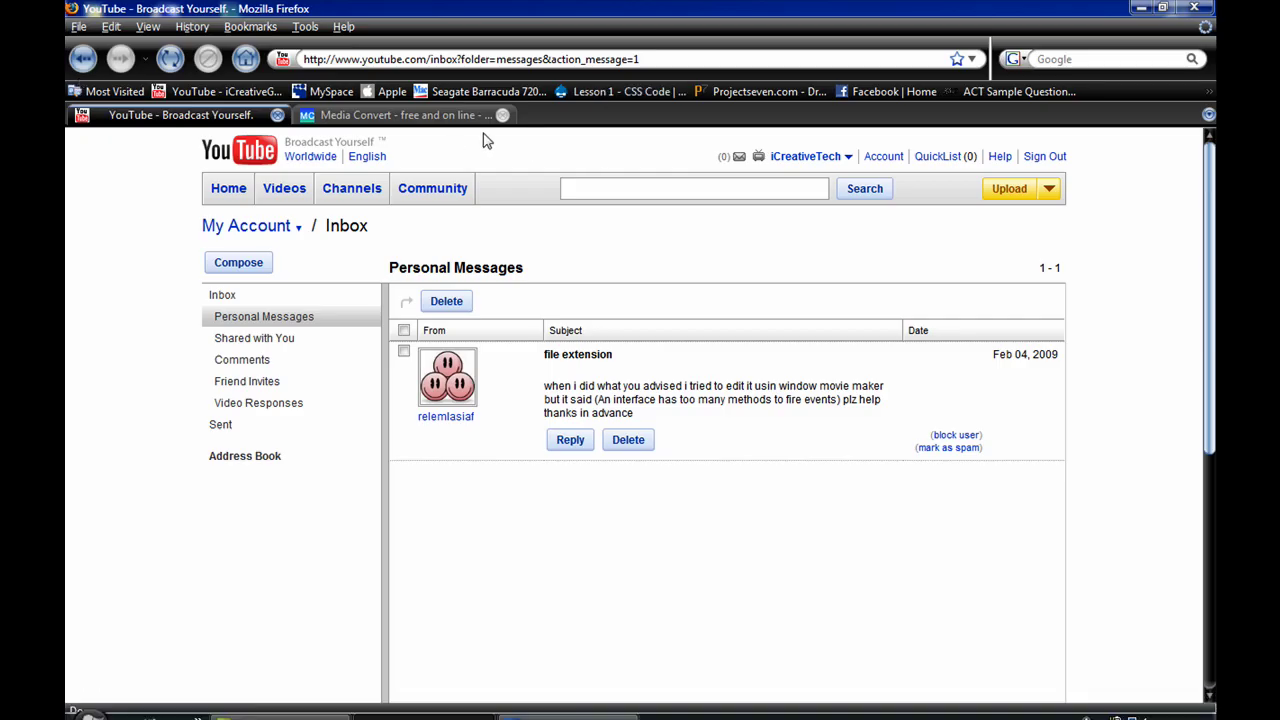
double_click(568, 118)
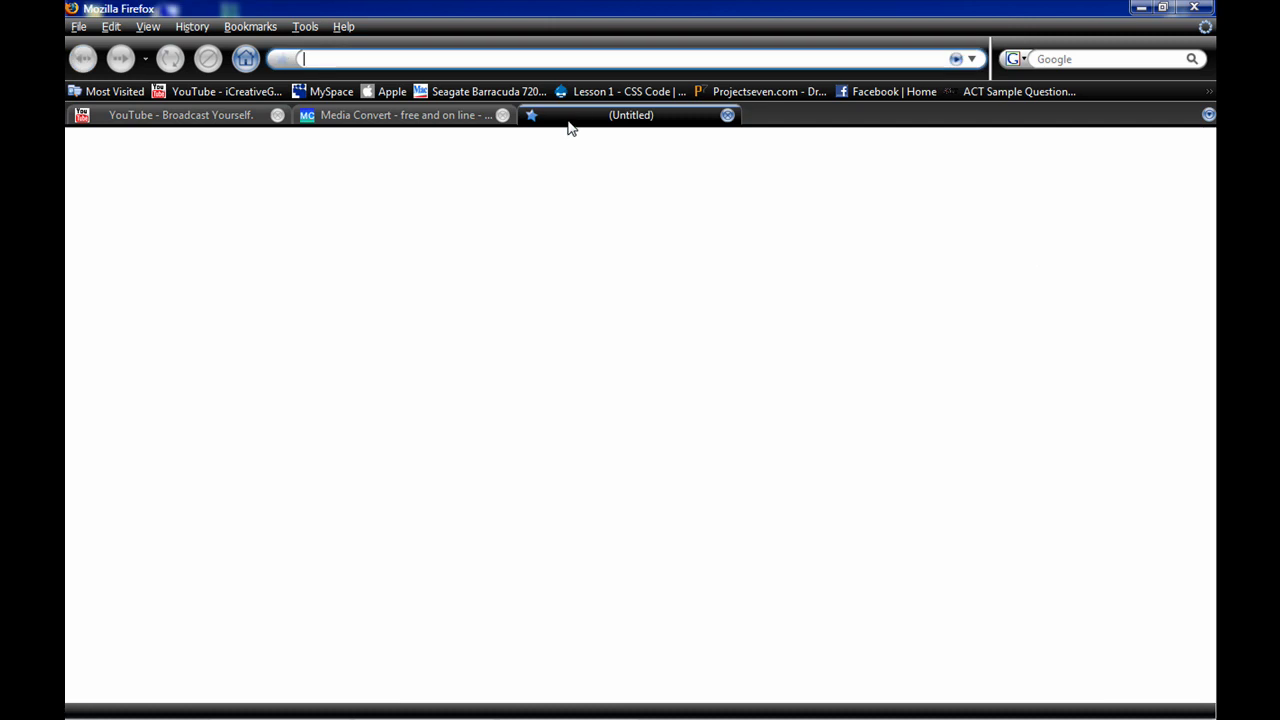
click(1121, 67)
key(Return)
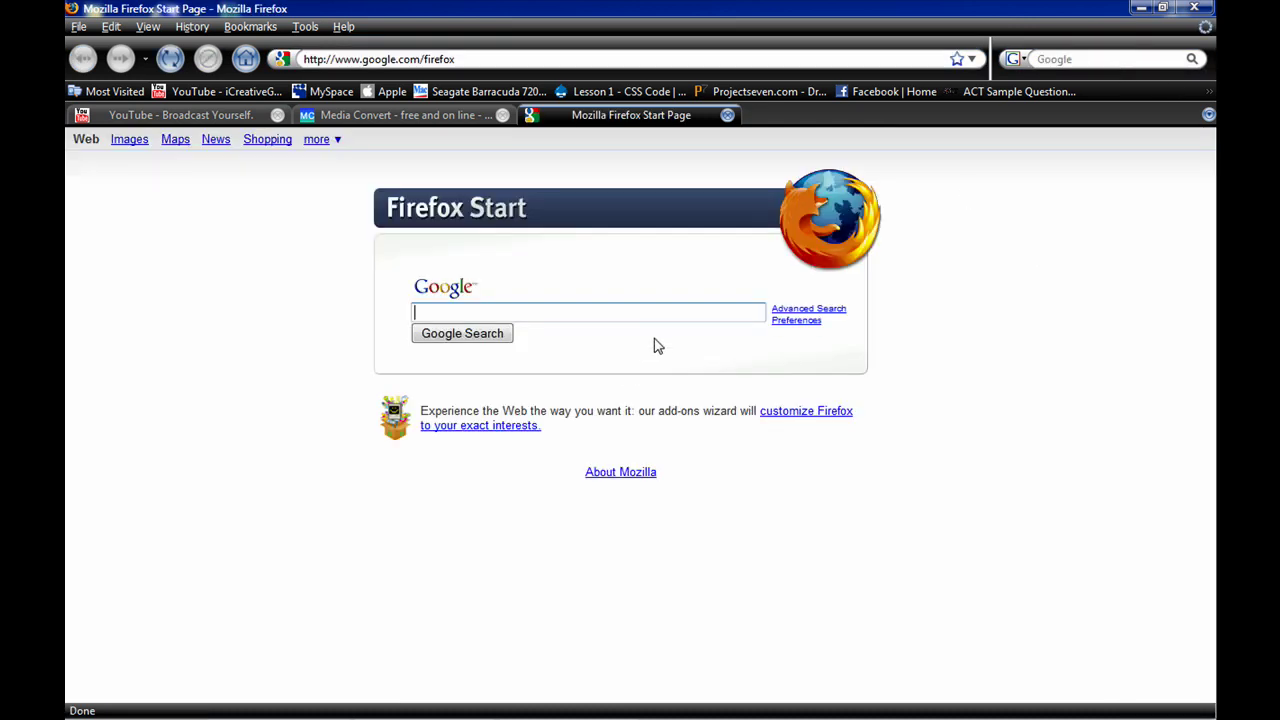
text(free studio manager)
key(Return)
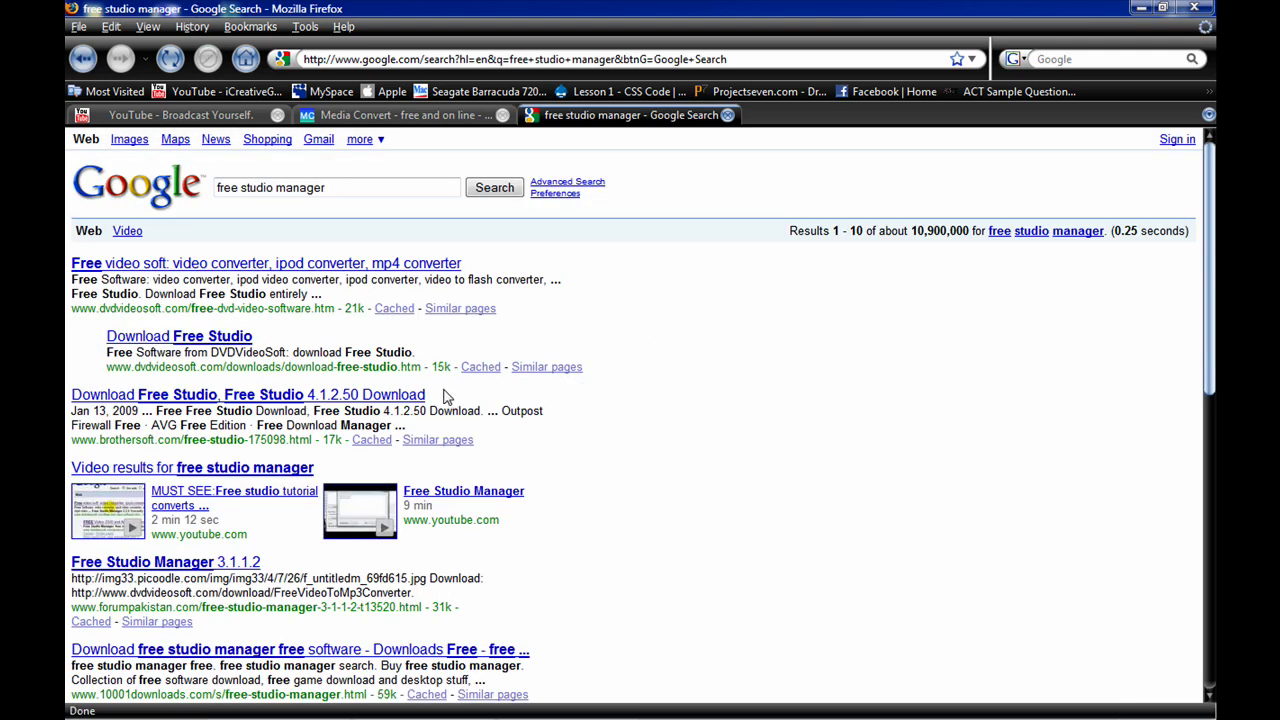
click(192, 268)
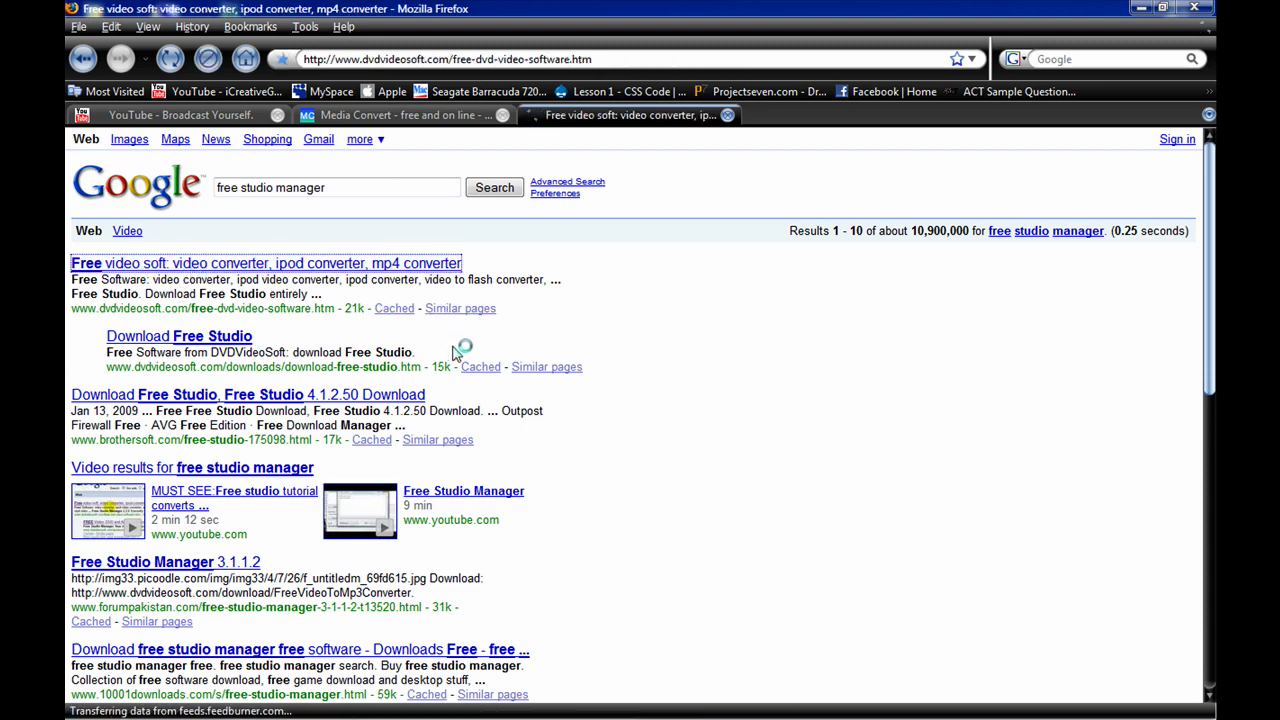
scroll(485, 450, down, 1)
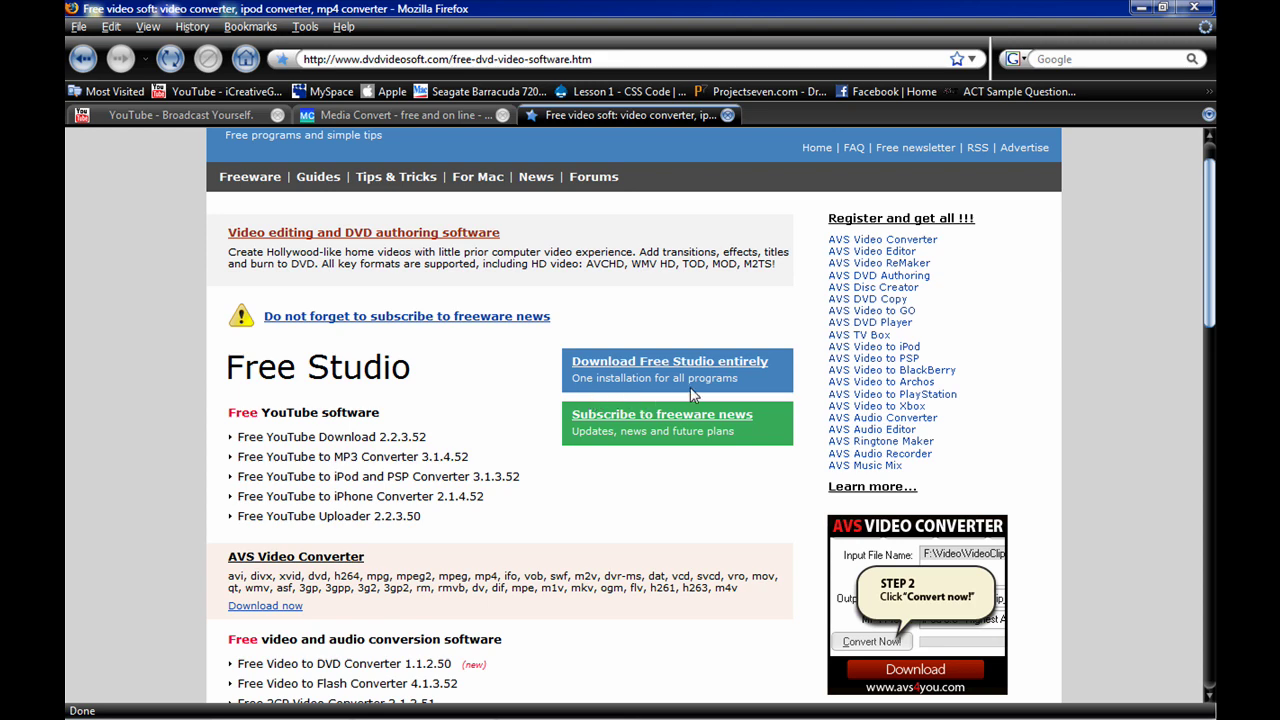
click(616, 366)
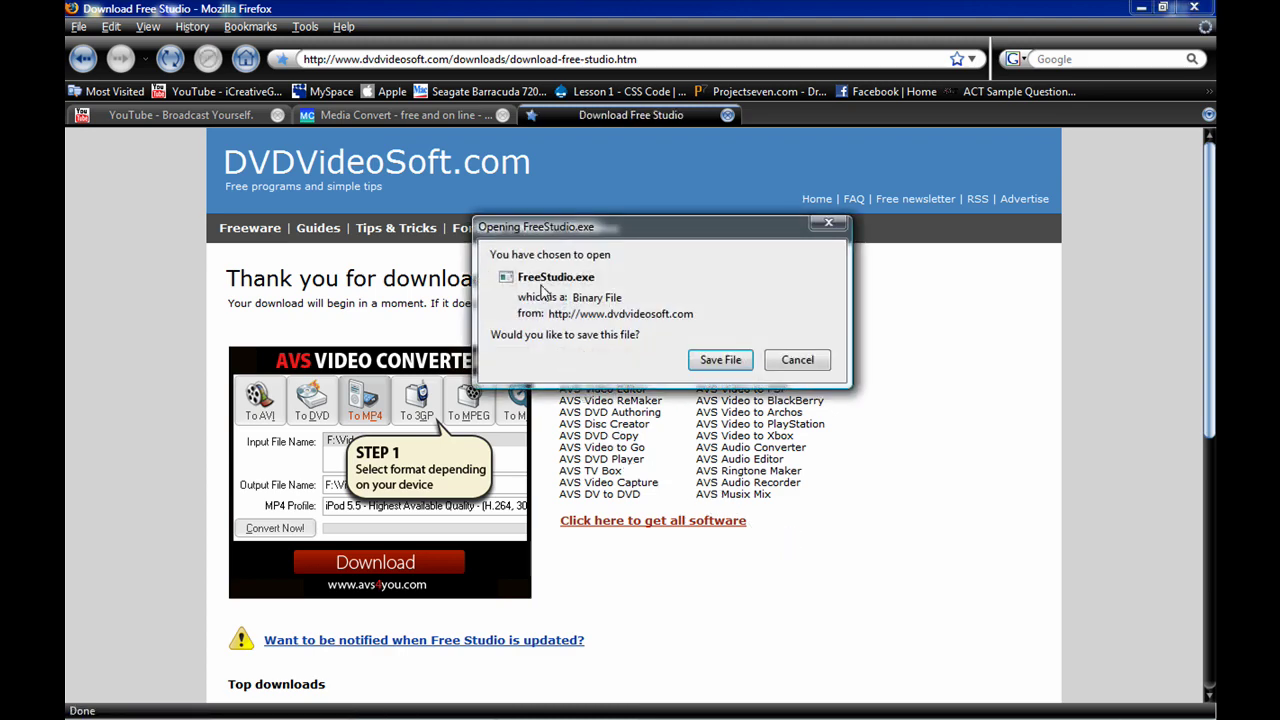
click(792, 366)
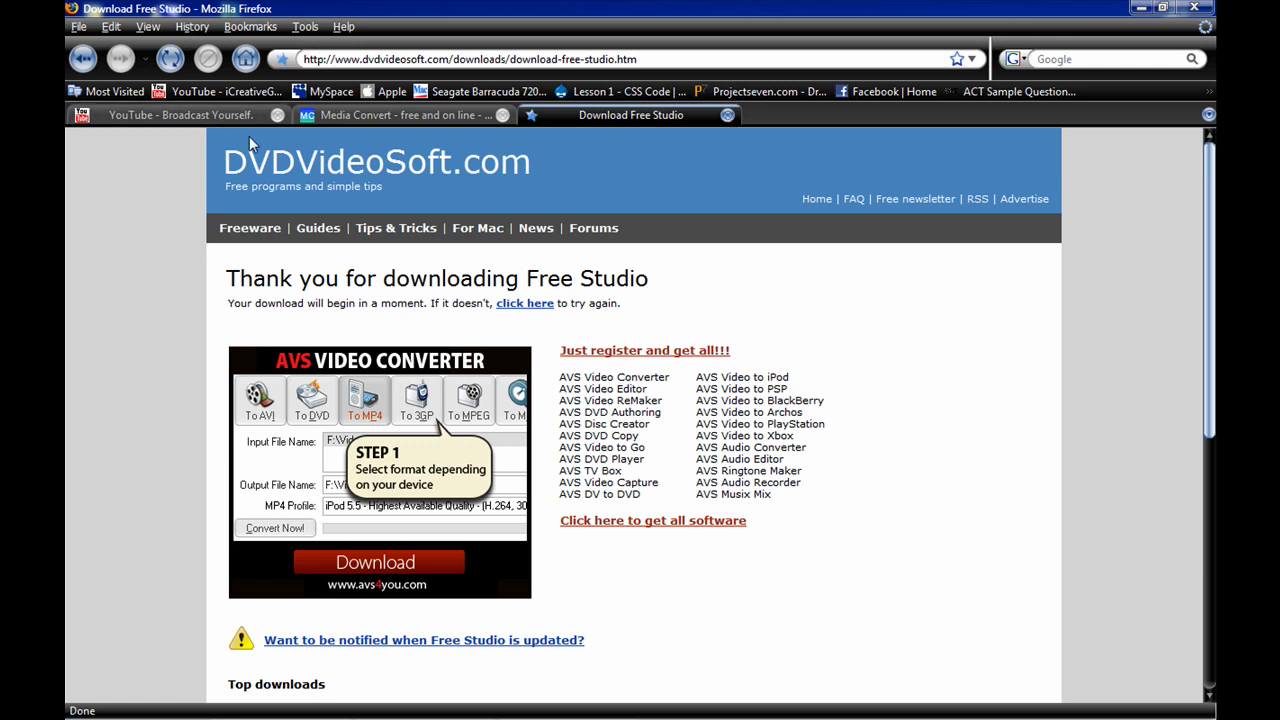
click(210, 118)
click(728, 115)
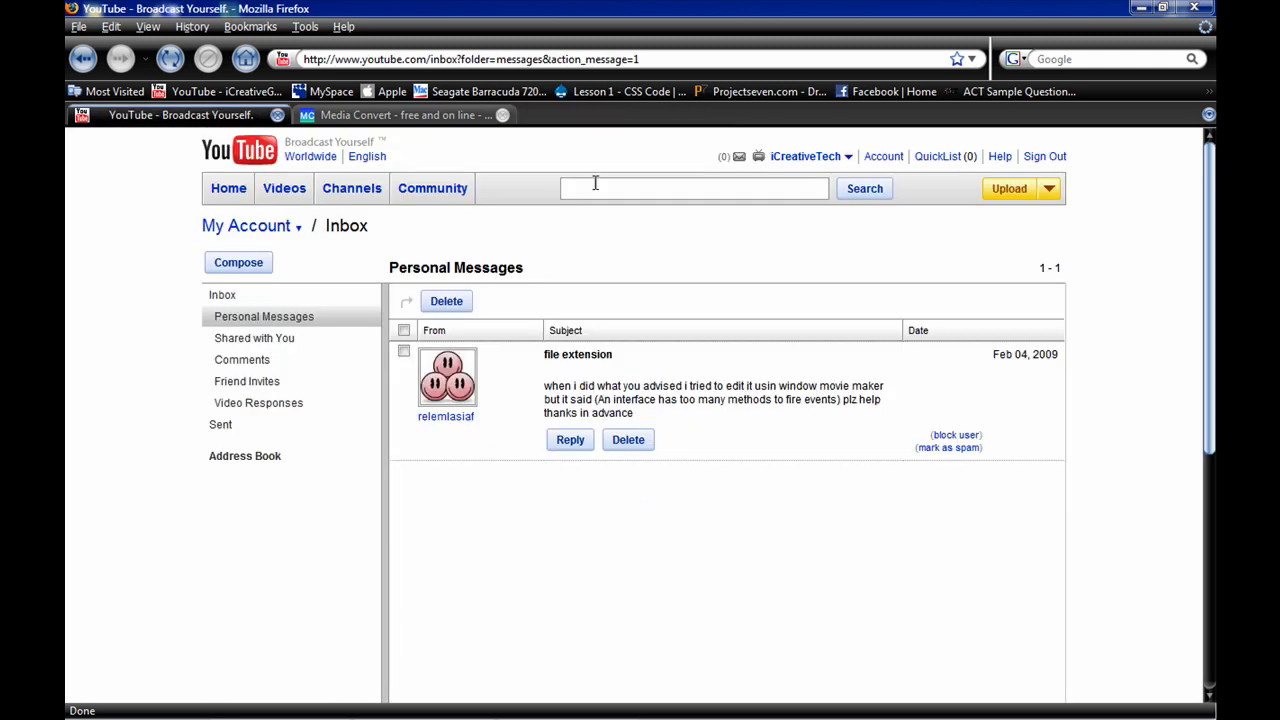
- Reposition Free Studio Manager and launch '5. Free 3GP Video Converter' from its list
click(1141, 8)
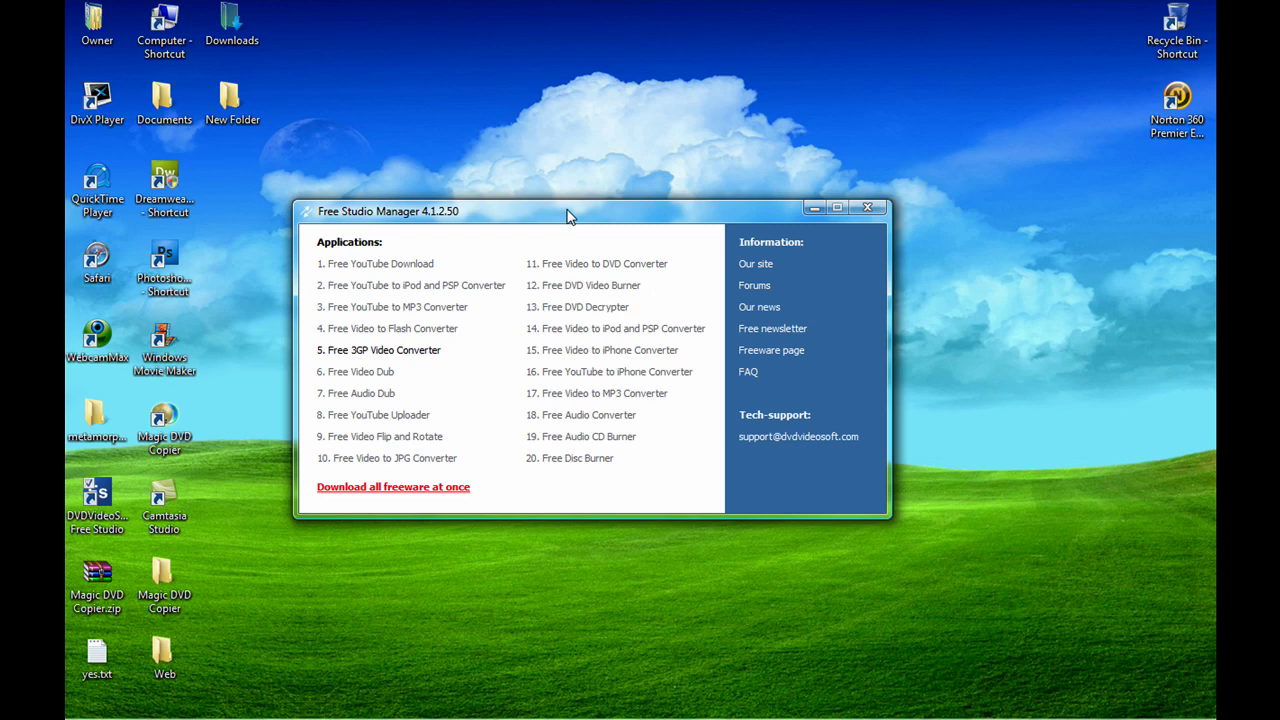
drag(567, 215, 646, 176)
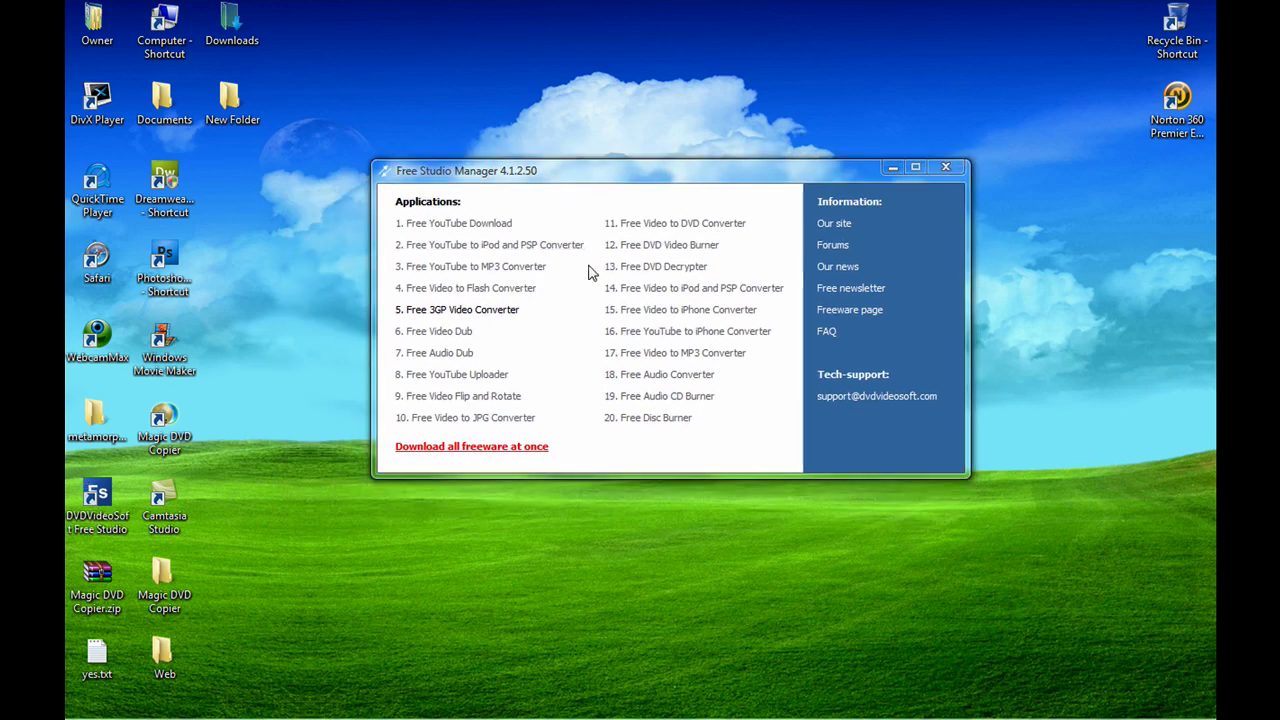
click(397, 178)
mouse_move(397, 178)
mouse_down()
mouse_move(440, 180)
mouse_move(422, 178)
mouse_up()
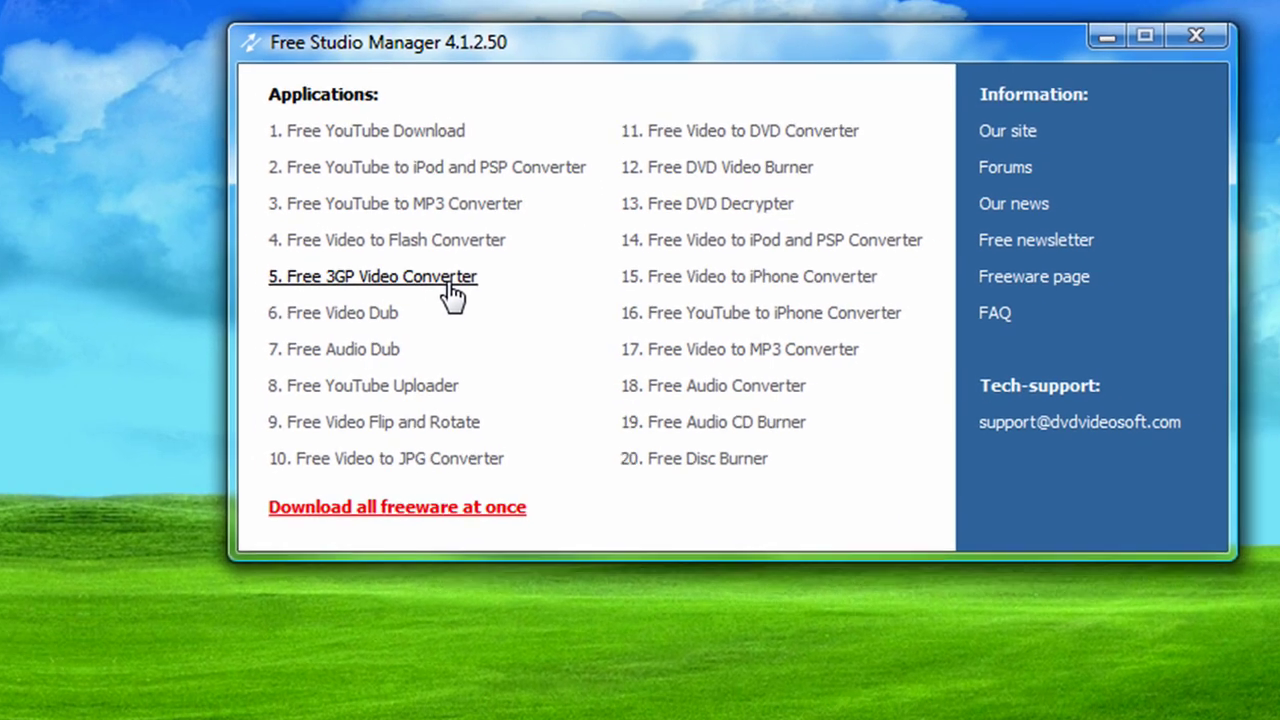
click(420, 268)
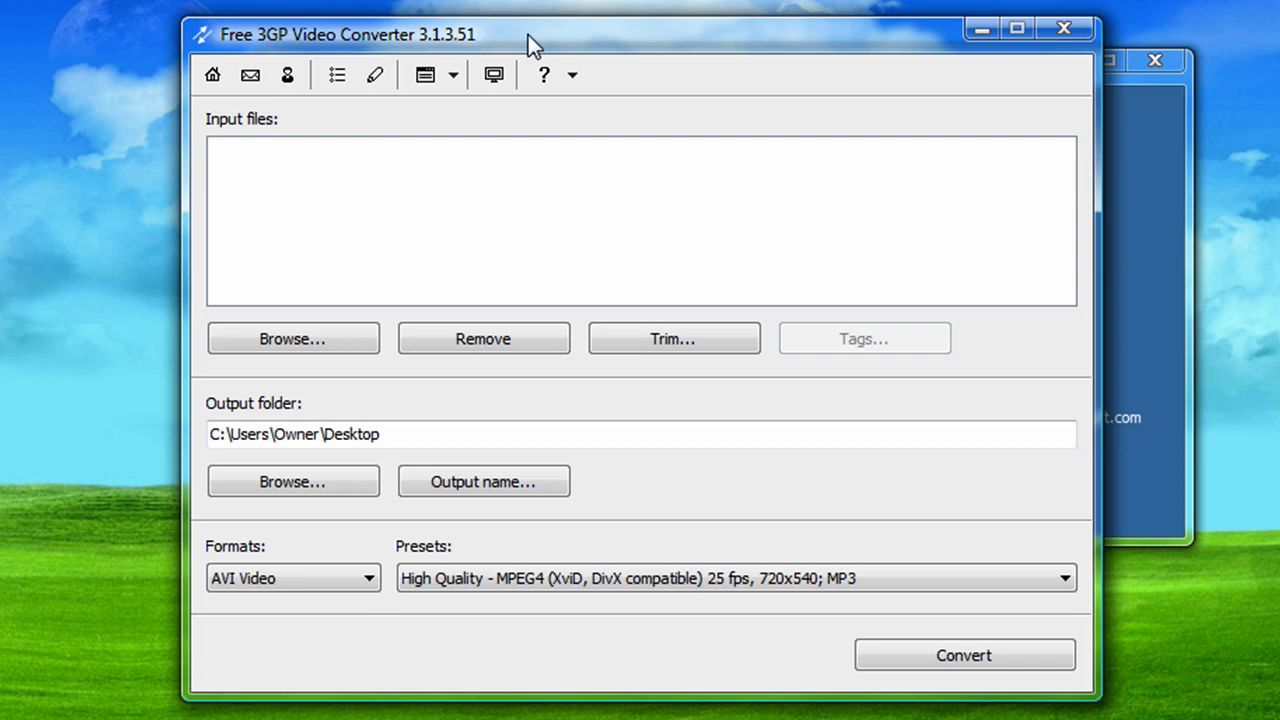
- Move the converter window slightly right, then open and dismiss the Start menu
drag(528, 35, 580, 13)
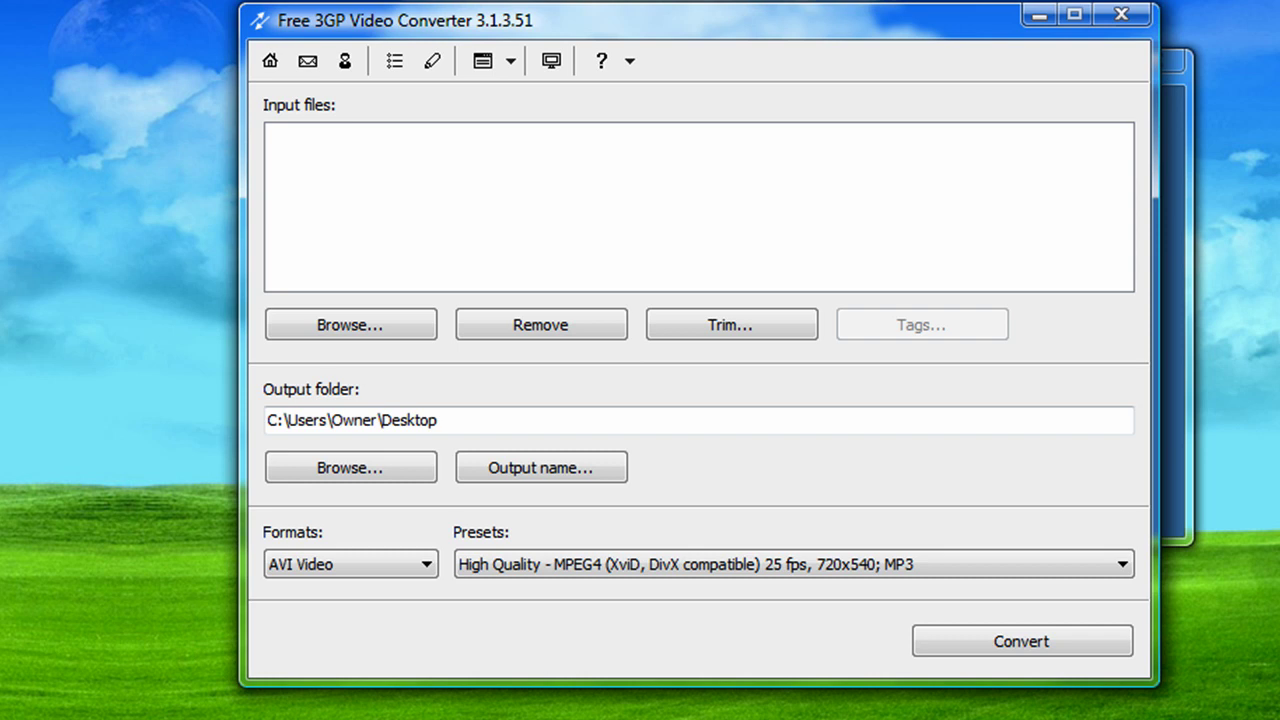
key(super)
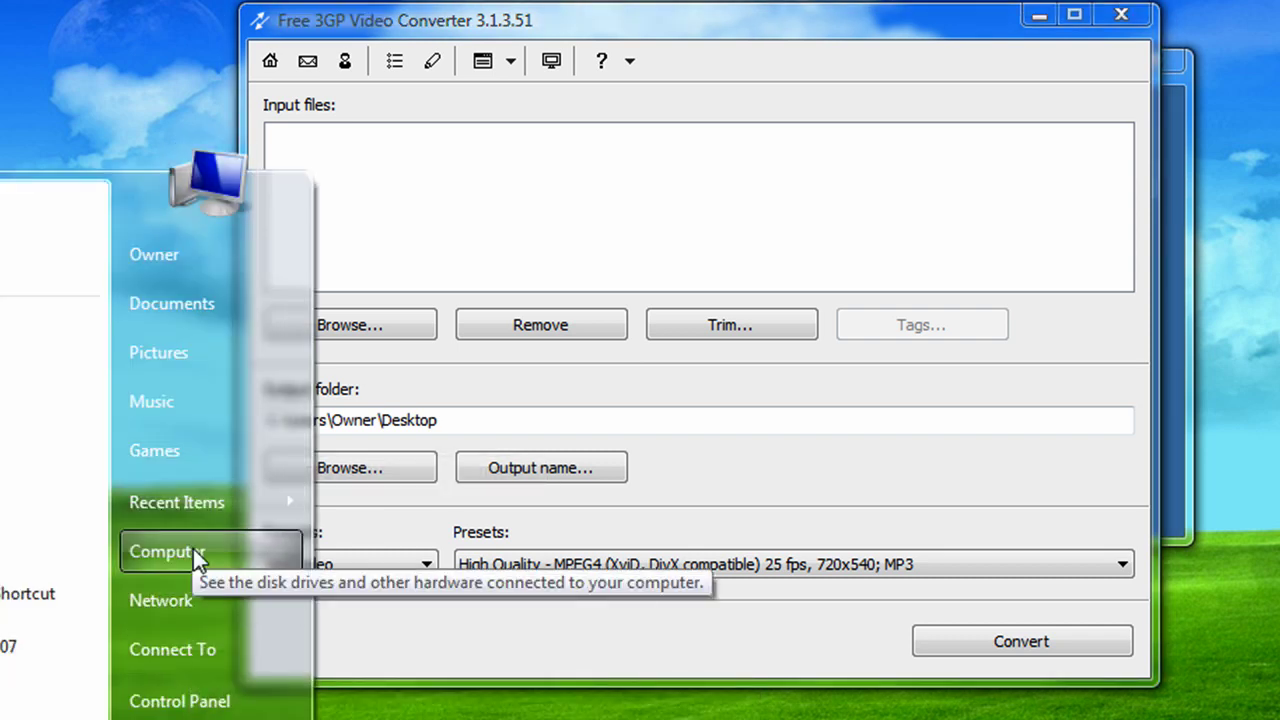
click(45, 30)
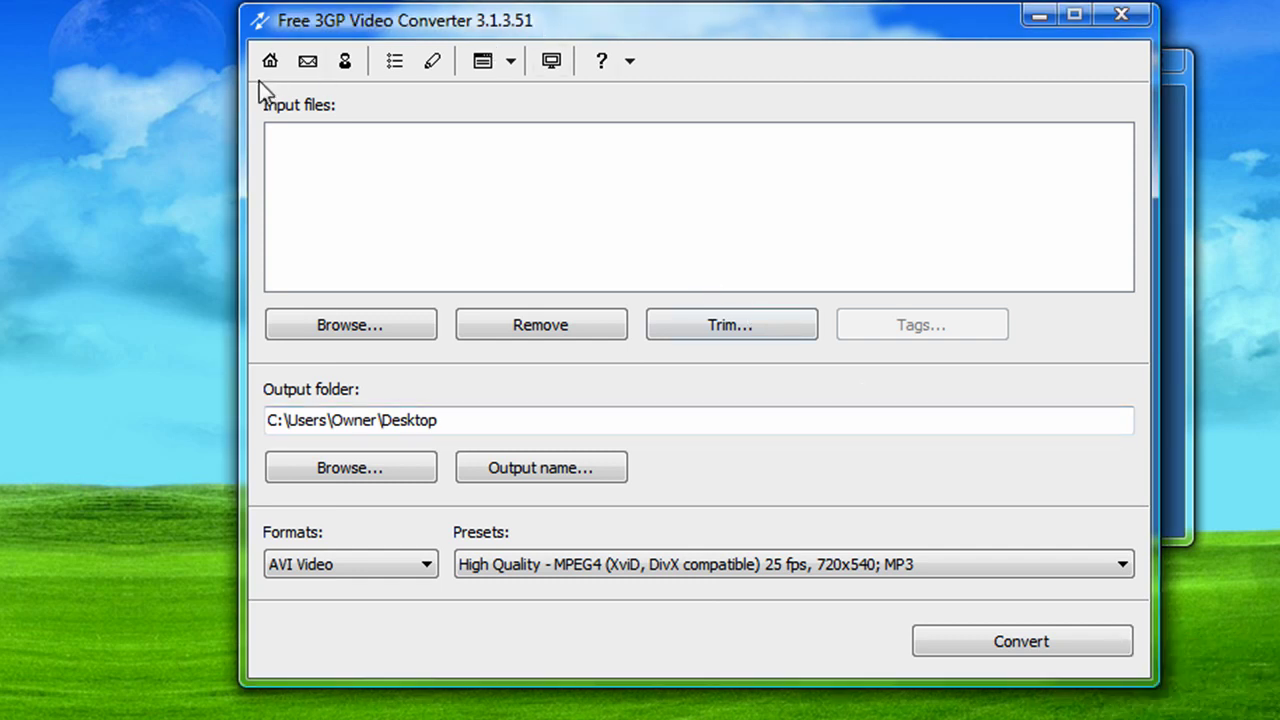
- Add Video0014.3gp from New Folder as the converter's input file
click(351, 325)
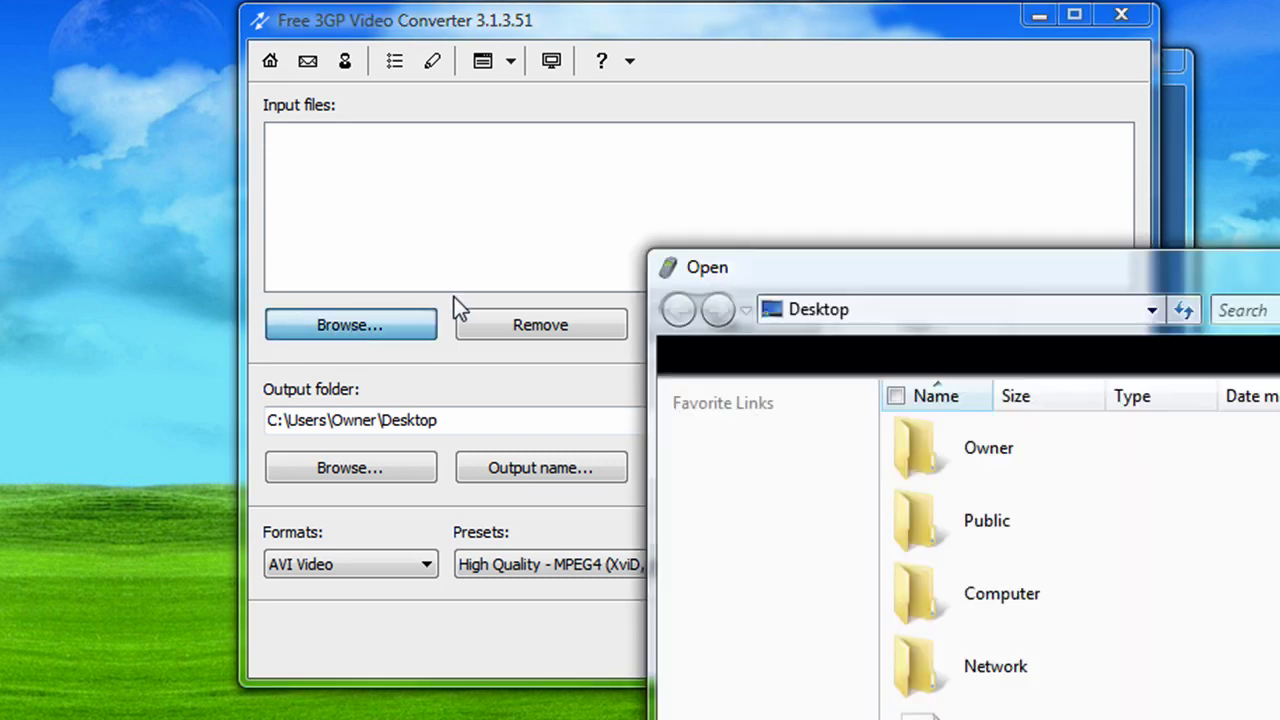
drag(1140, 273, 661, 0)
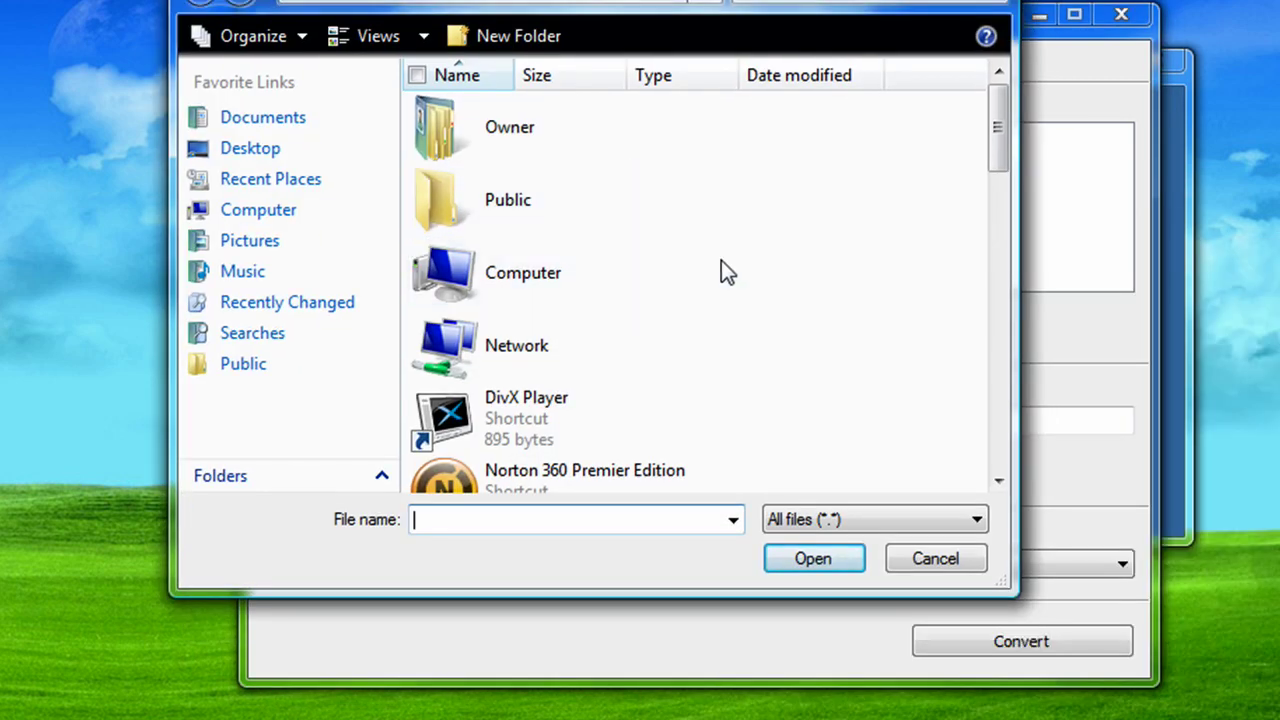
drag(991, 133, 986, 325)
double_click(528, 213)
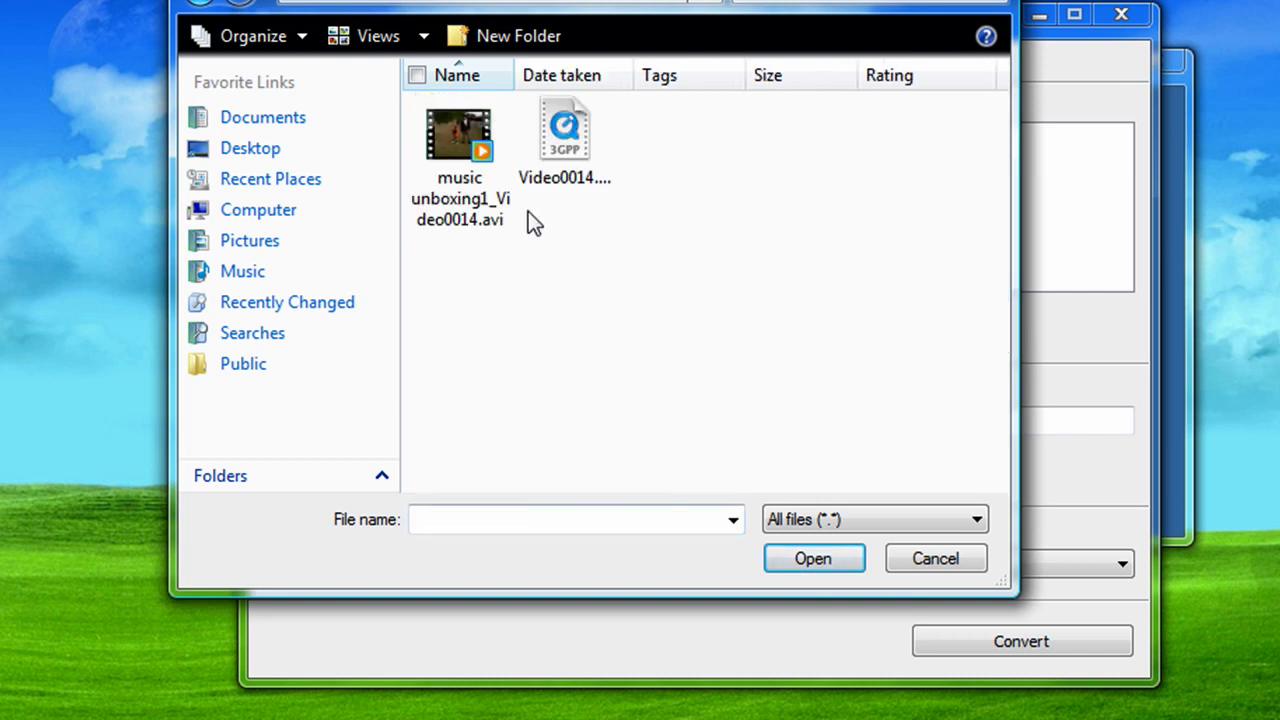
click(560, 140)
click(826, 561)
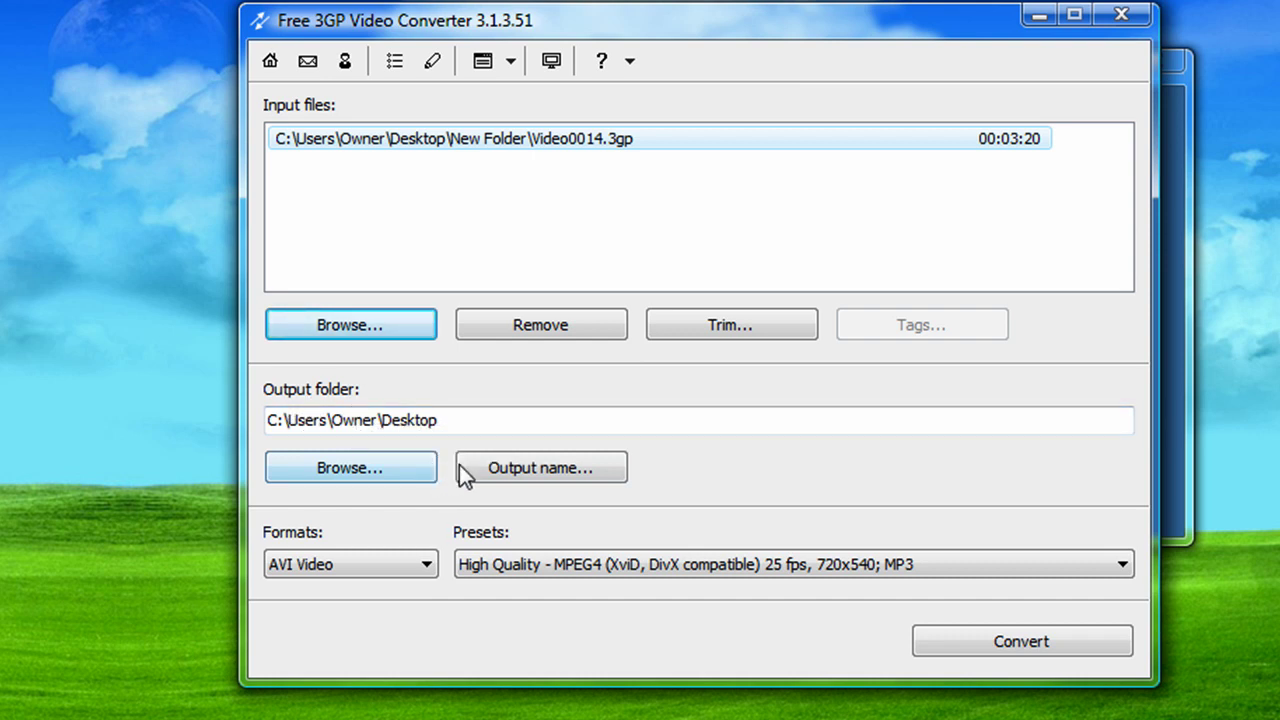
- Replace the output name prefix with 'file extension redo'
click(525, 479)
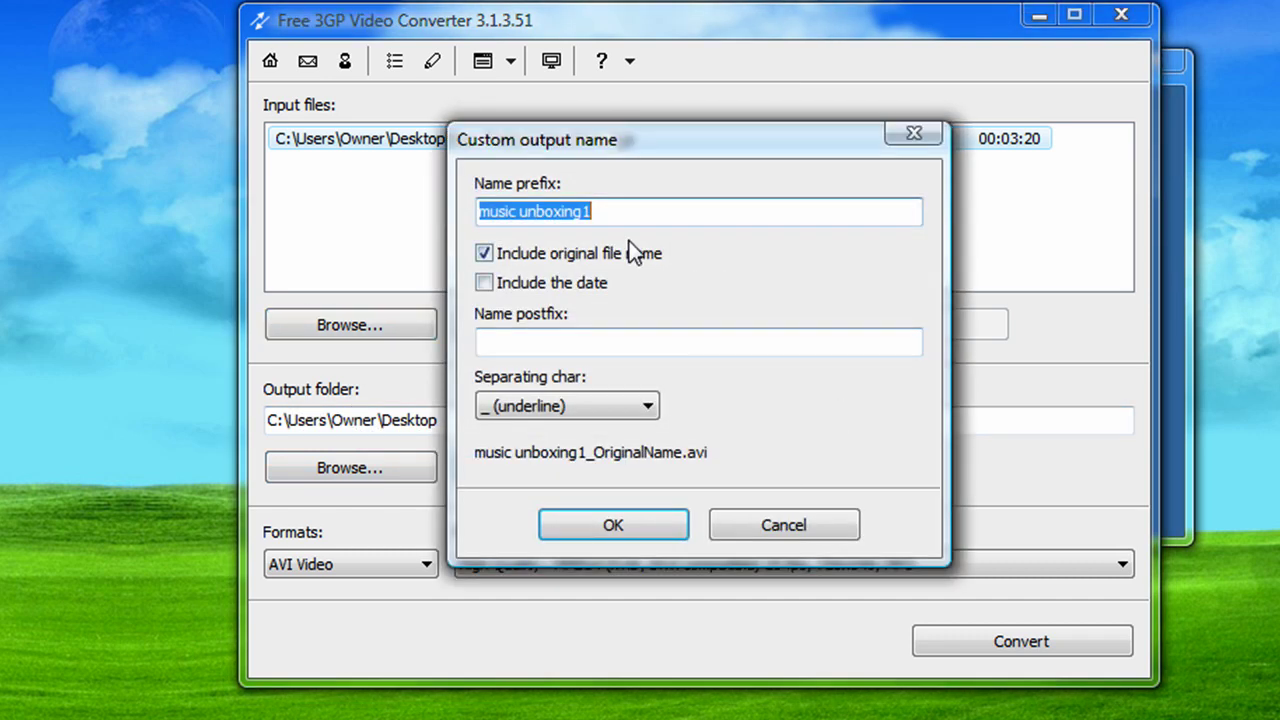
key(BackSpace)
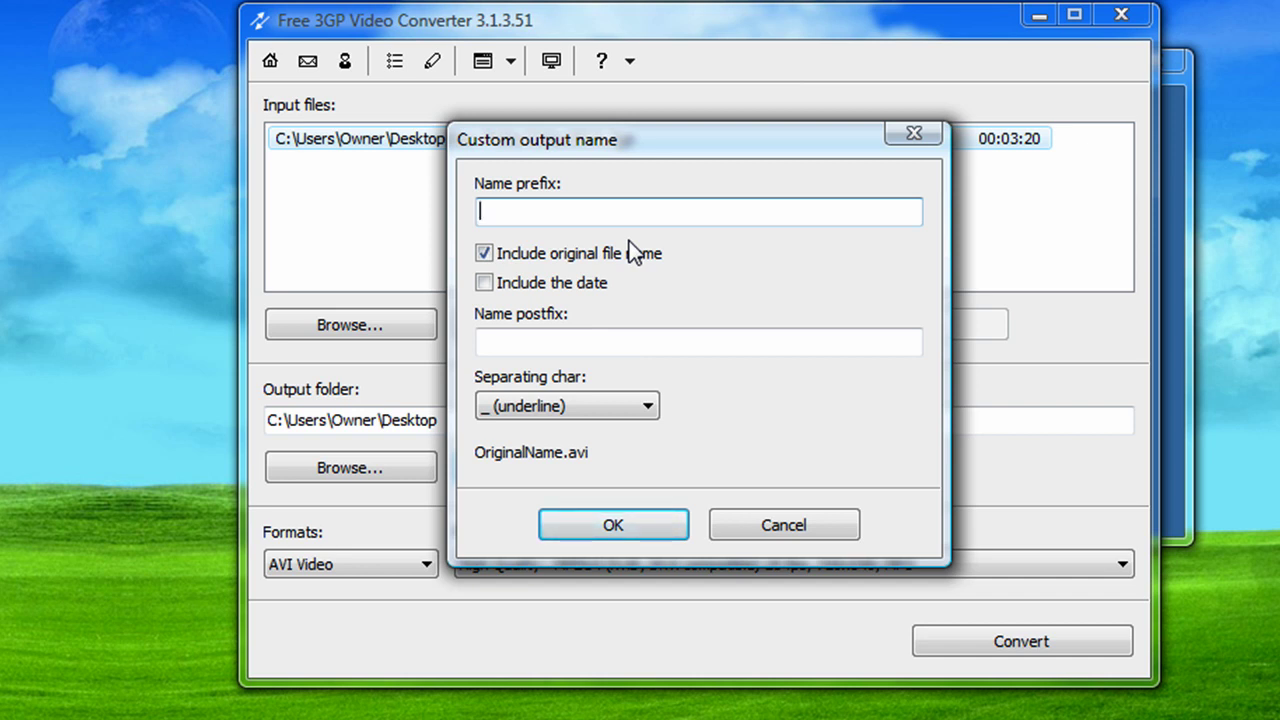
text(file)
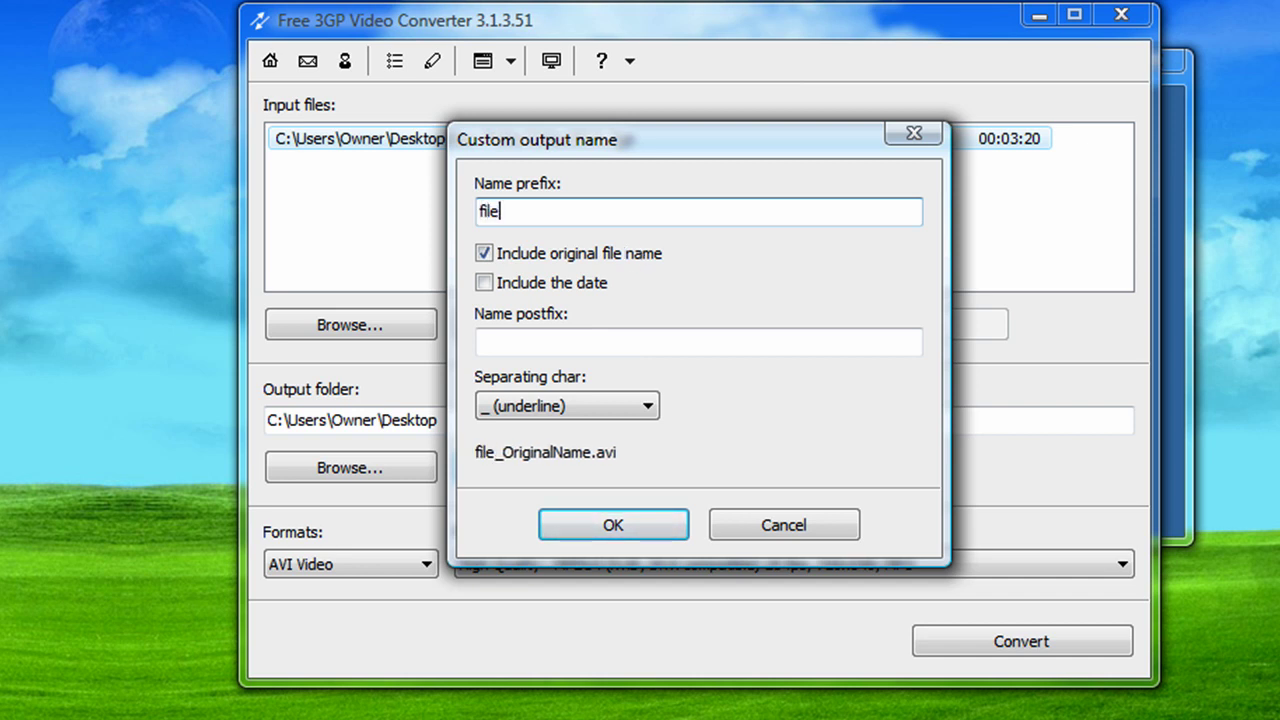
text( extension)
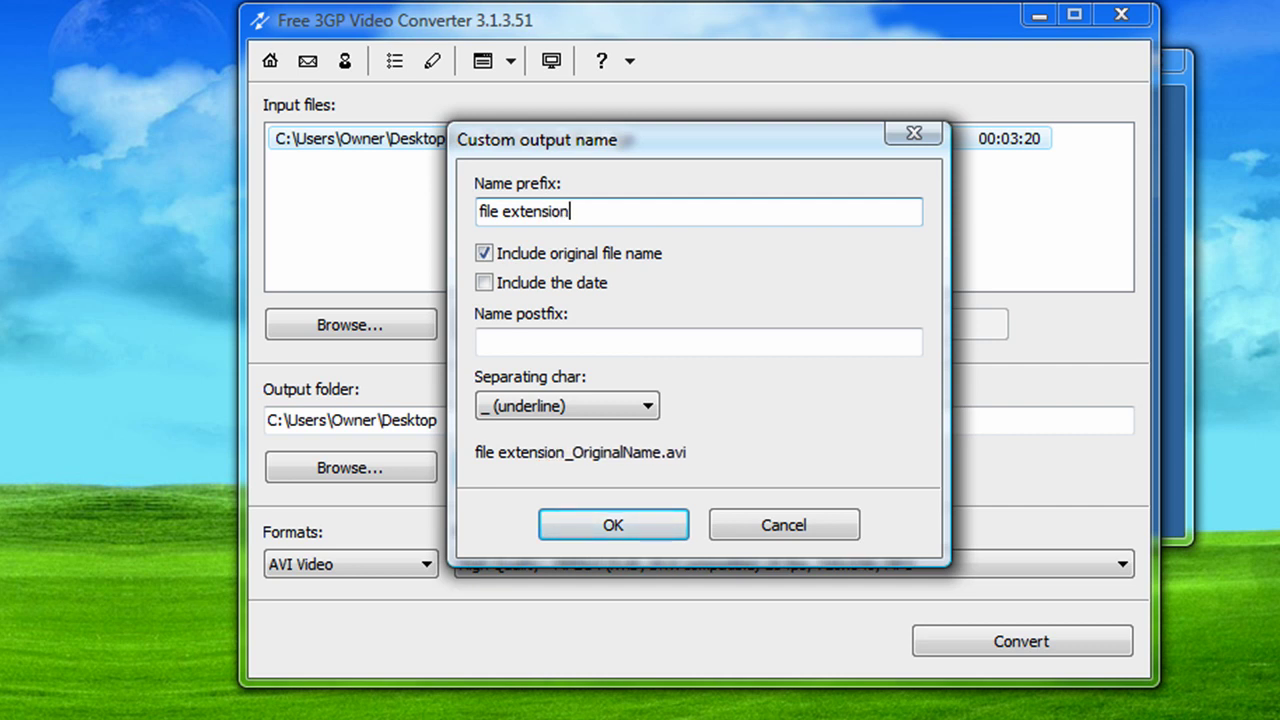
text( redo)
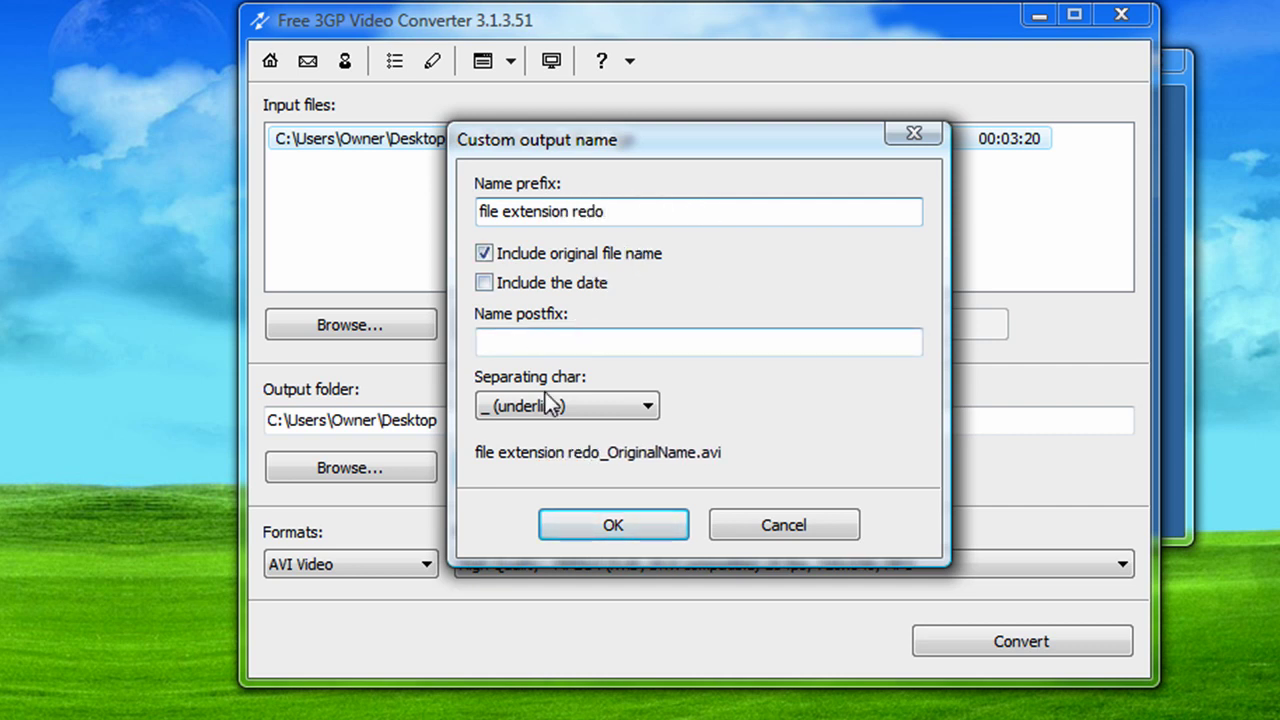
click(654, 530)
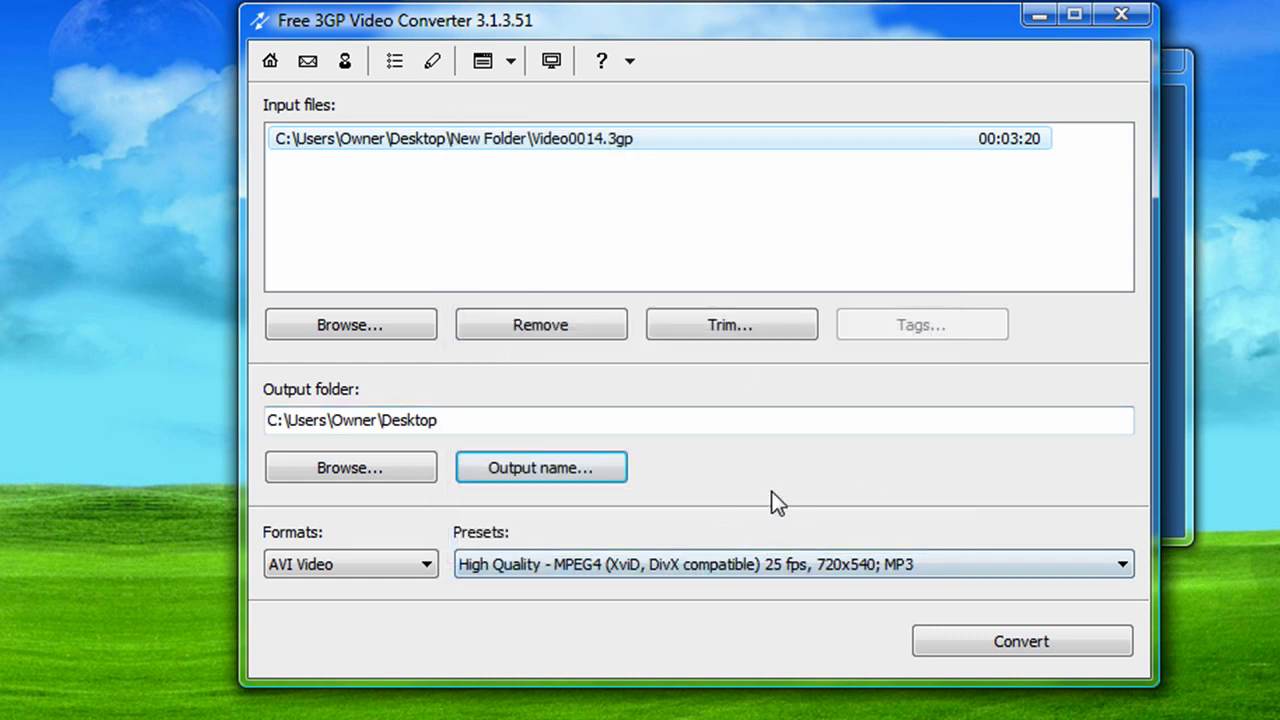
- Keep the AVI Video format with the High Quality preset and start converting
click(423, 574)
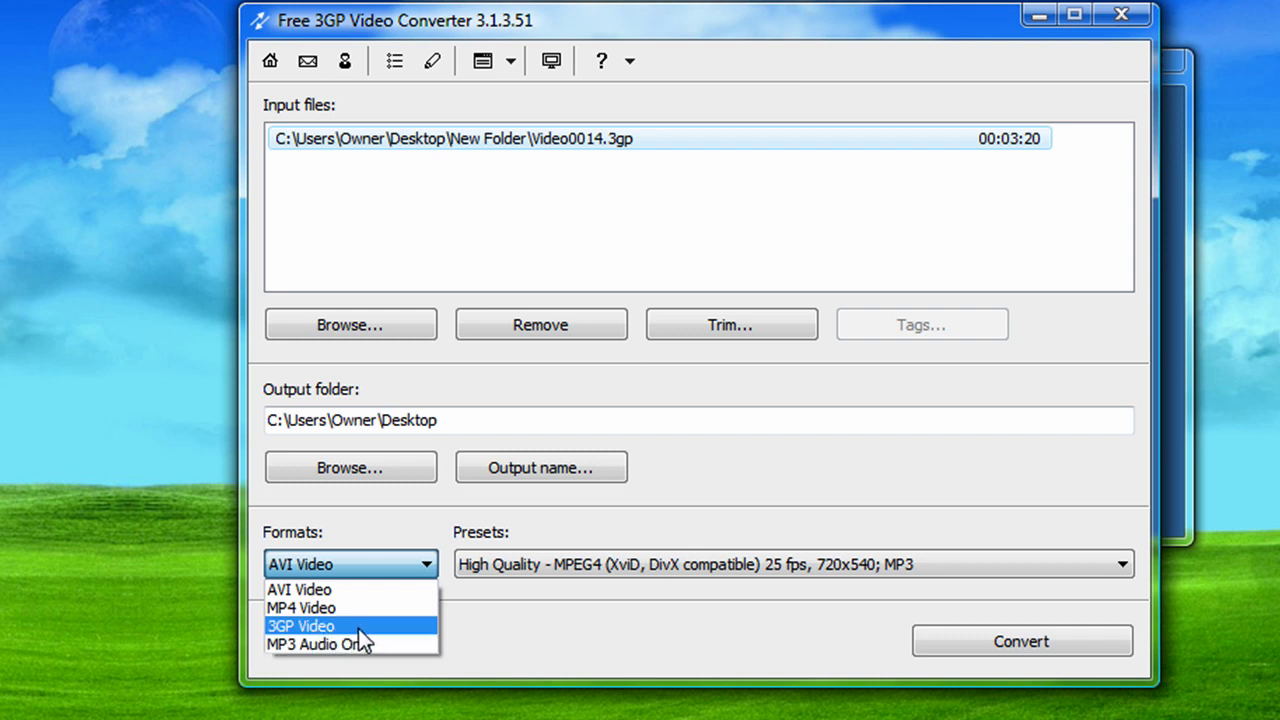
click(320, 590)
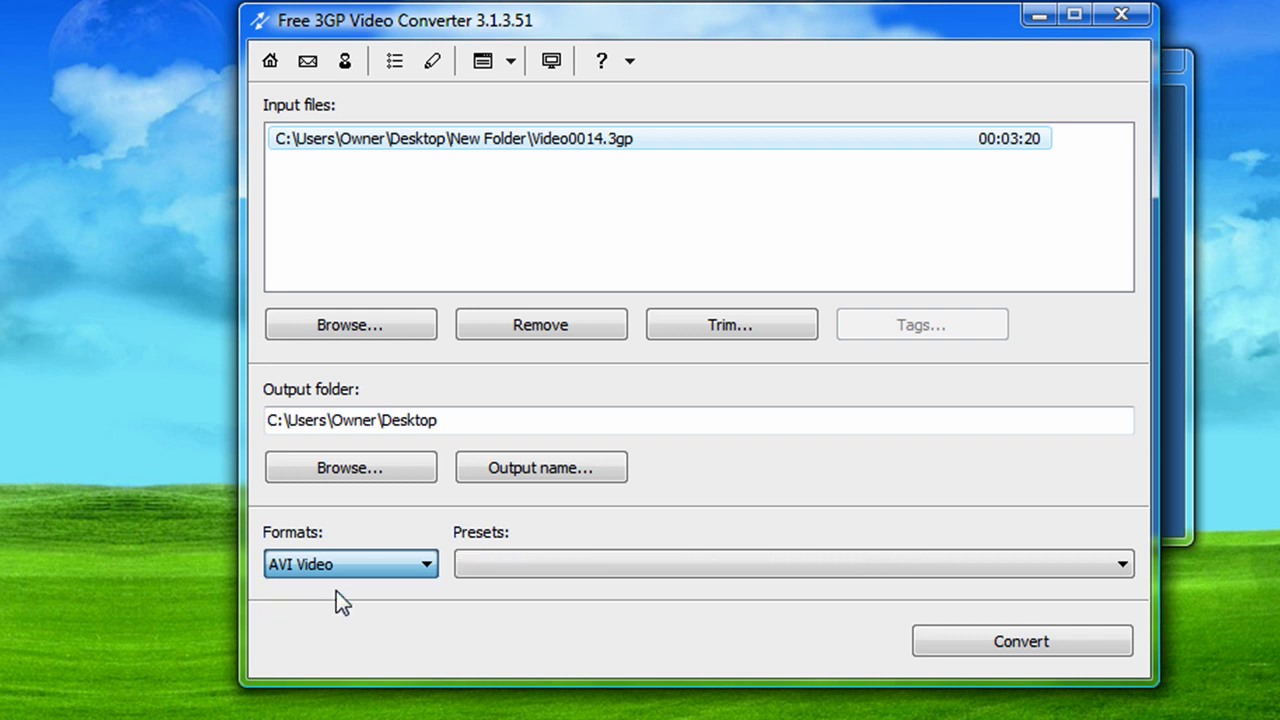
click(418, 570)
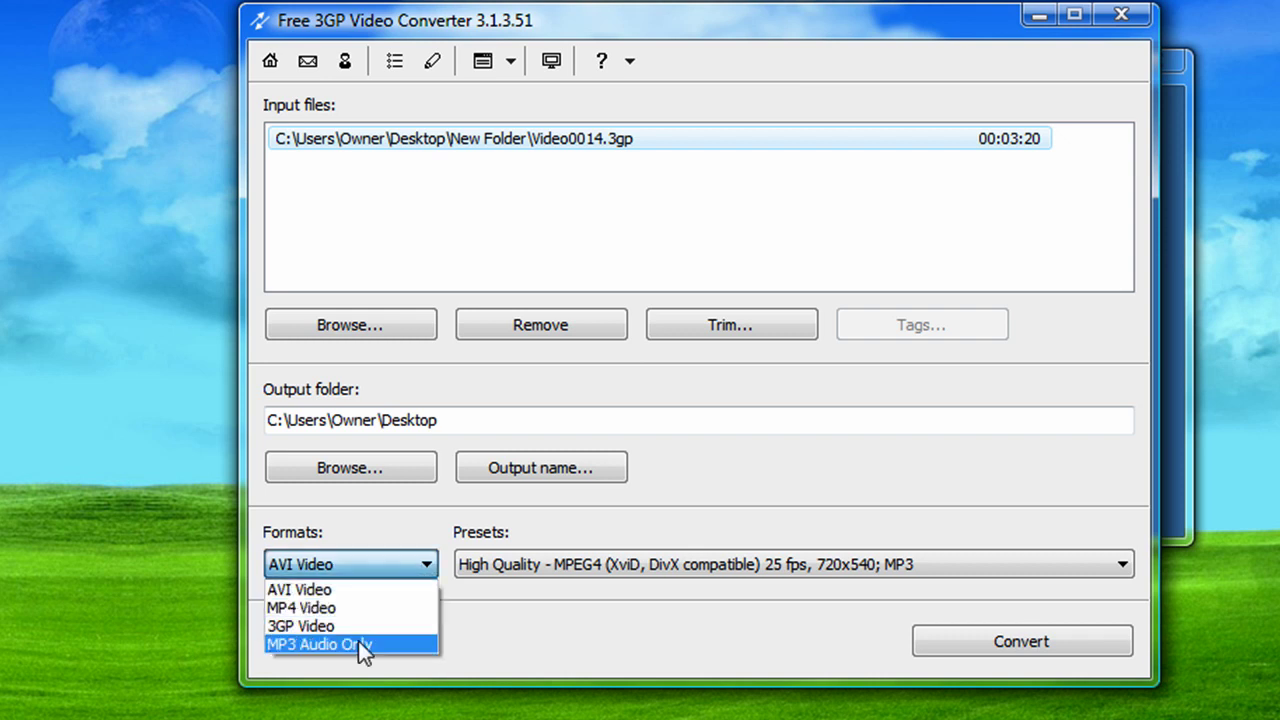
click(357, 588)
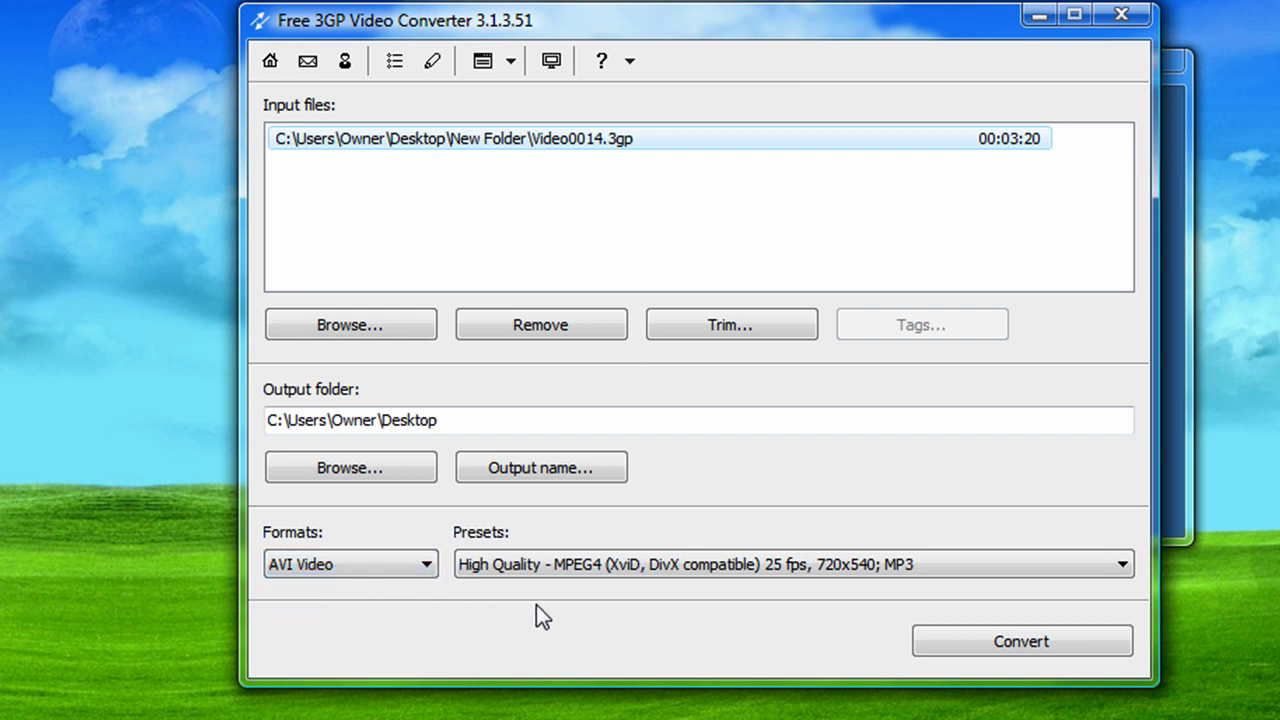
click(542, 566)
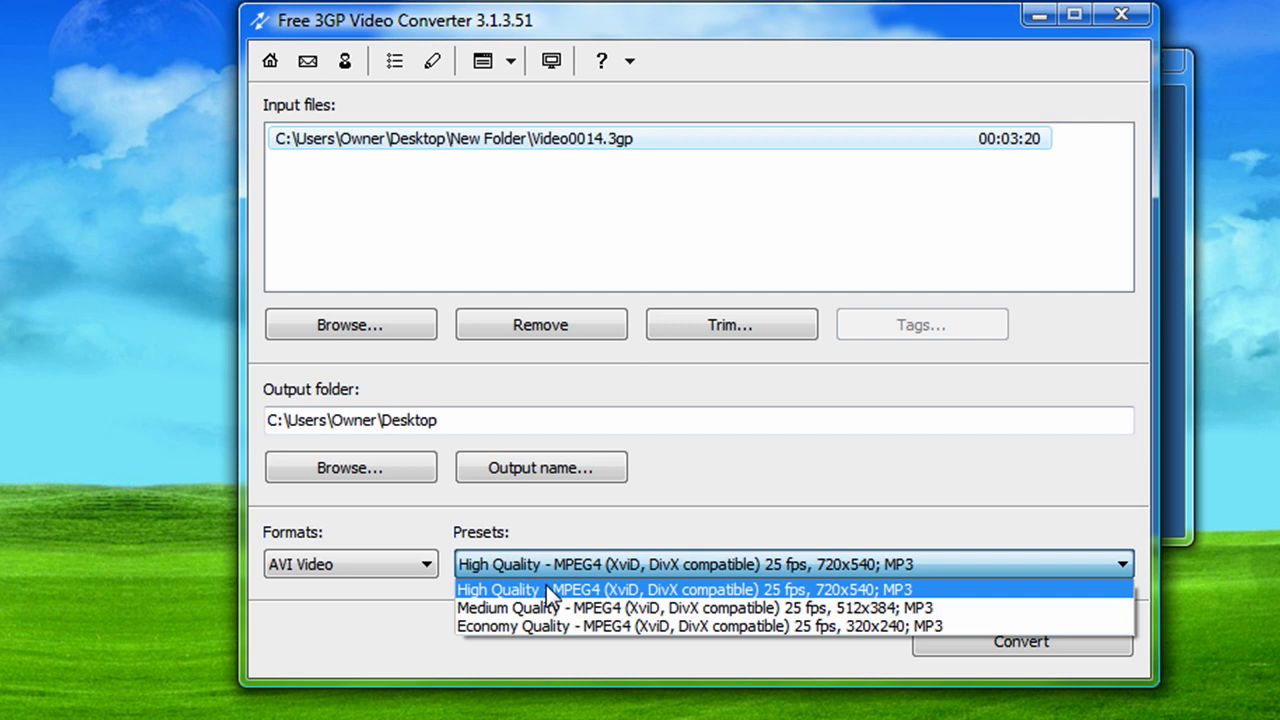
click(546, 592)
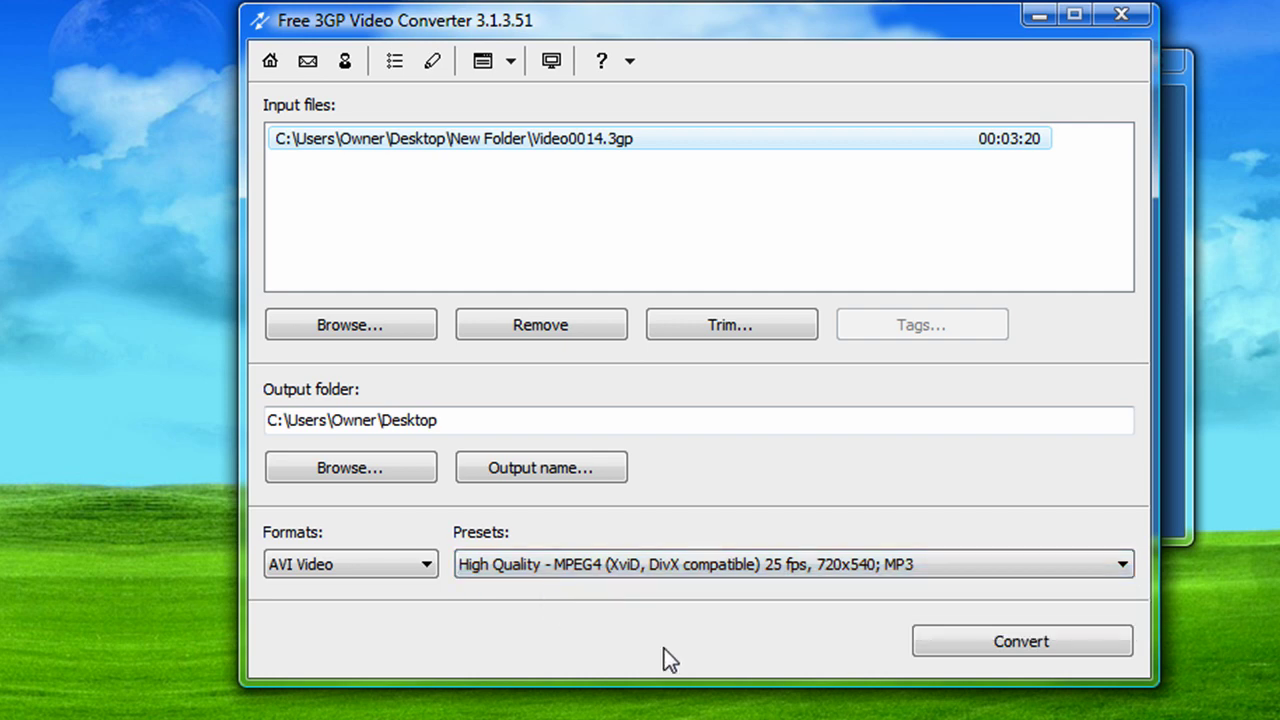
click(1052, 641)
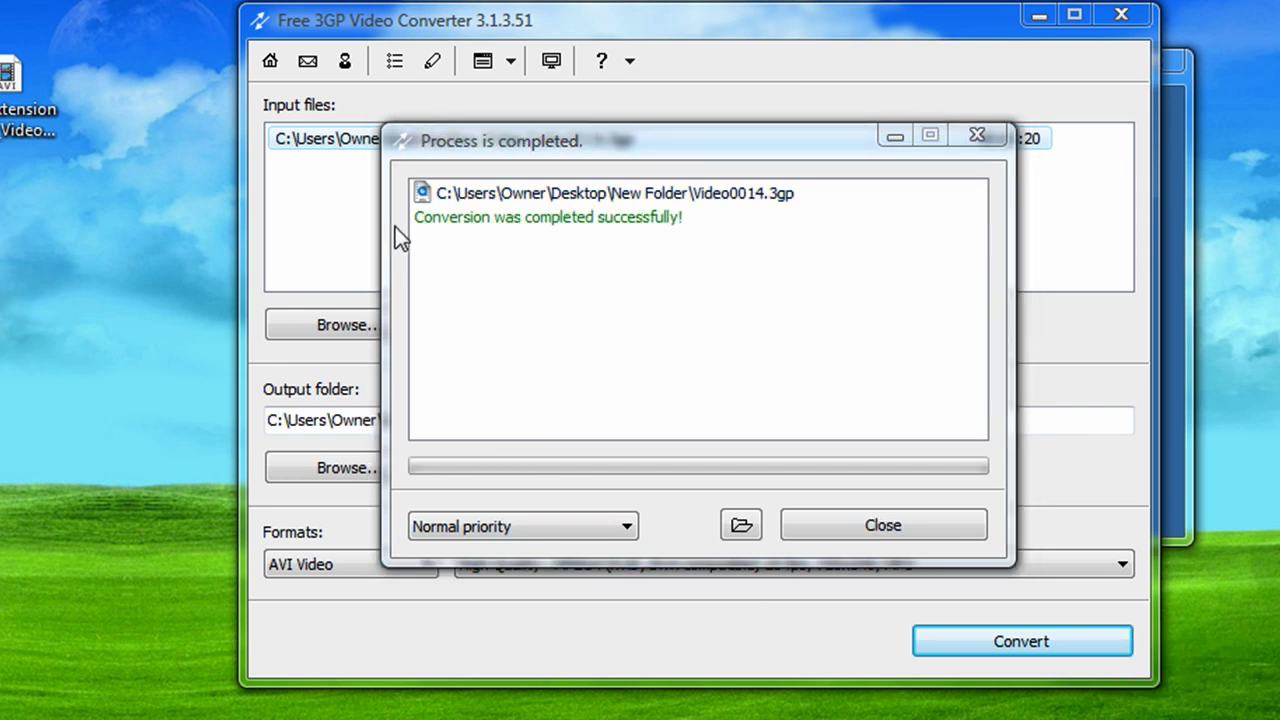
- Close the 'Conversion was completed successfully!' report
click(858, 528)
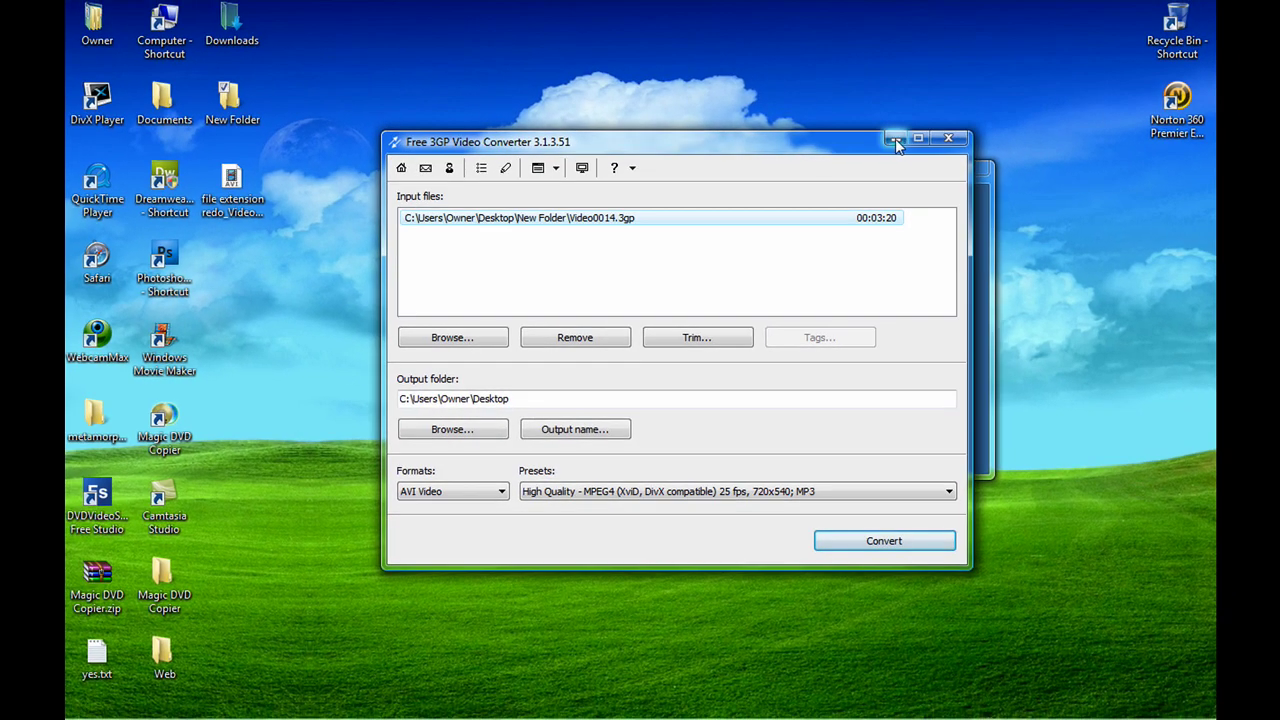
- Minimize the converter and close Free Studio Manager, reopening and closing it once more
click(941, 100)
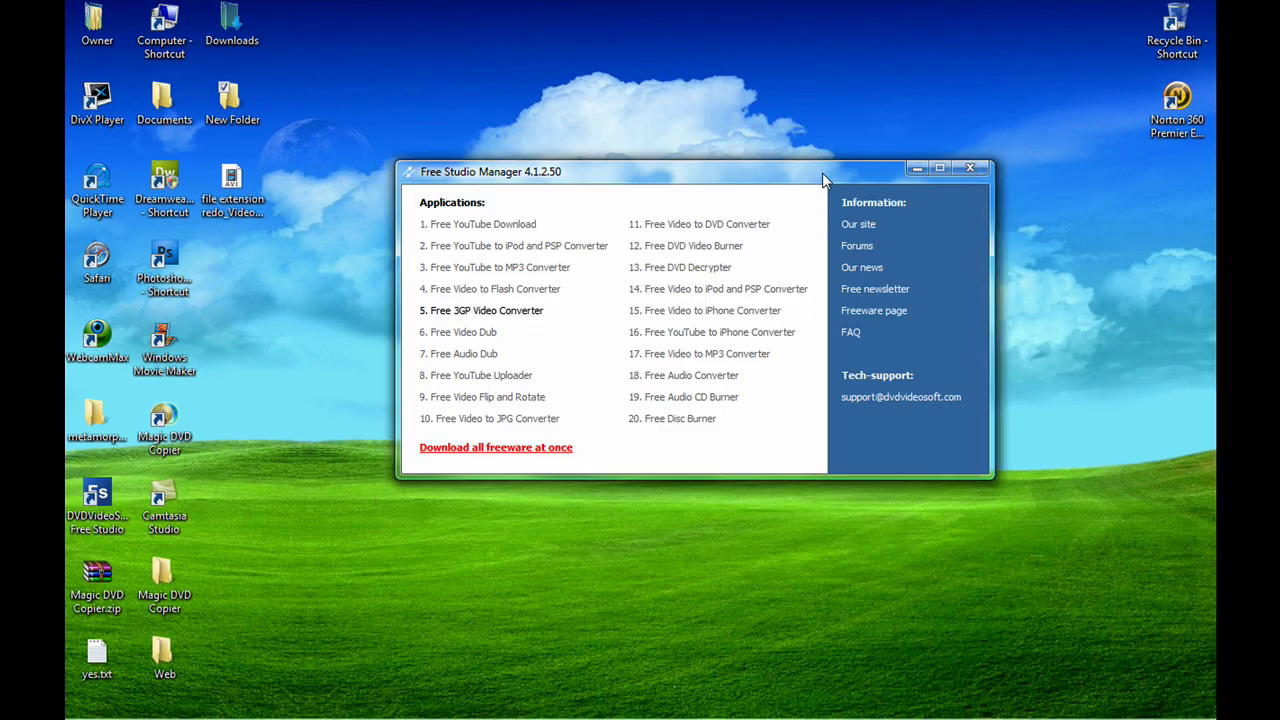
click(970, 169)
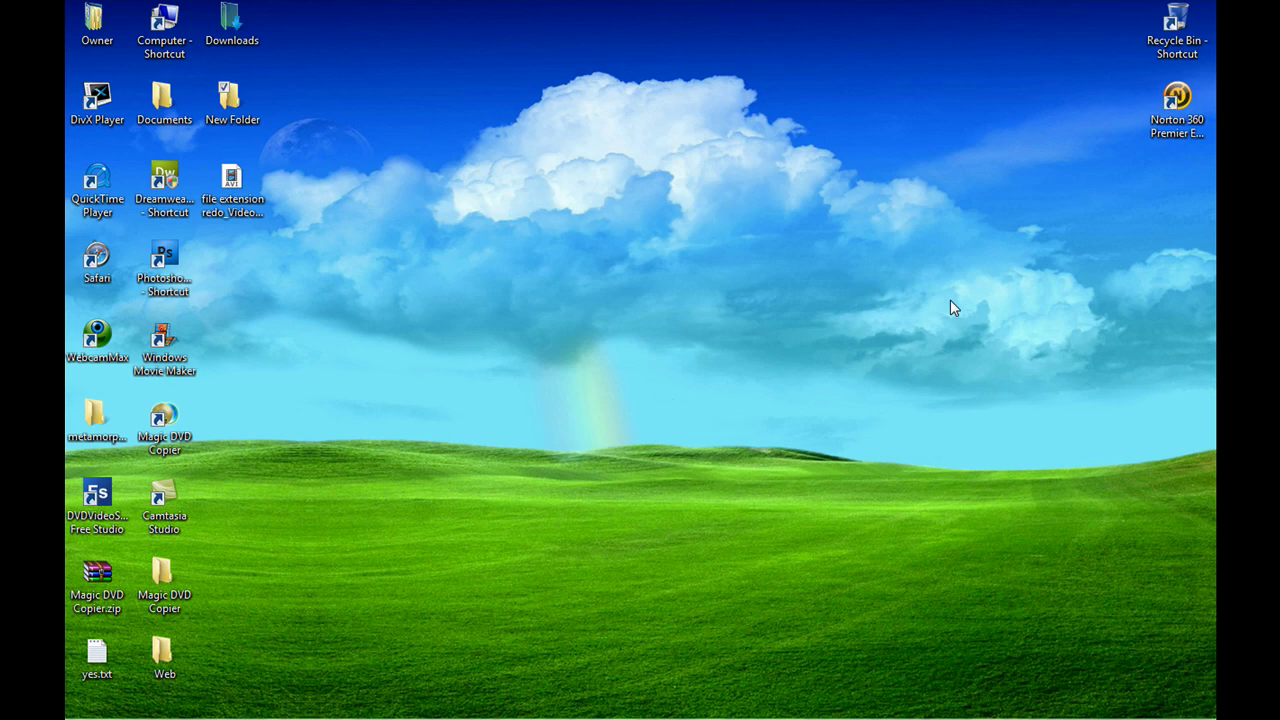
double_click(97, 500)
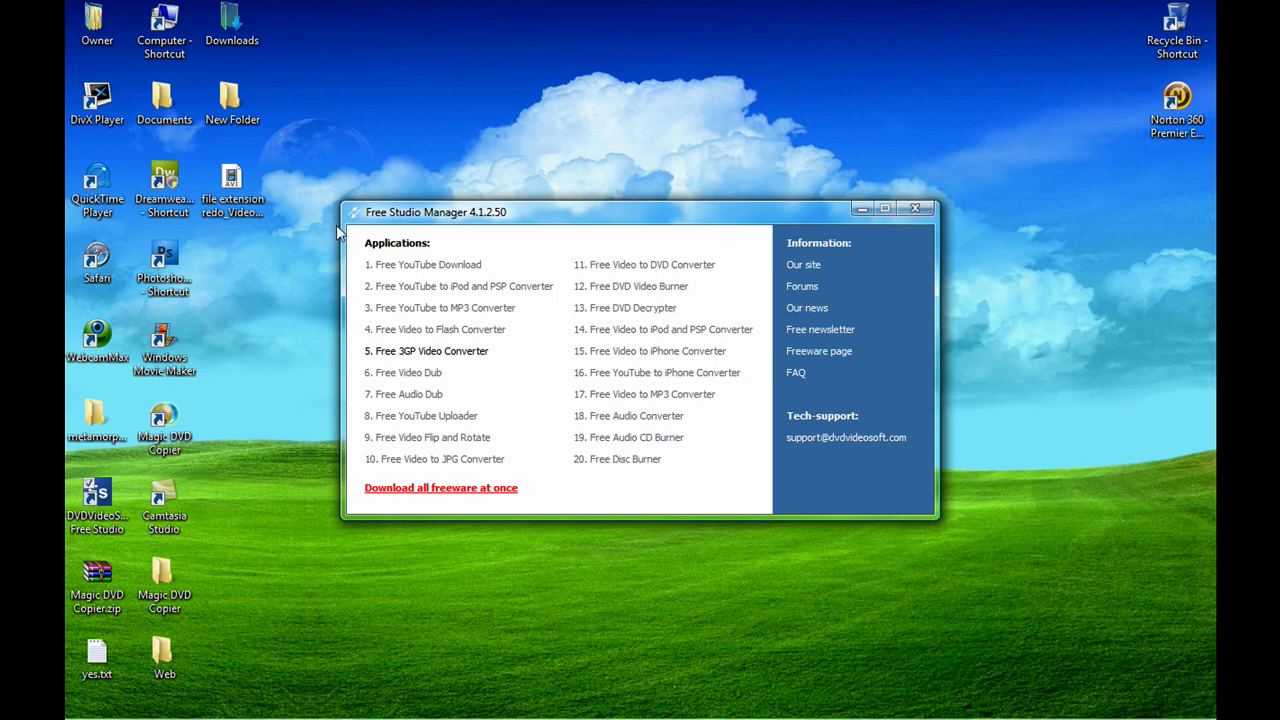
click(913, 209)
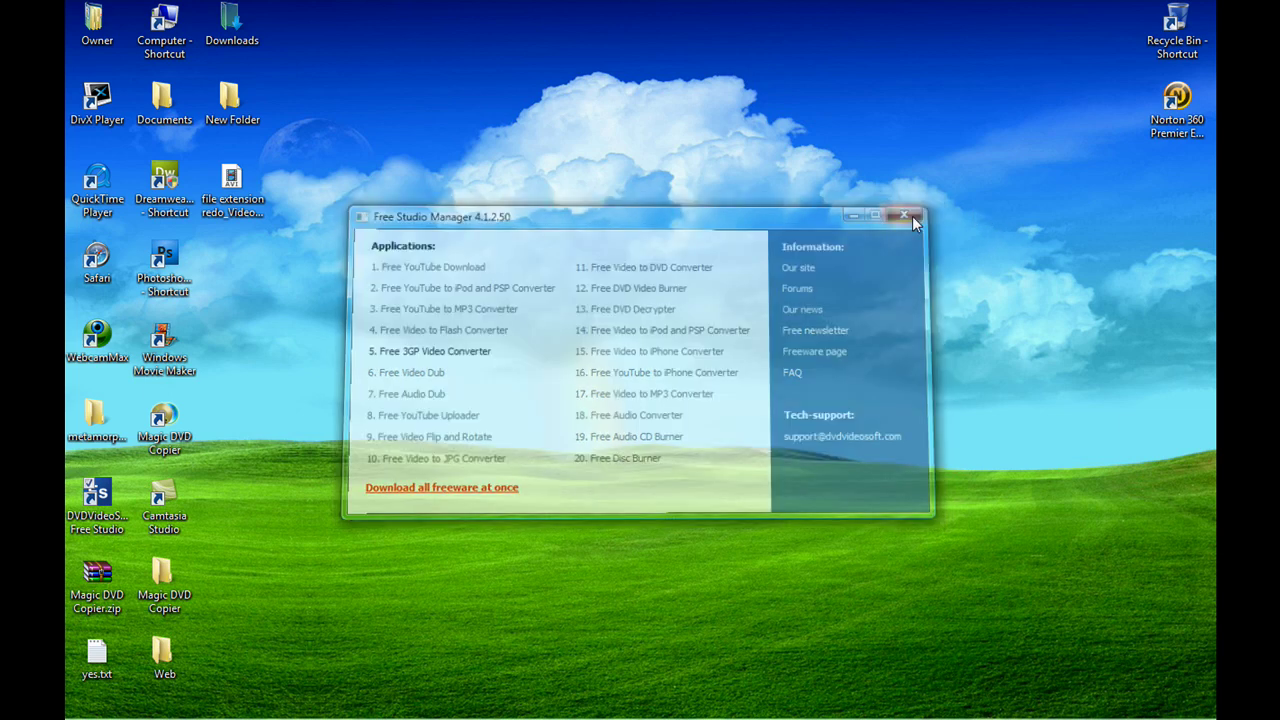
mouse_move(250, 210)
mouse_down()
mouse_move(612, 258)
mouse_move(650, 290)
mouse_move(262, 205)
mouse_up()
- Launch Windows Movie Maker and import file extension redo_Video0014.avi into the collection
right_click(170, 336)
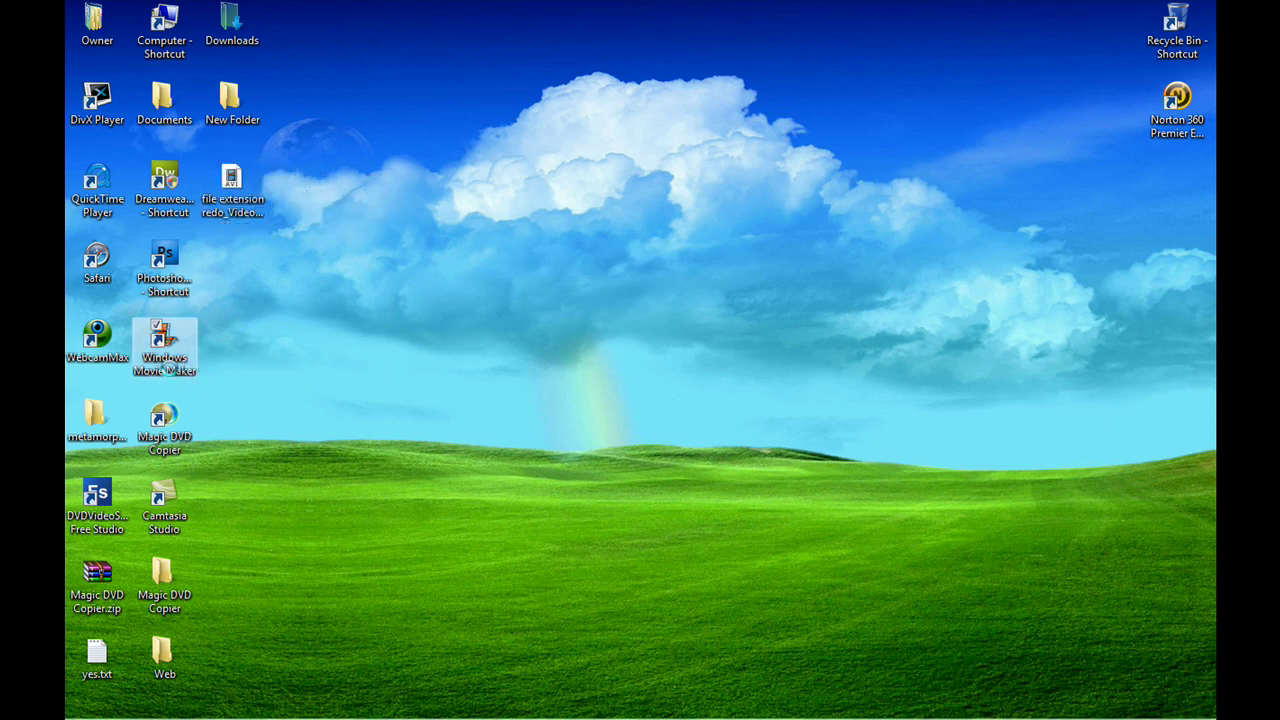
click(274, 350)
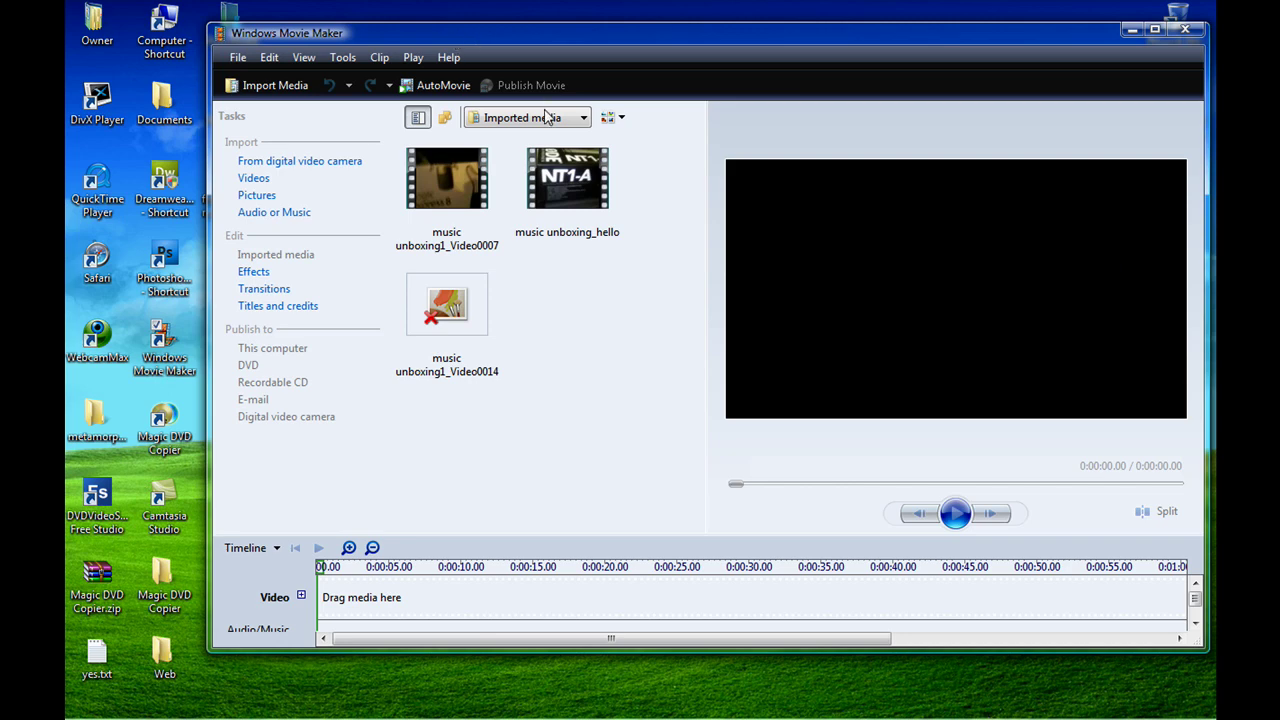
click(268, 85)
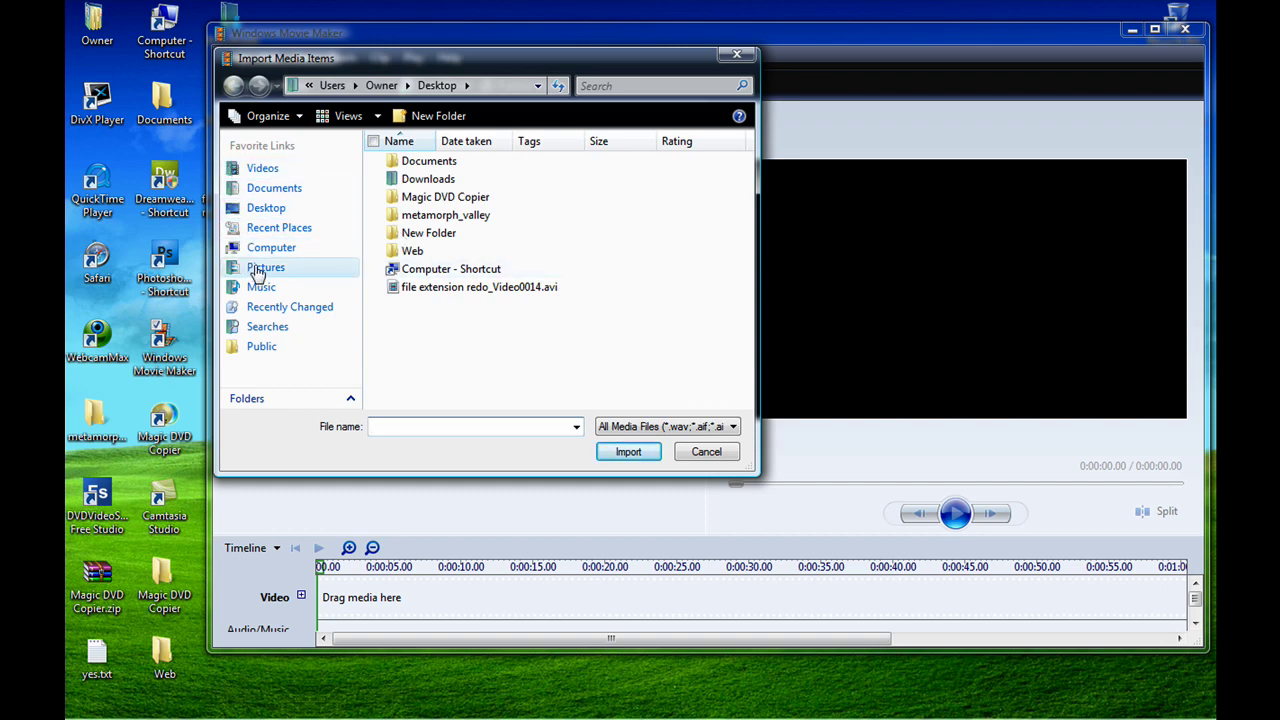
click(474, 292)
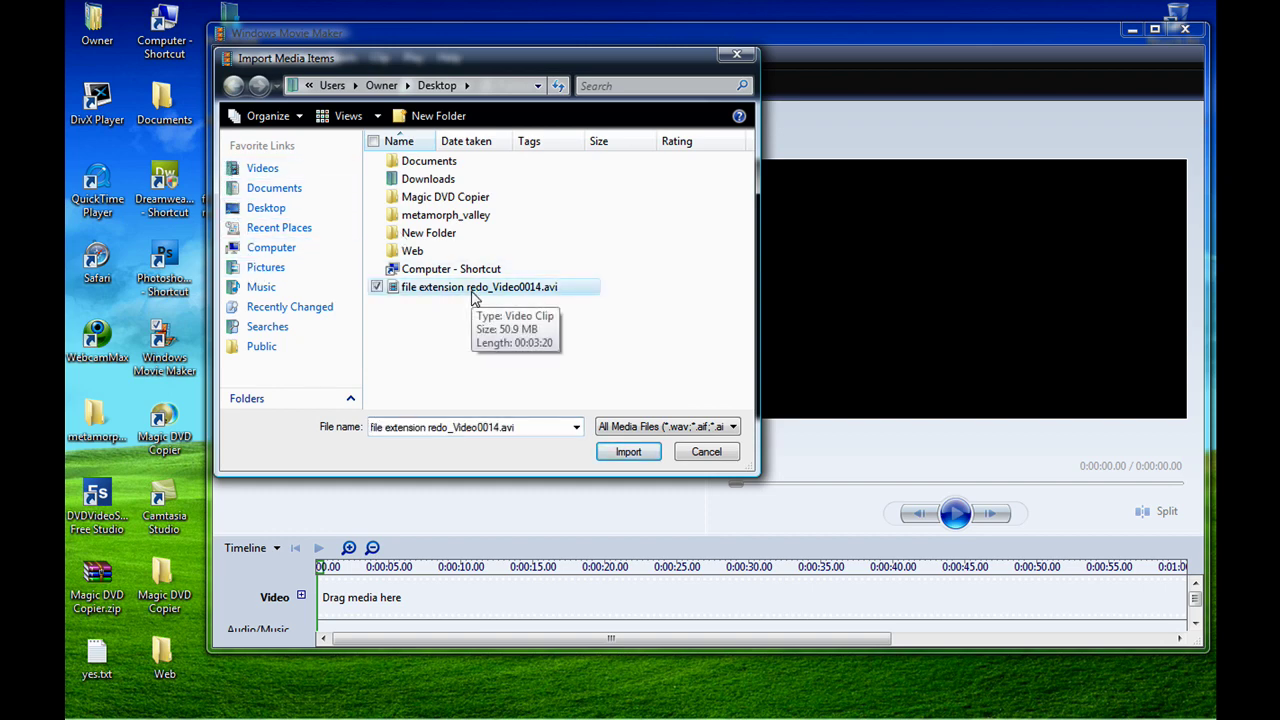
click(628, 453)
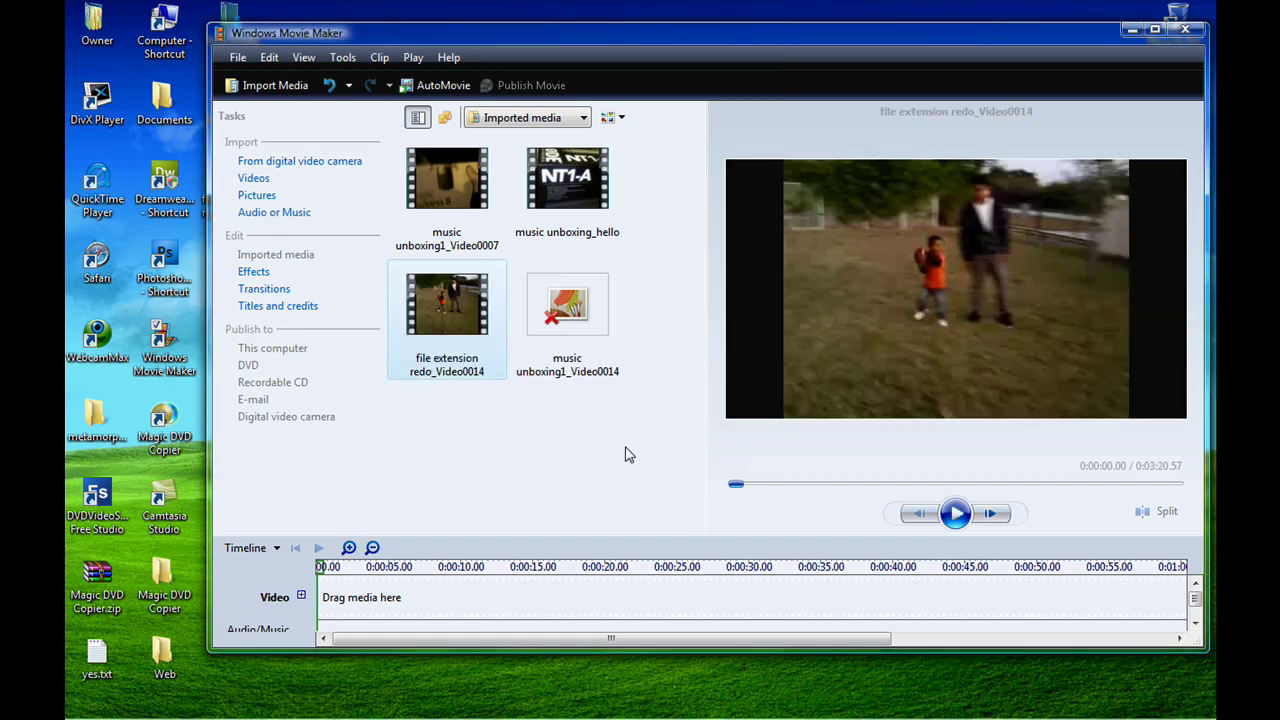
- Maximize Movie Maker and place file extension redo_Video0014 on the timeline's video track
click(462, 460)
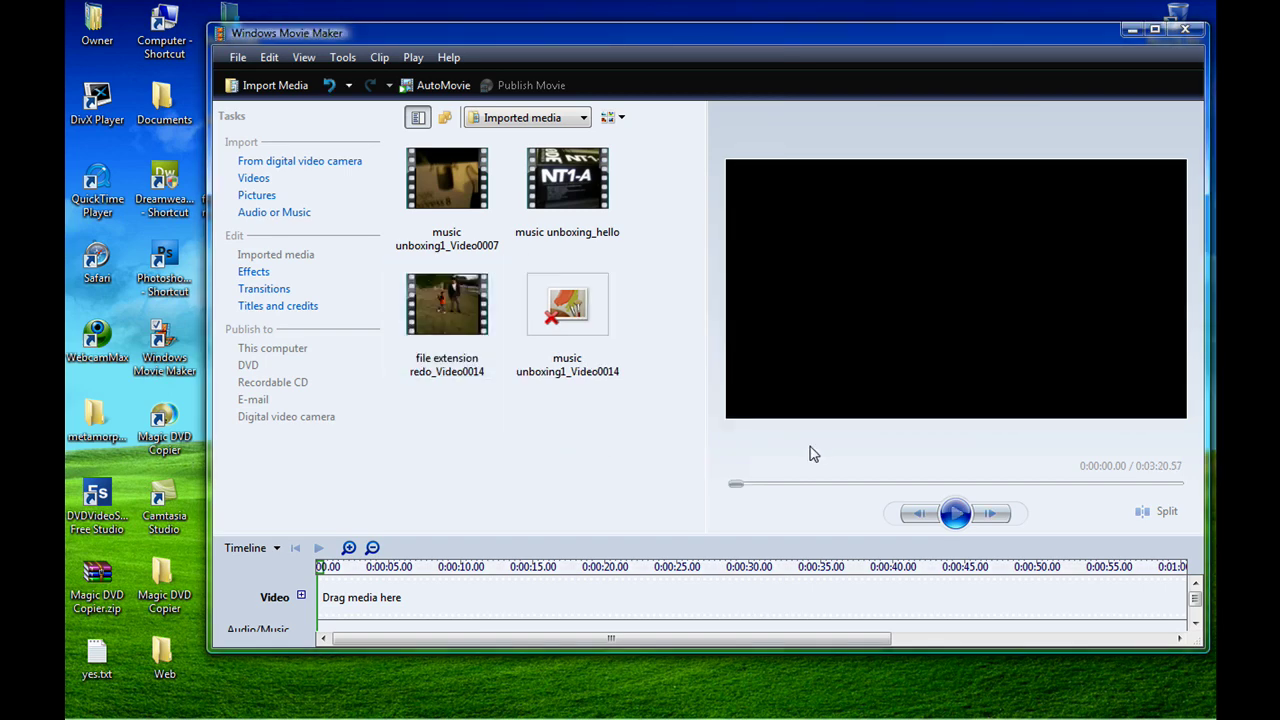
click(420, 320)
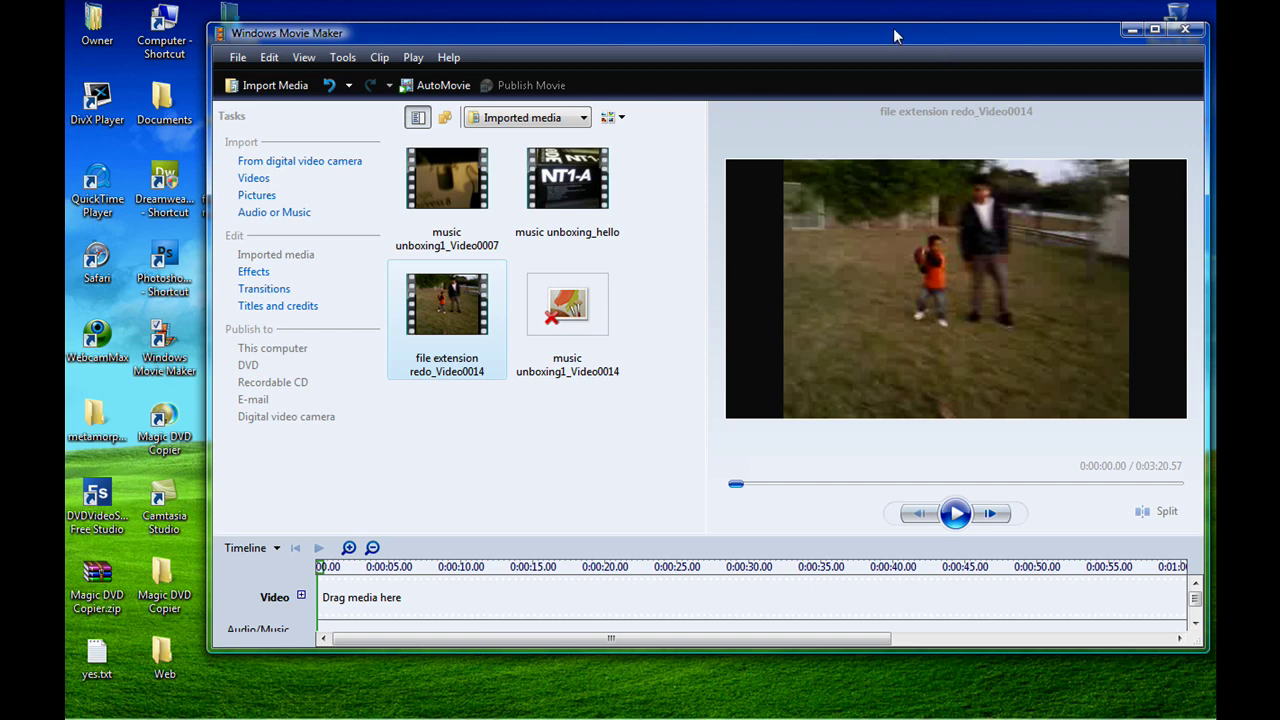
drag(895, 36, 831, 20)
click(1091, 13)
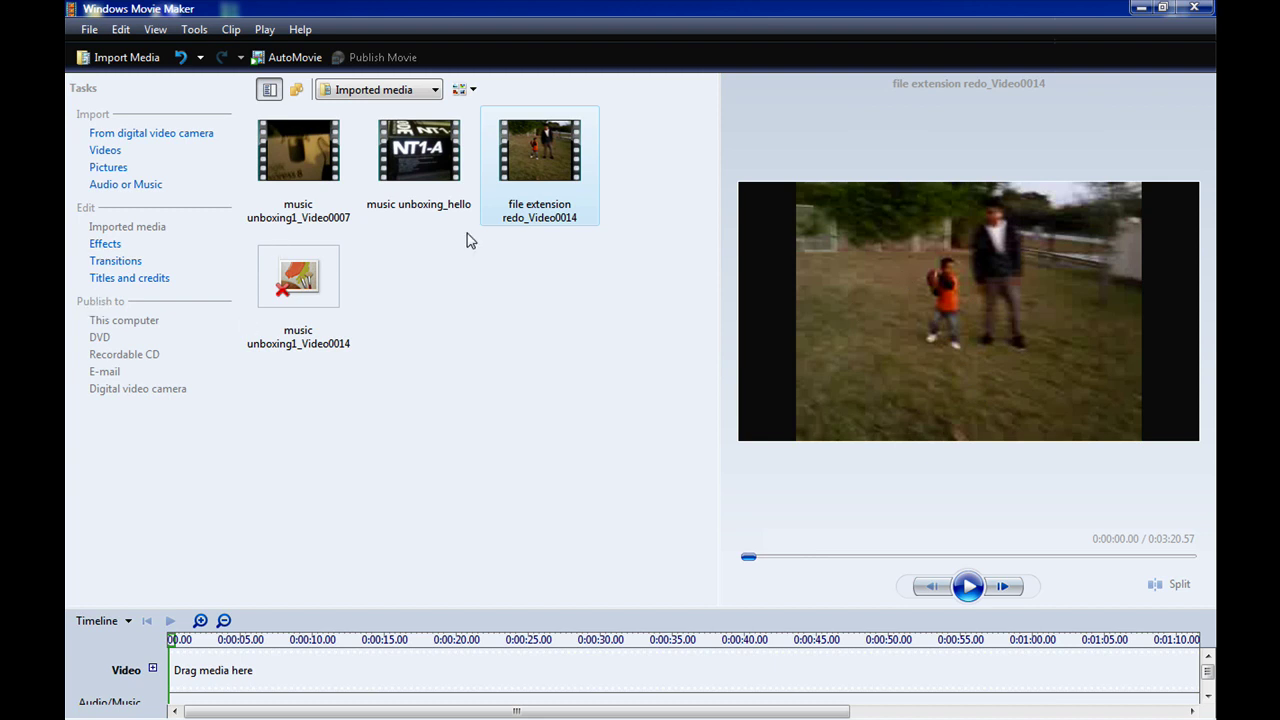
drag(540, 165, 245, 684)
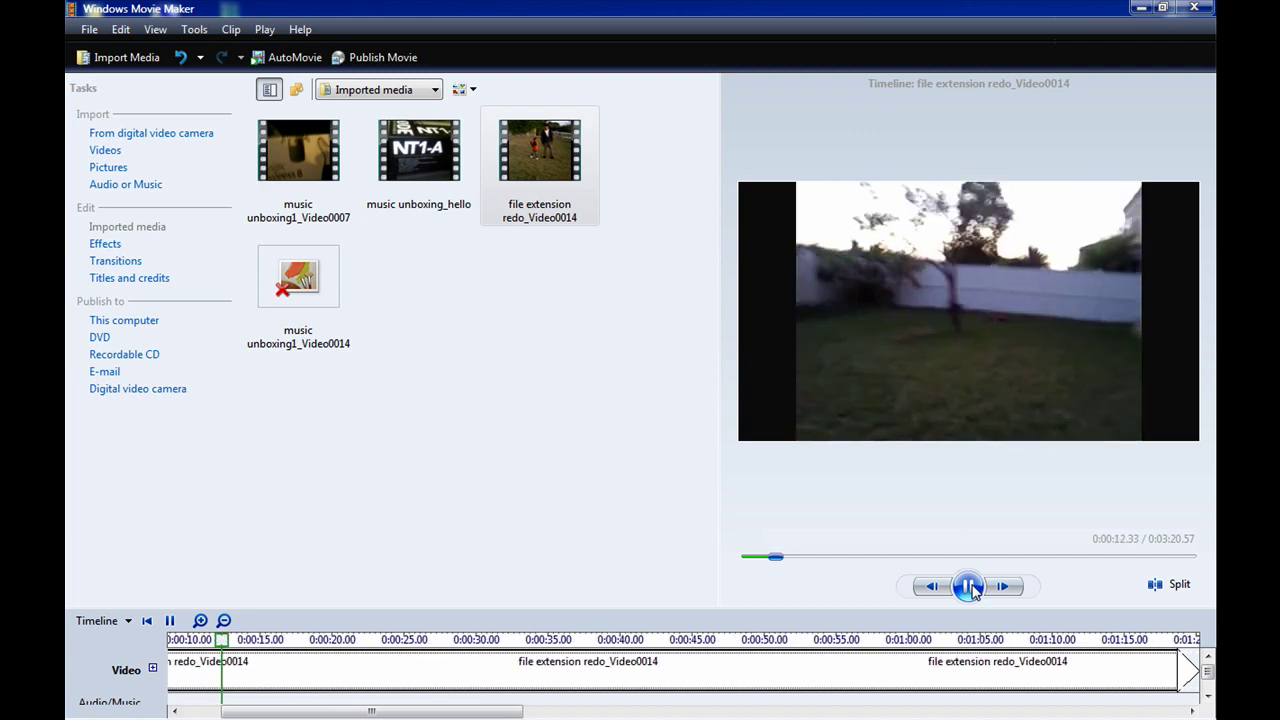
- Pause playback, deselect the clip, and clear Movie Maker off the screen
click(968, 586)
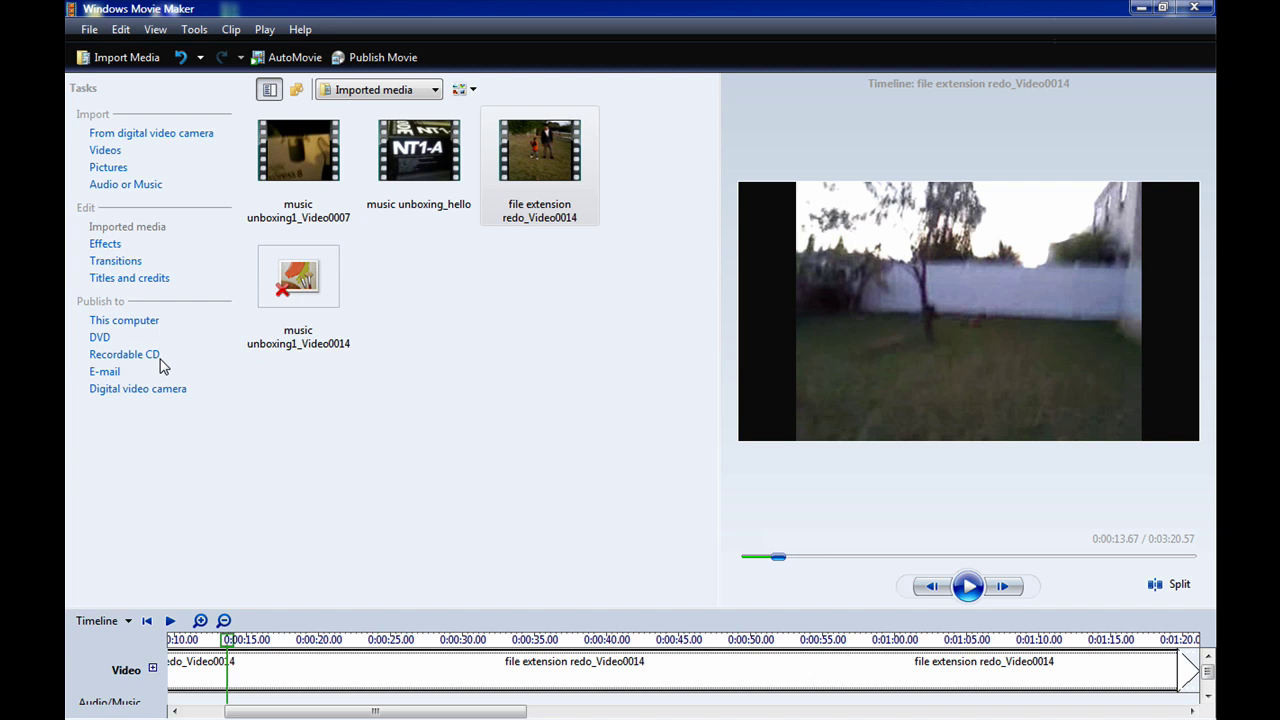
click(397, 451)
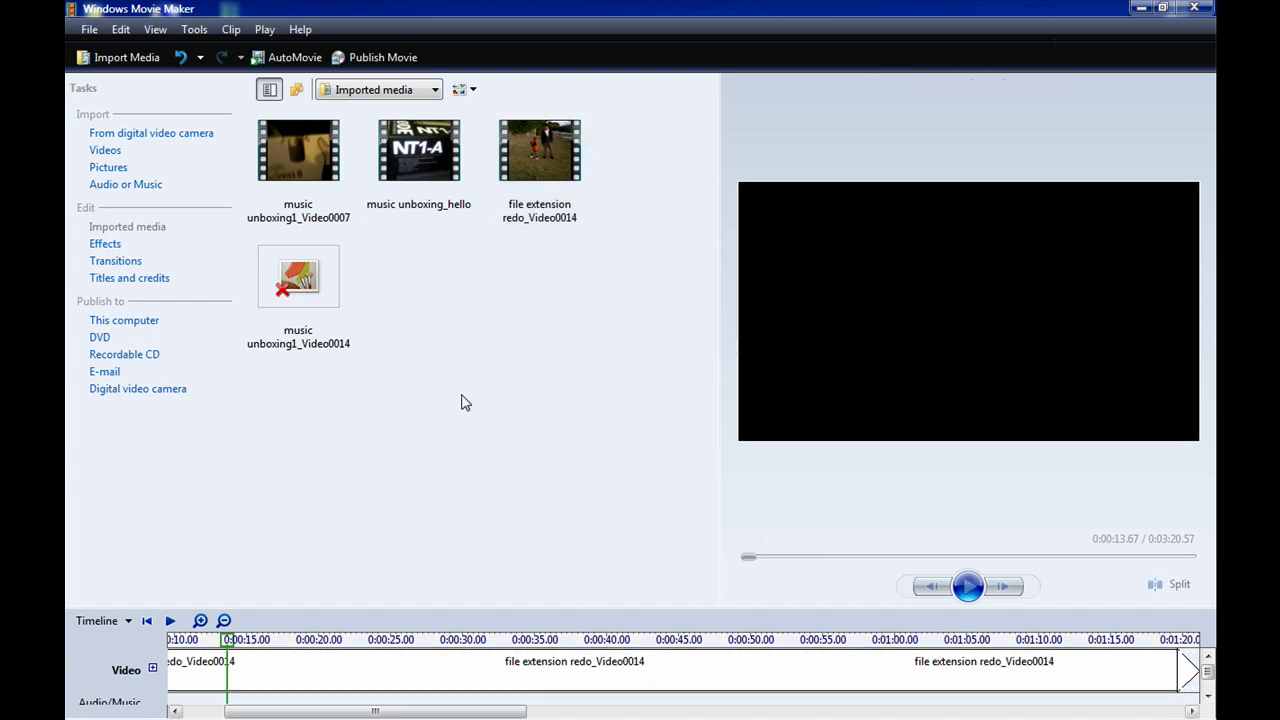
mouse_move(990, 714)
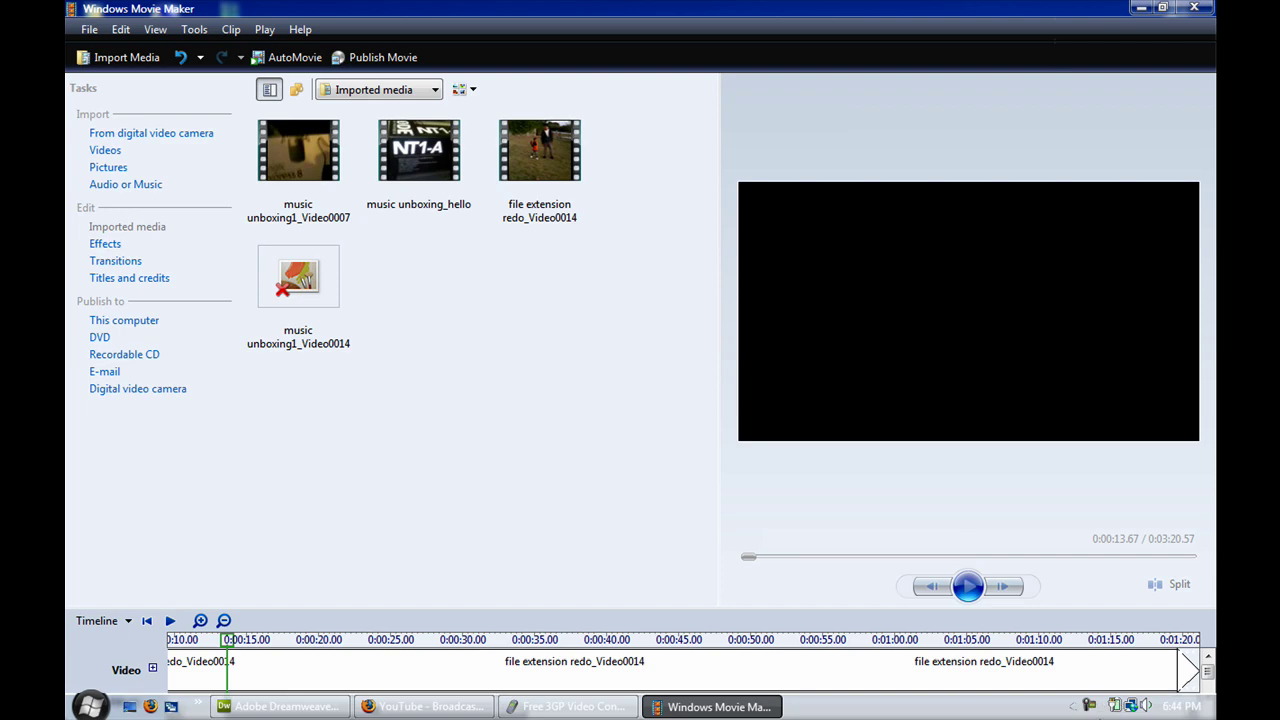
click(1072, 706)
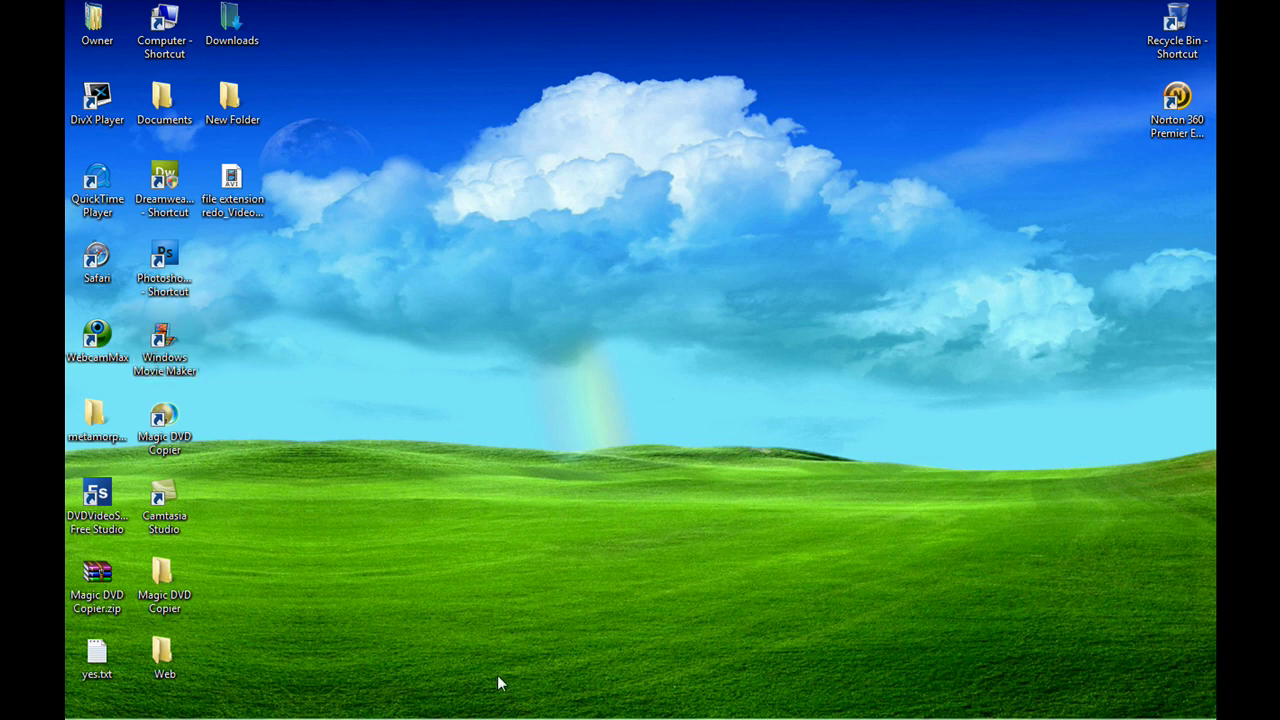
mouse_move(425, 706)
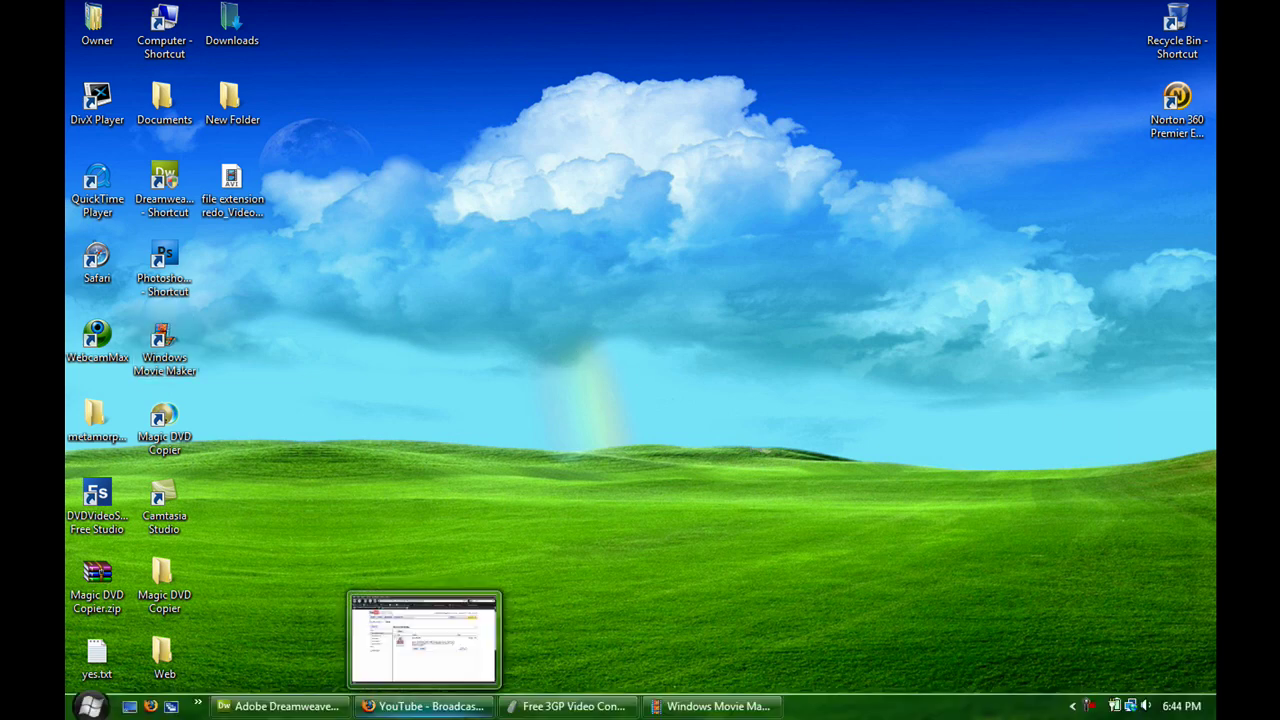
click(470, 710)
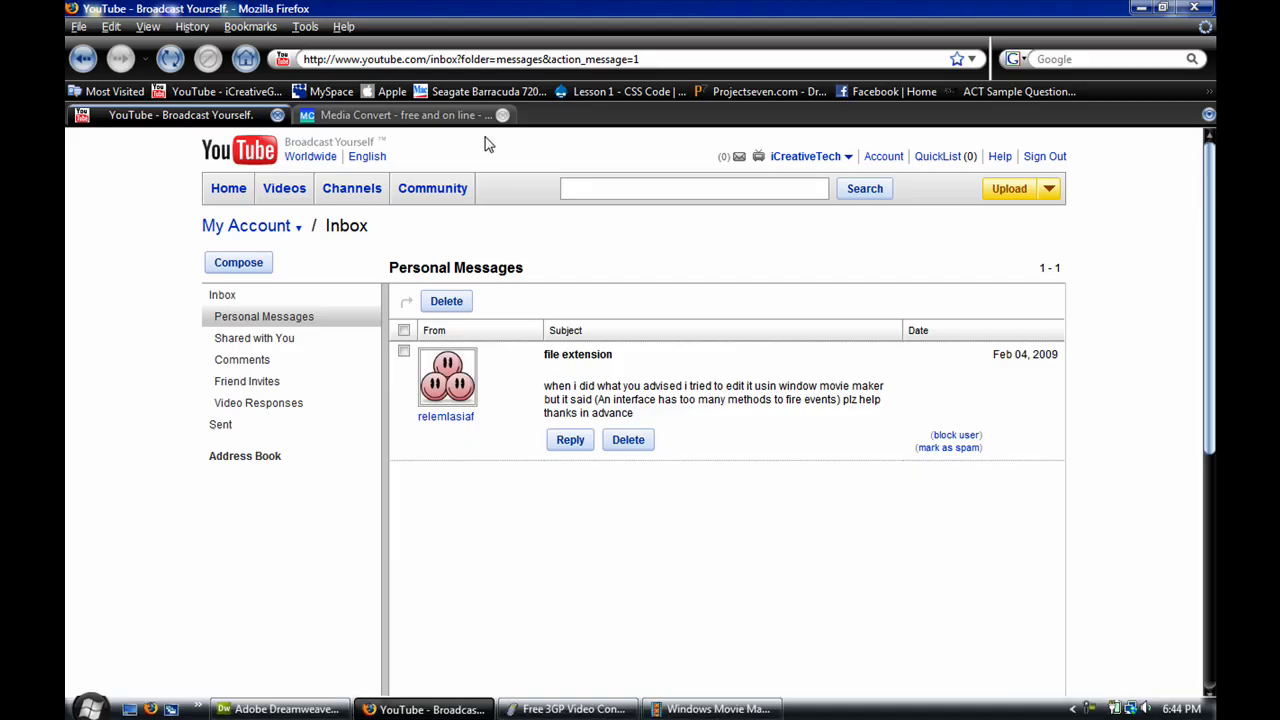
click(352, 116)
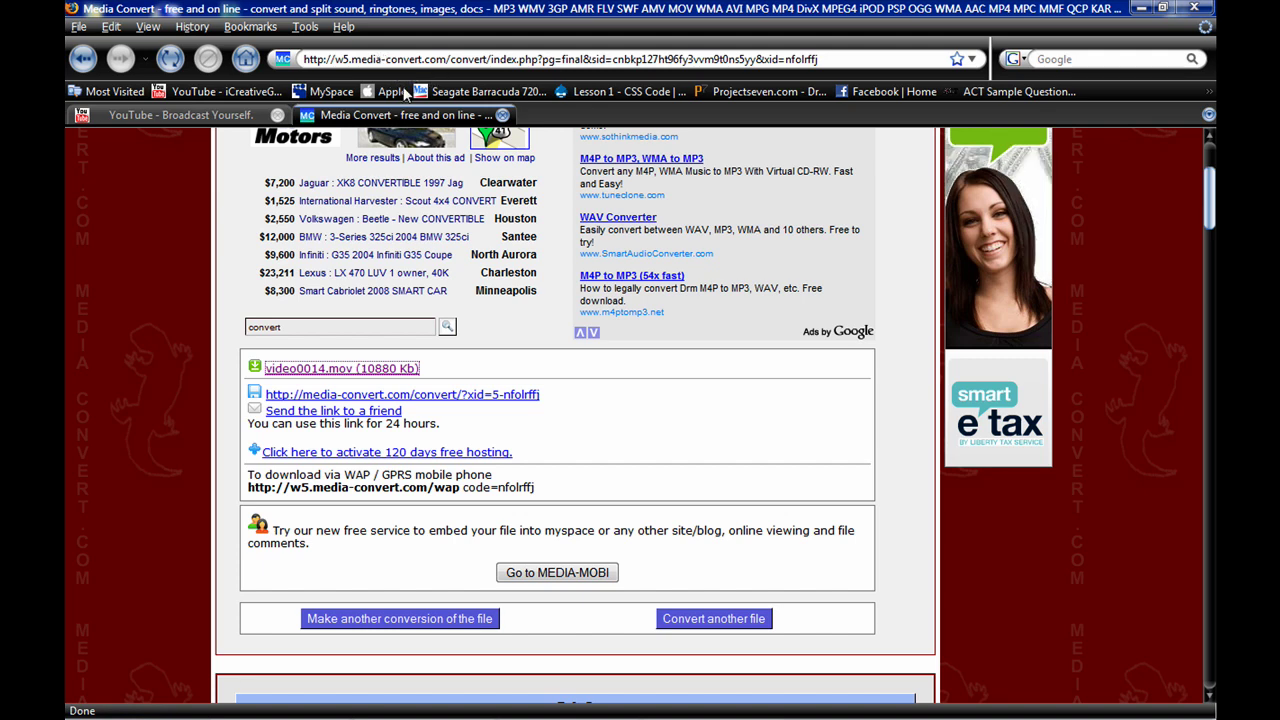
scroll(171, 346, up, 4)
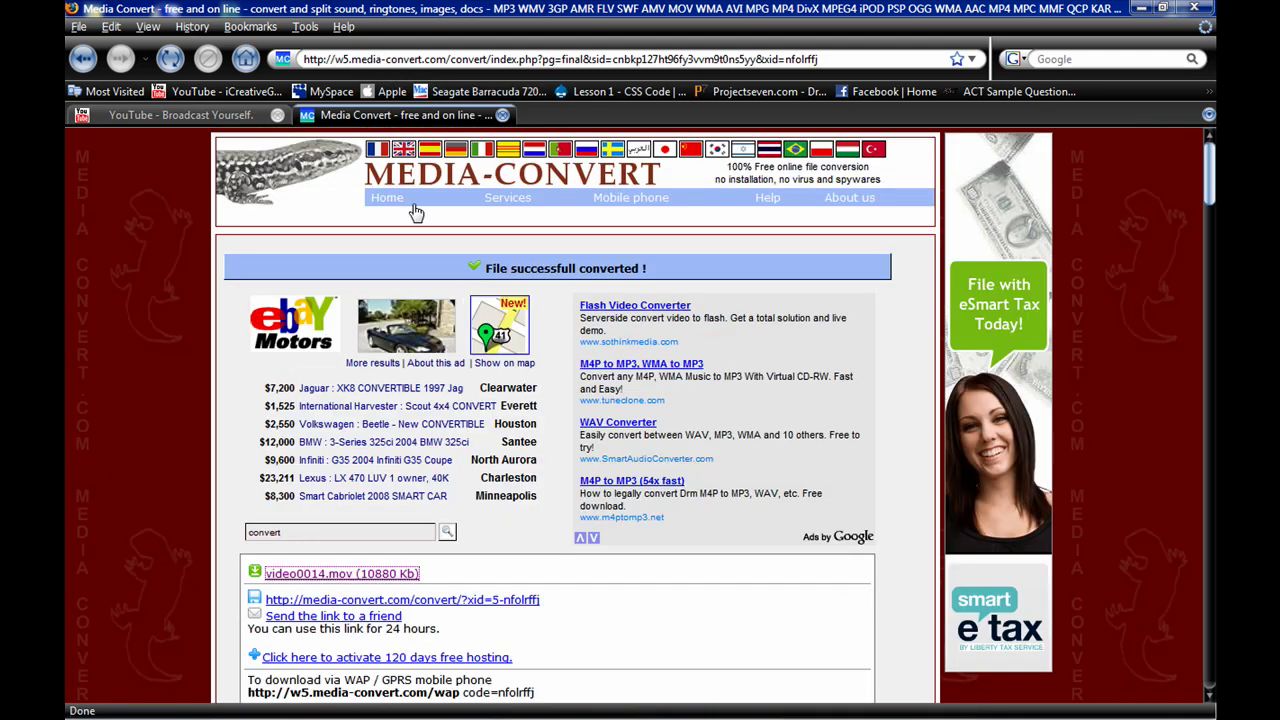
click(972, 59)
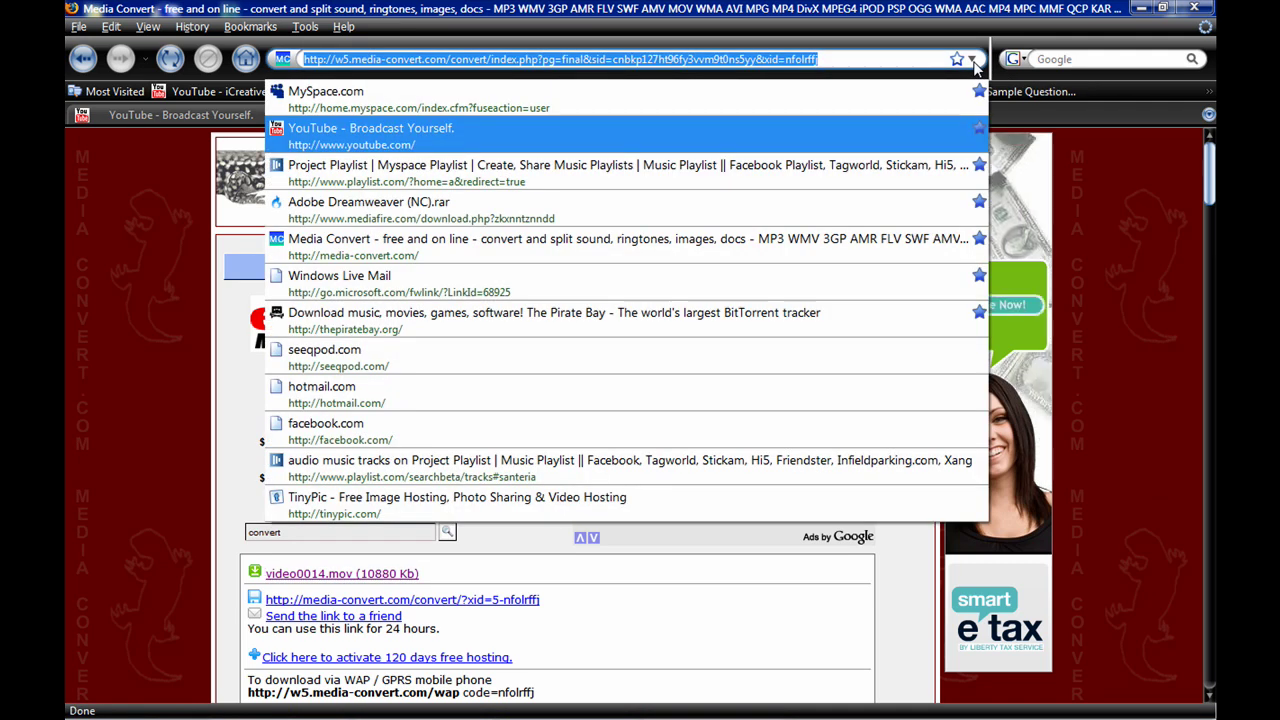
click(798, 245)
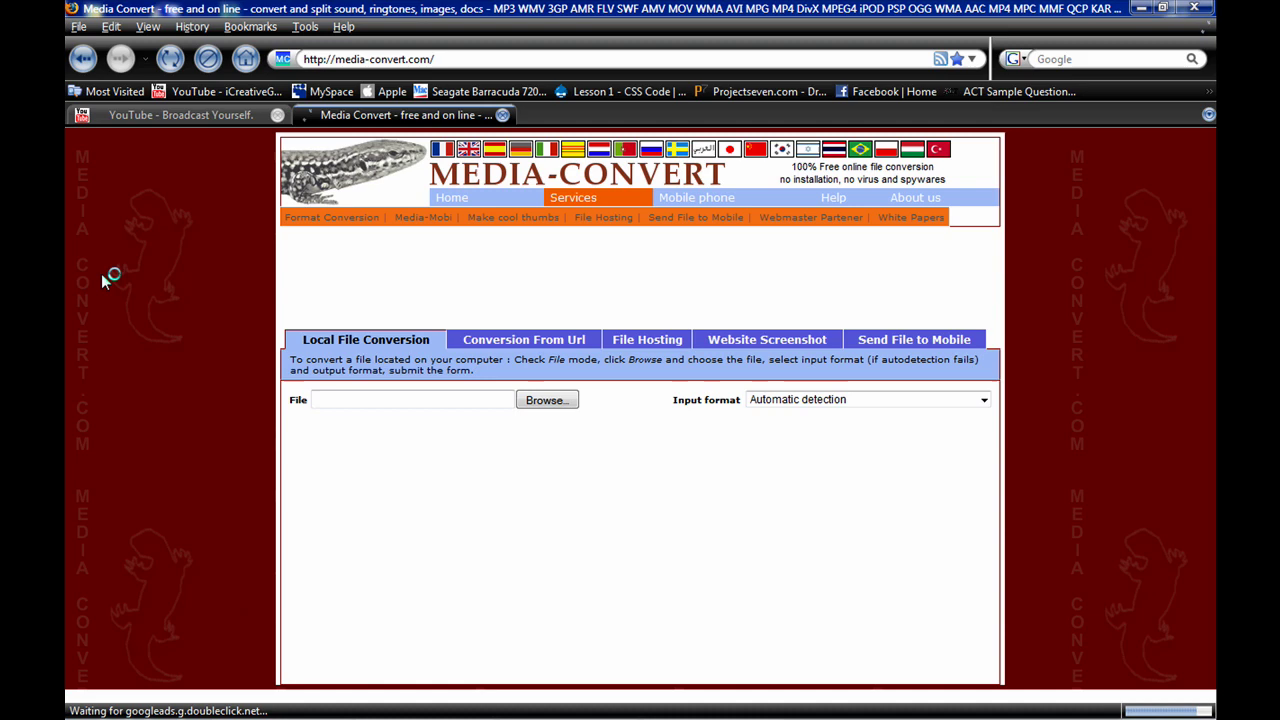
- Set the input format to 3GP/3G2 video and choose Video0014.3gp from New Folder
scroll(105, 287, down, 5)
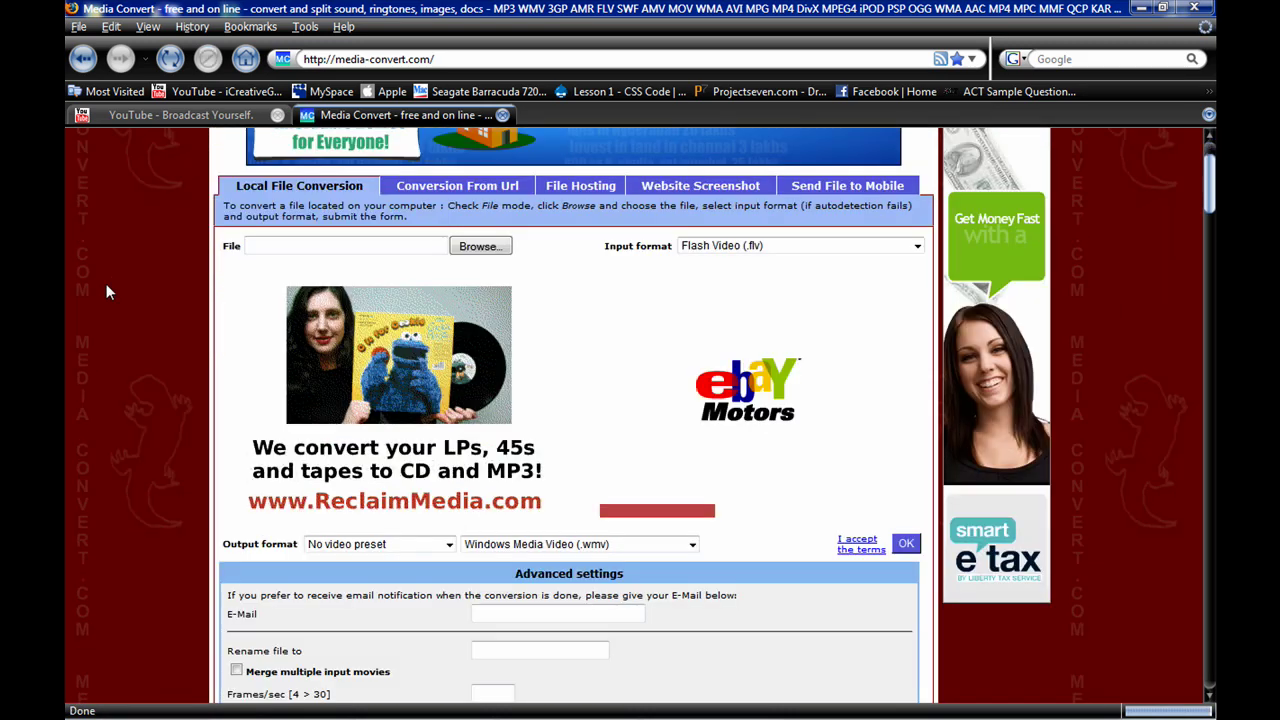
scroll(103, 282, up, 3)
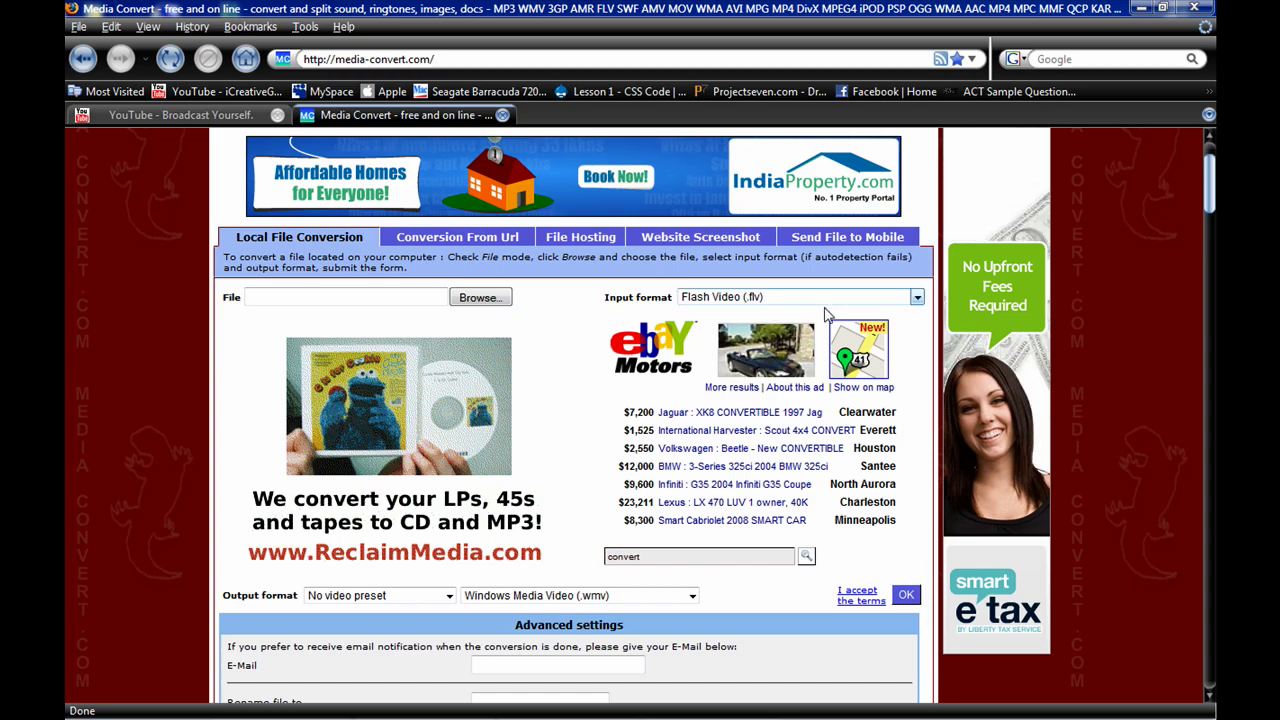
click(885, 297)
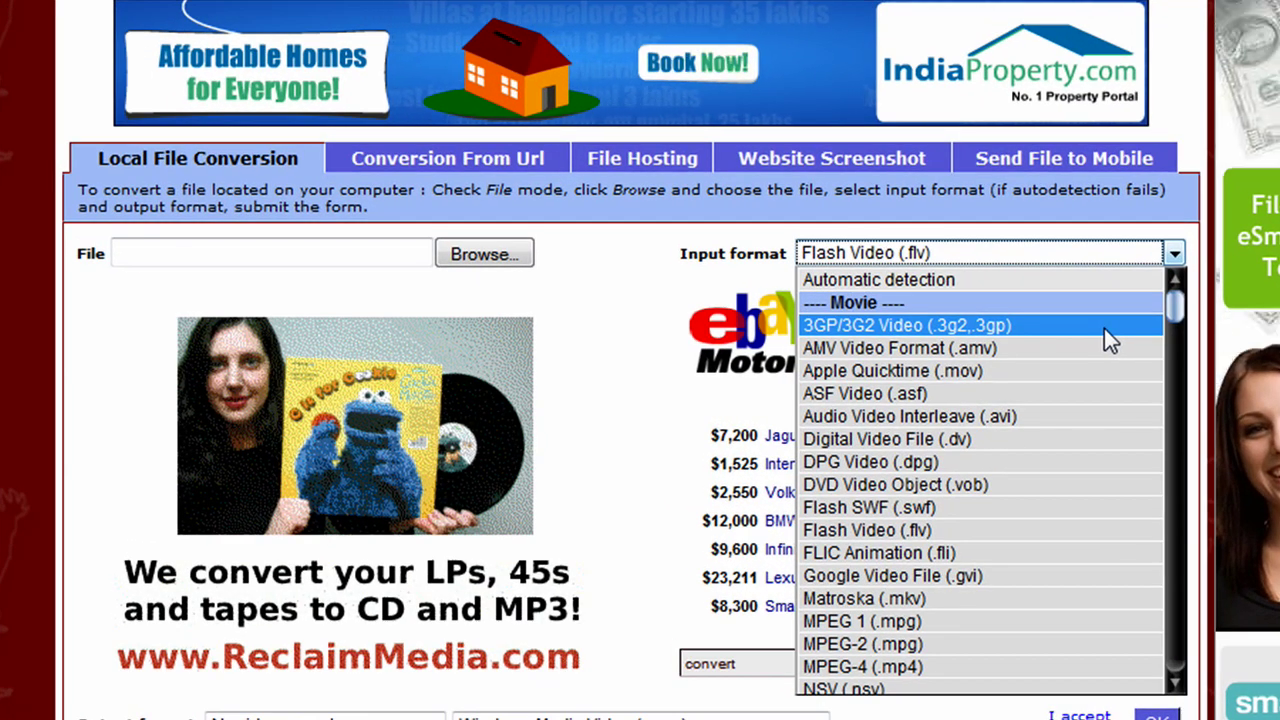
click(1079, 330)
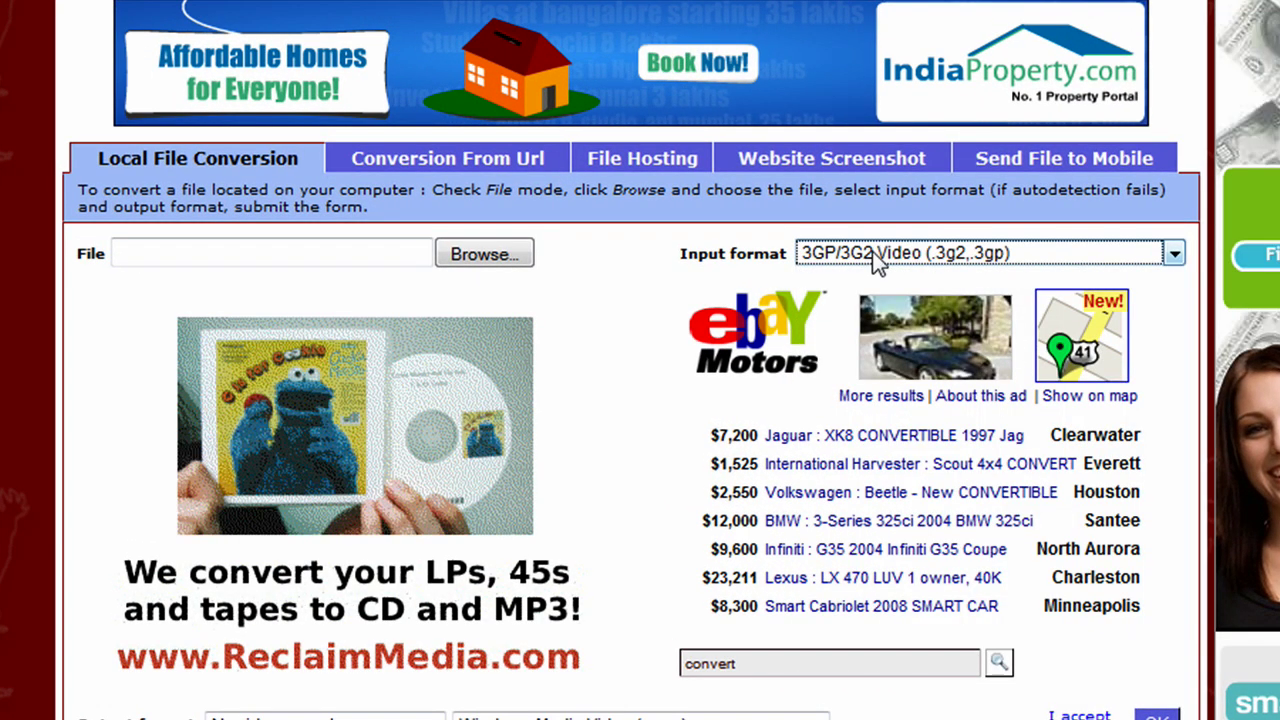
click(500, 260)
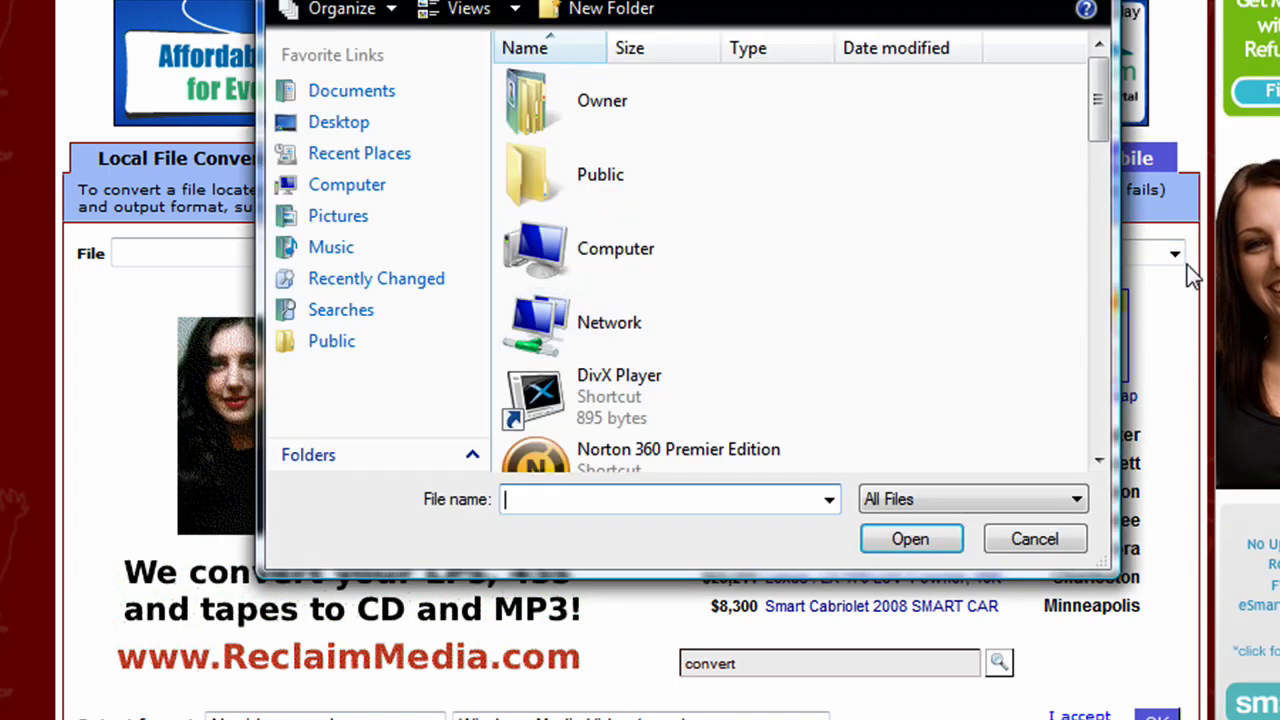
drag(1096, 87, 1080, 270)
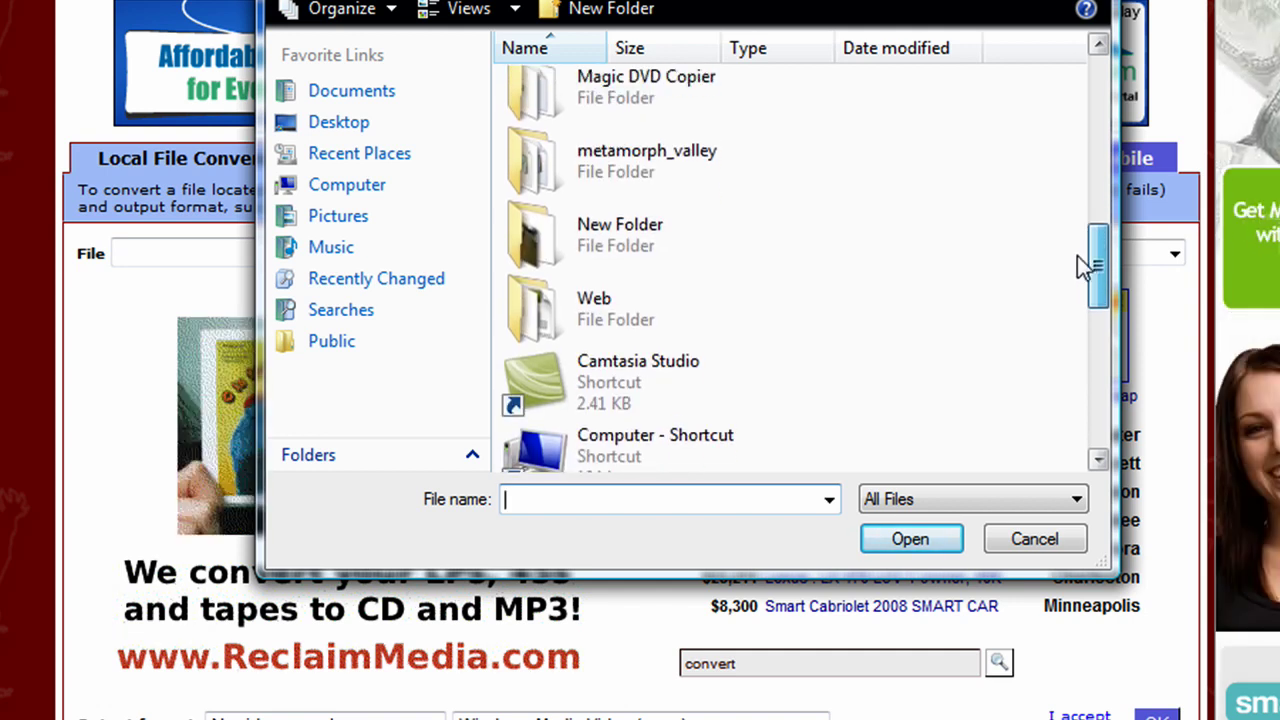
double_click(601, 240)
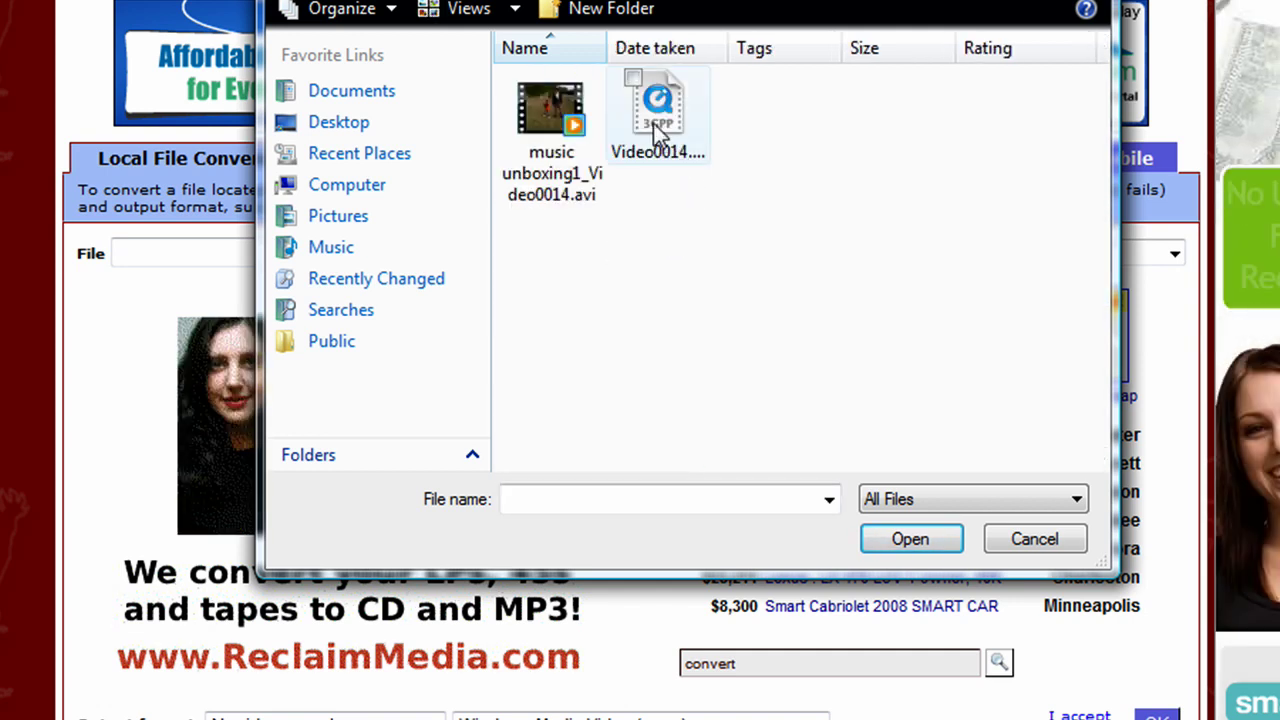
click(653, 123)
click(910, 539)
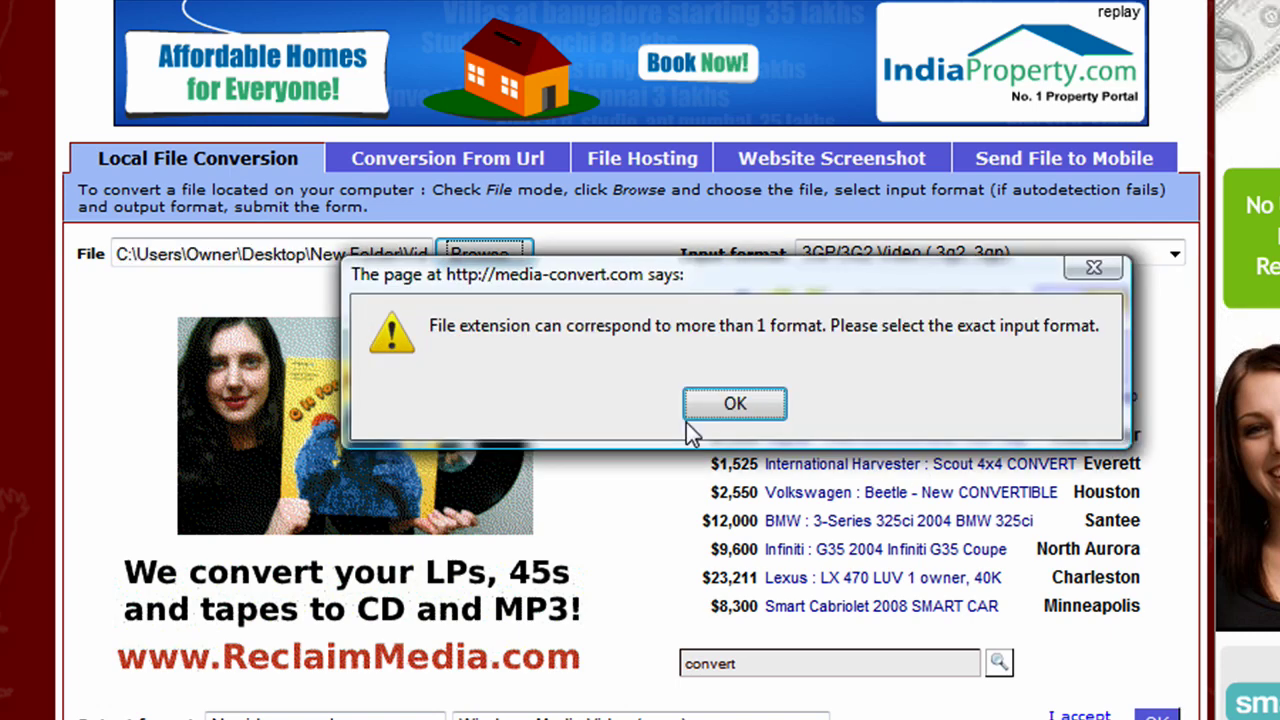
click(769, 398)
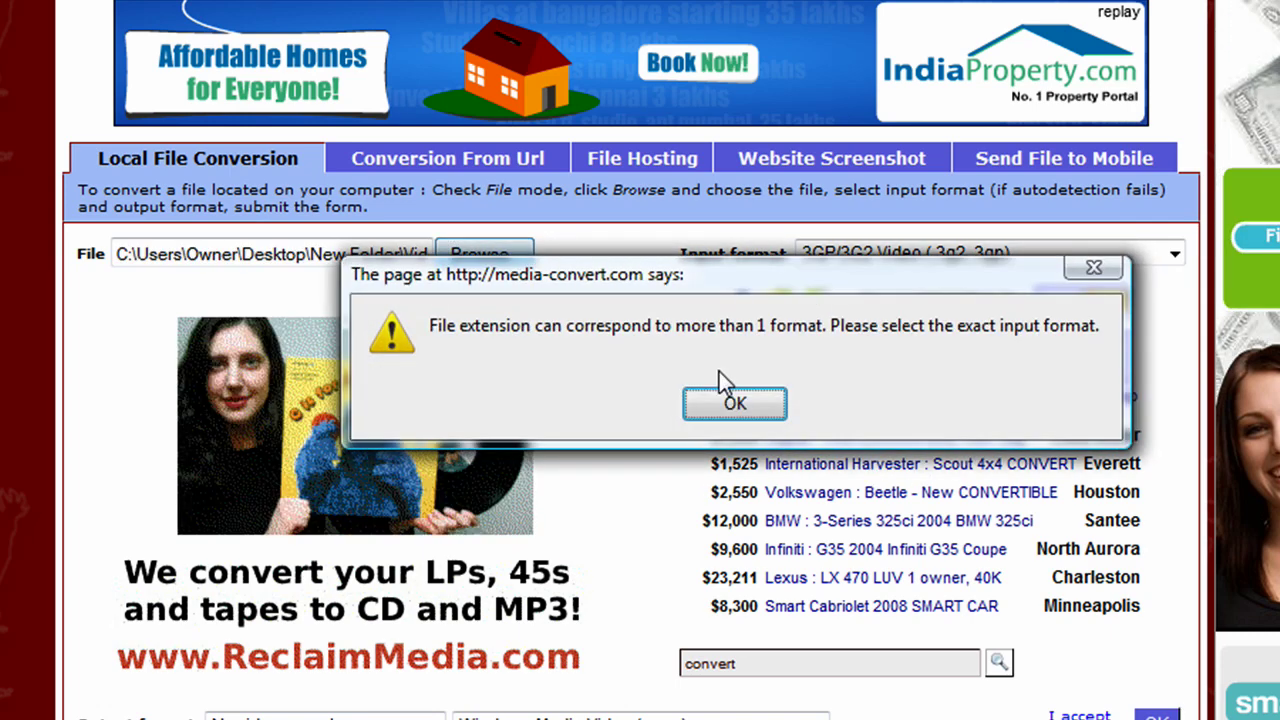
click(748, 401)
- Try the WINDOWS output preset with the Windows Media Video output format
scroll(619, 339, down, 3)
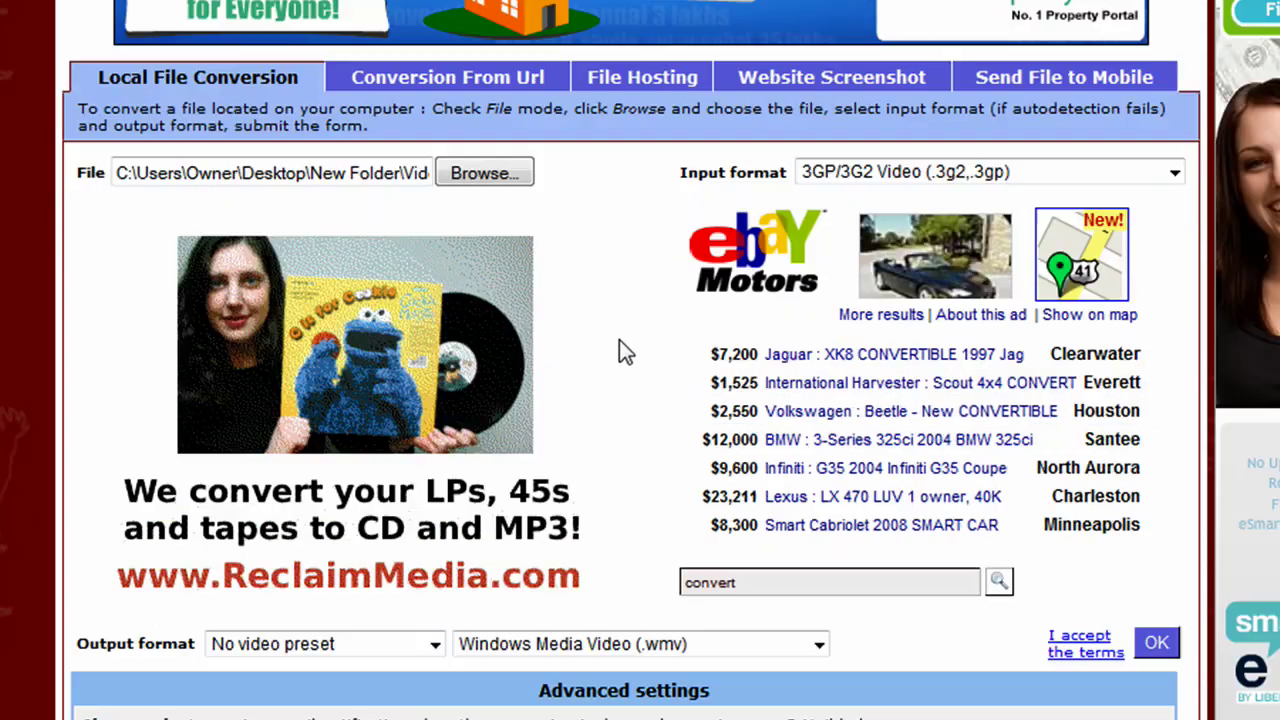
scroll(619, 339, down, 3)
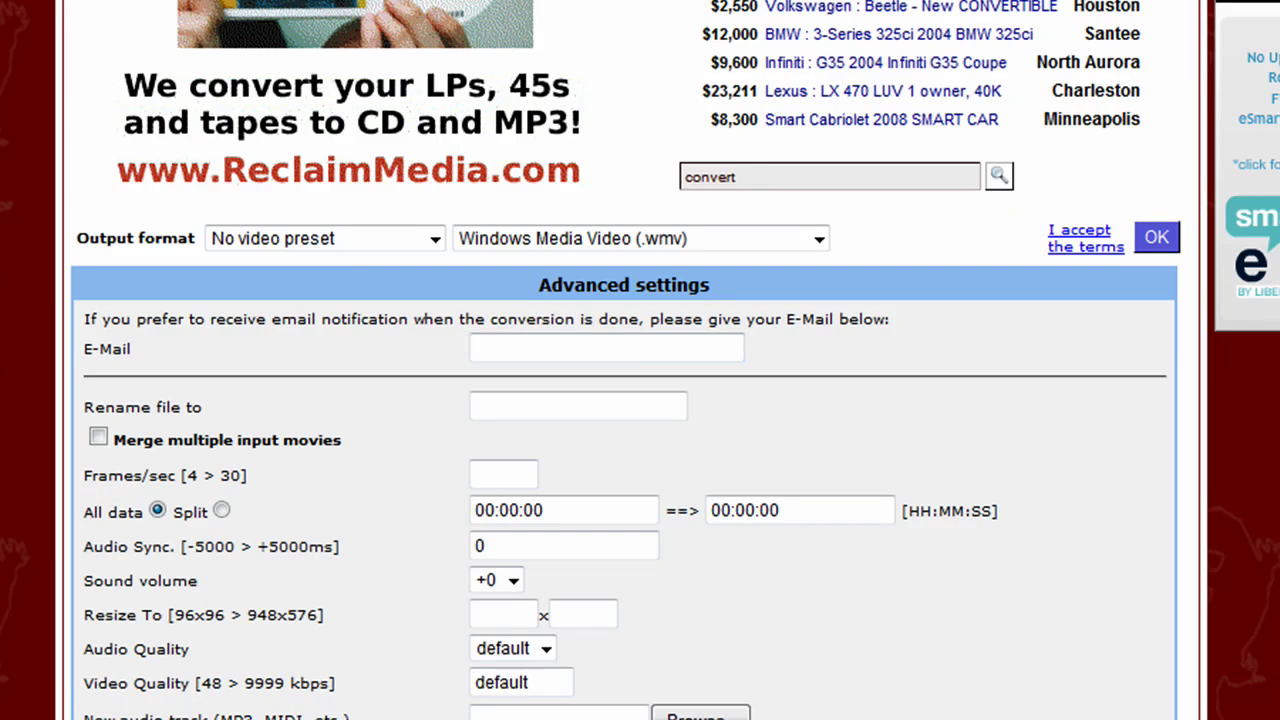
click(434, 240)
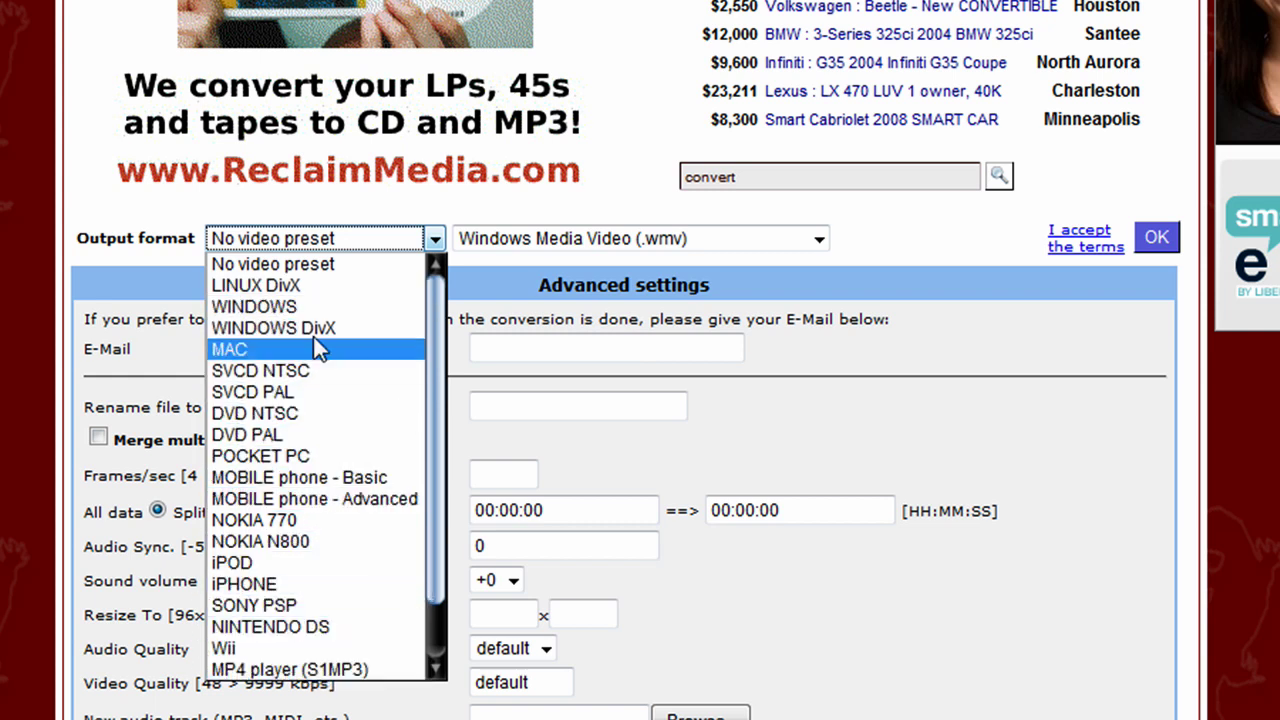
click(288, 307)
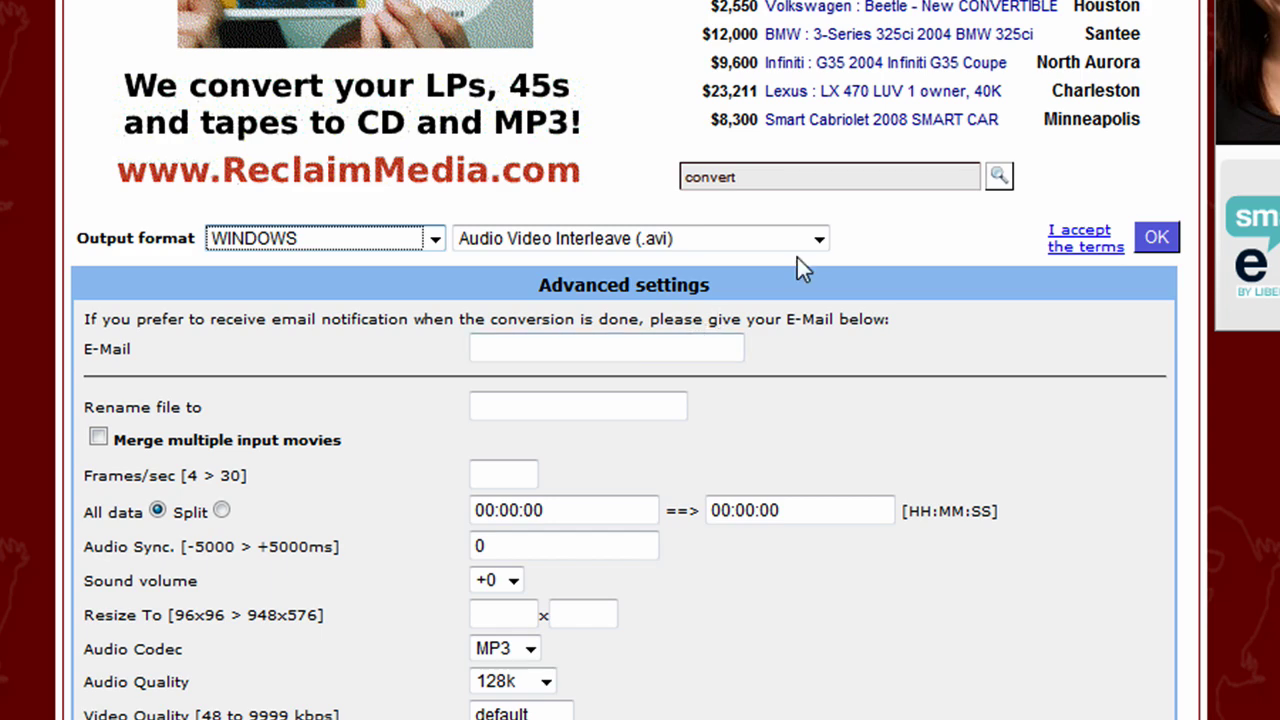
click(730, 244)
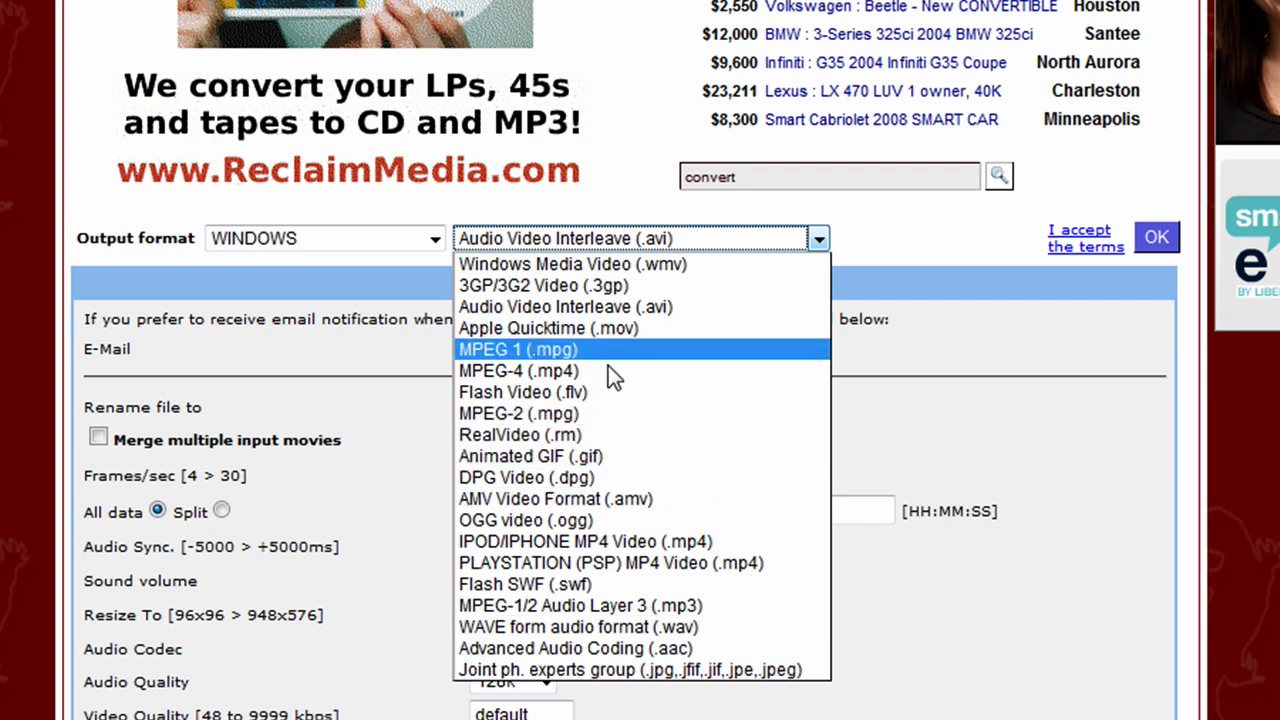
click(661, 270)
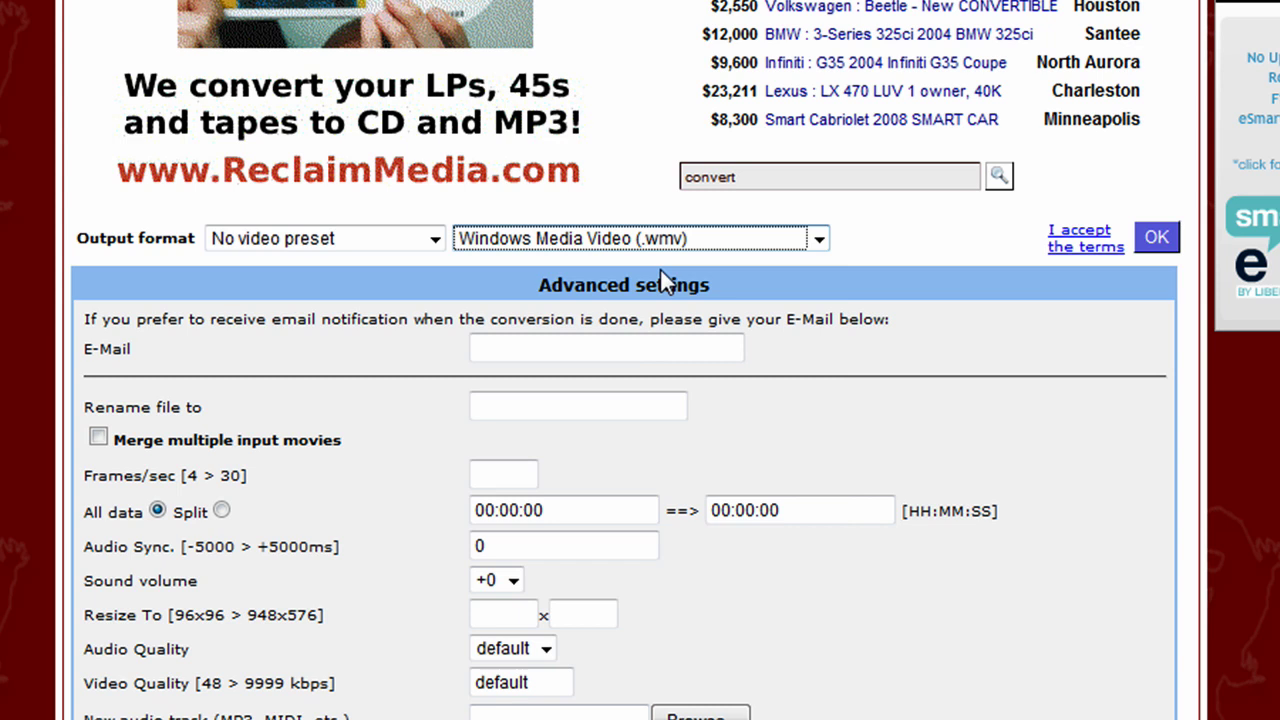
click(437, 238)
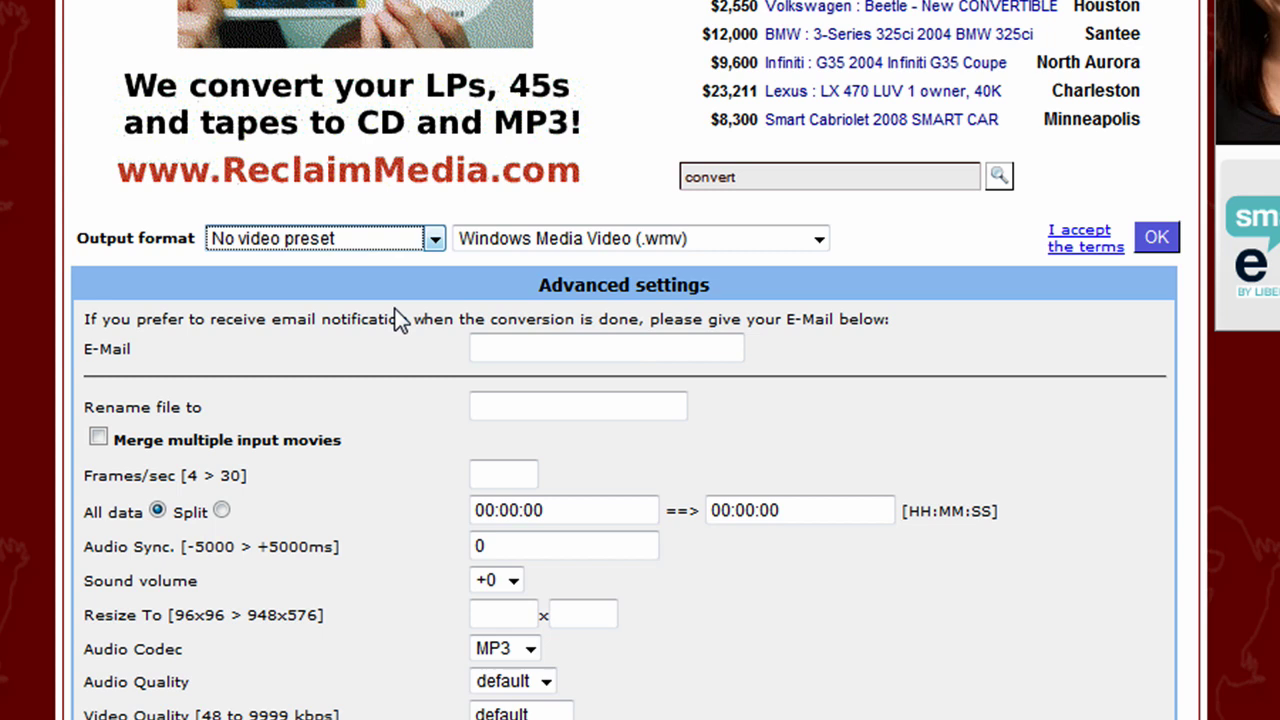
key(Down)
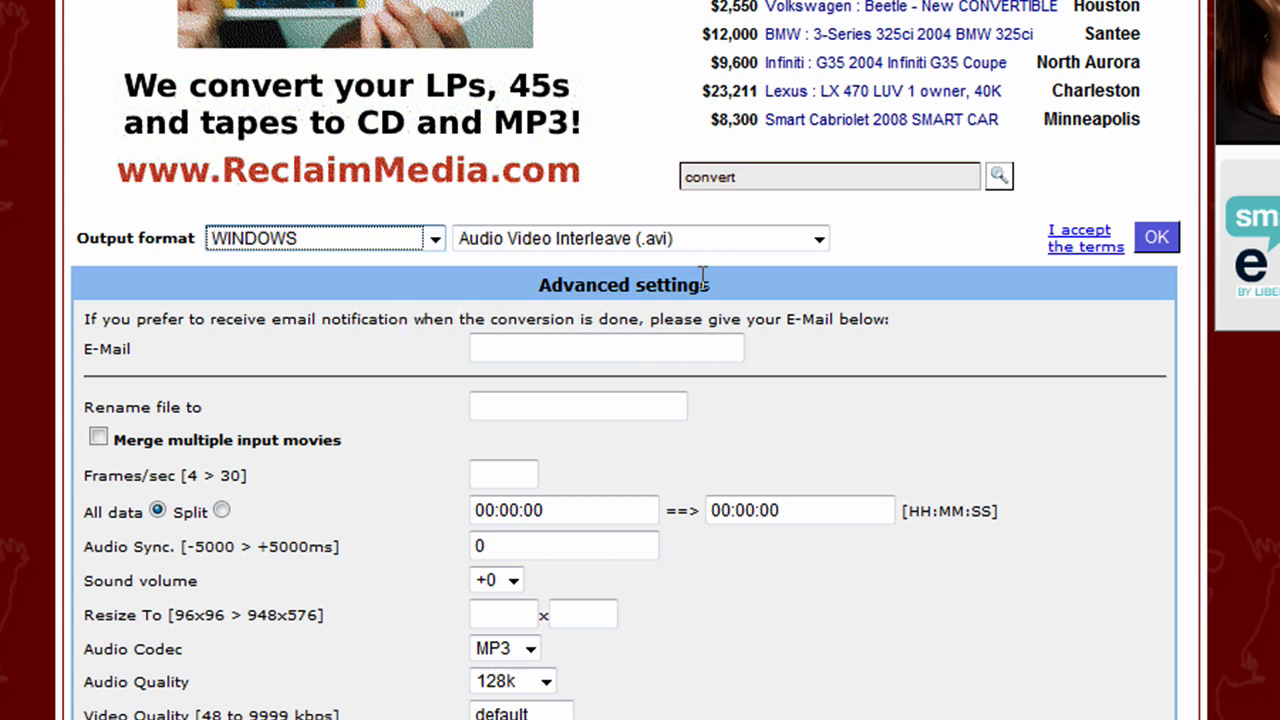
click(435, 240)
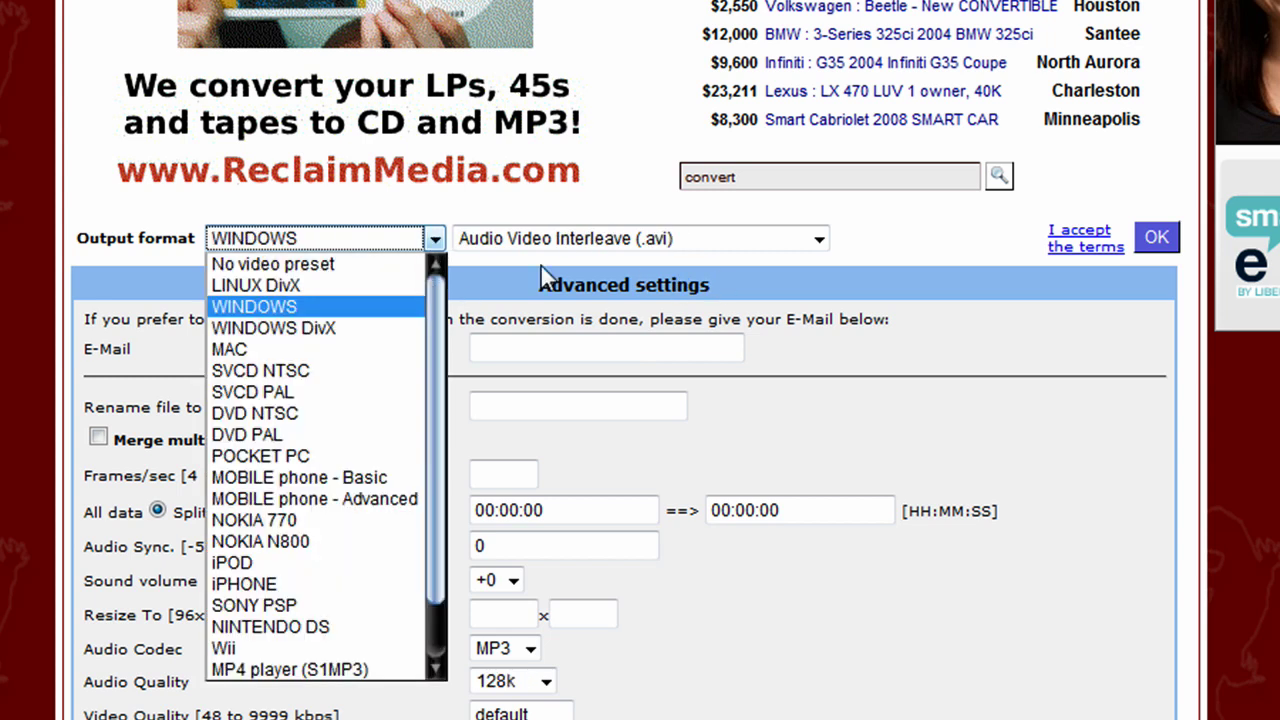
click(434, 246)
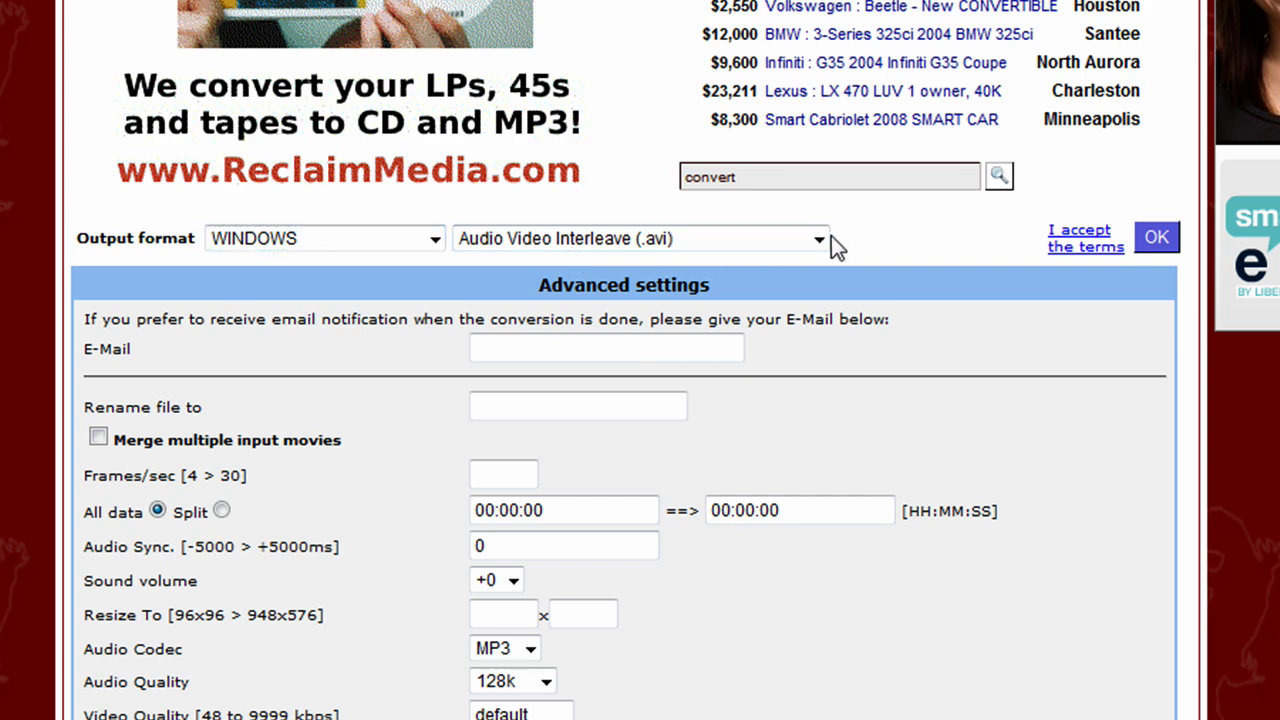
click(820, 240)
click(748, 262)
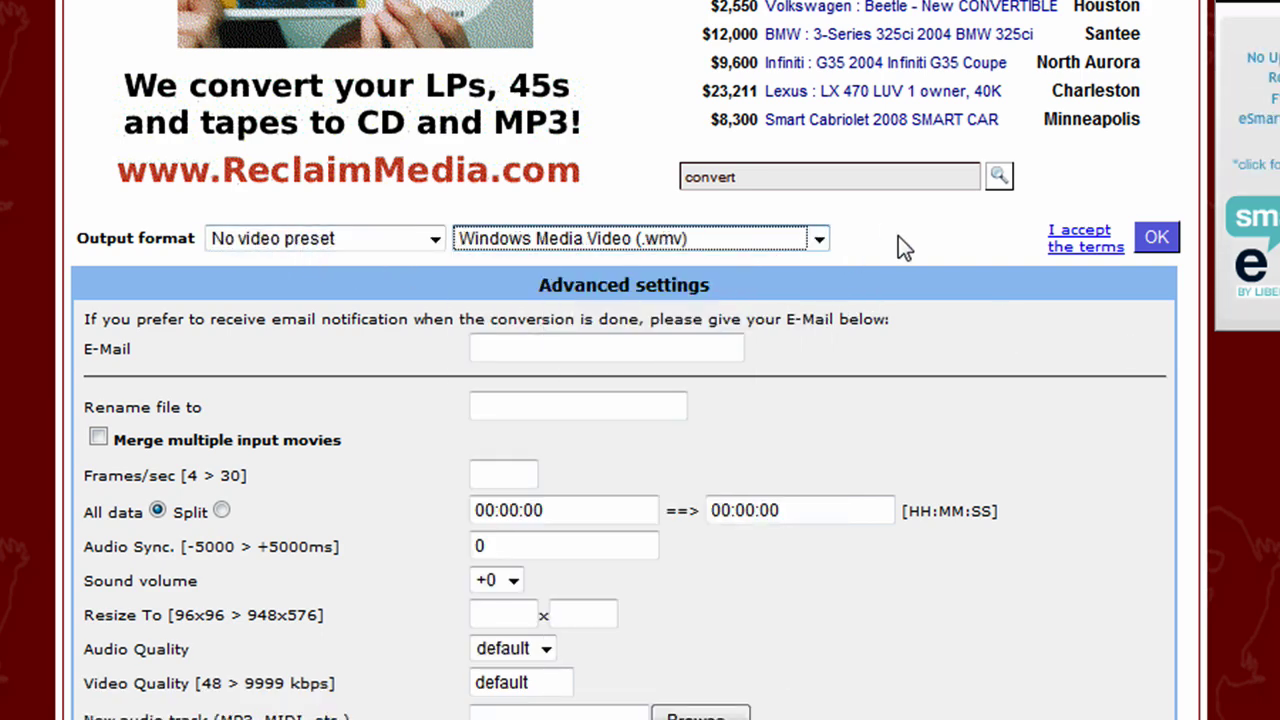
click(869, 260)
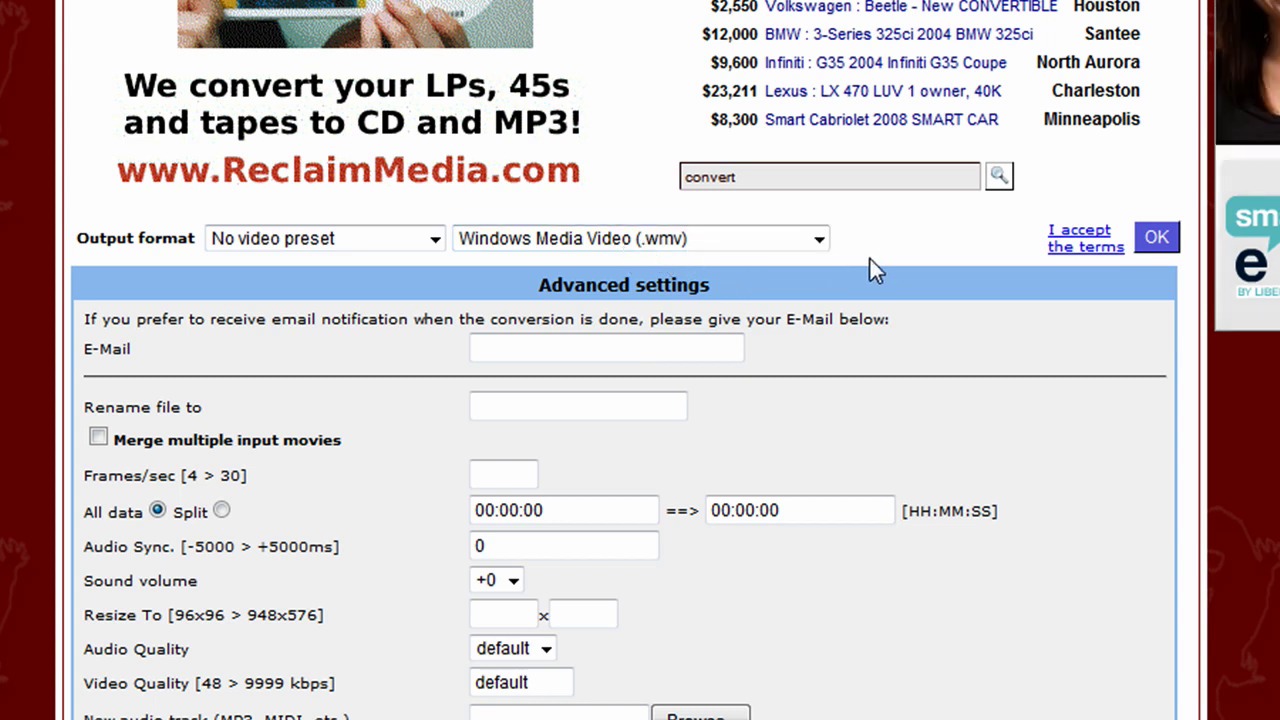
- Settle on the WINDOWS preset for AVI output and submit the video for conversion
click(817, 244)
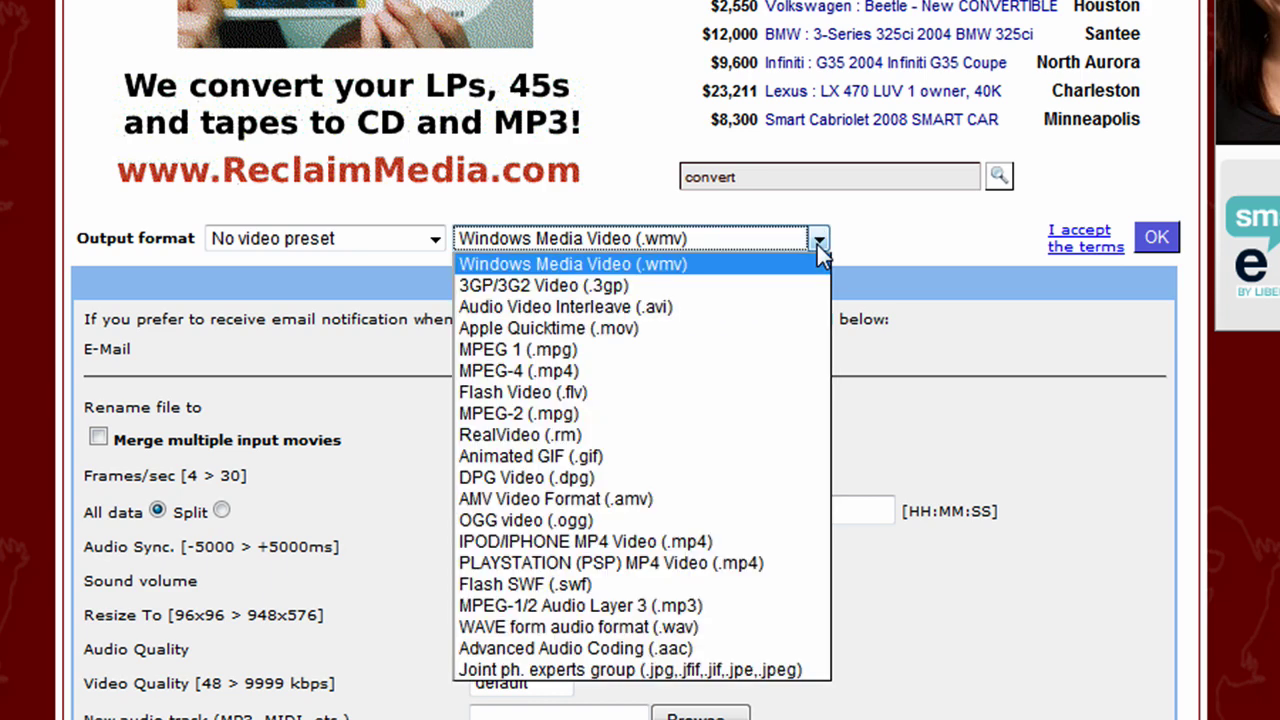
click(437, 241)
click(435, 239)
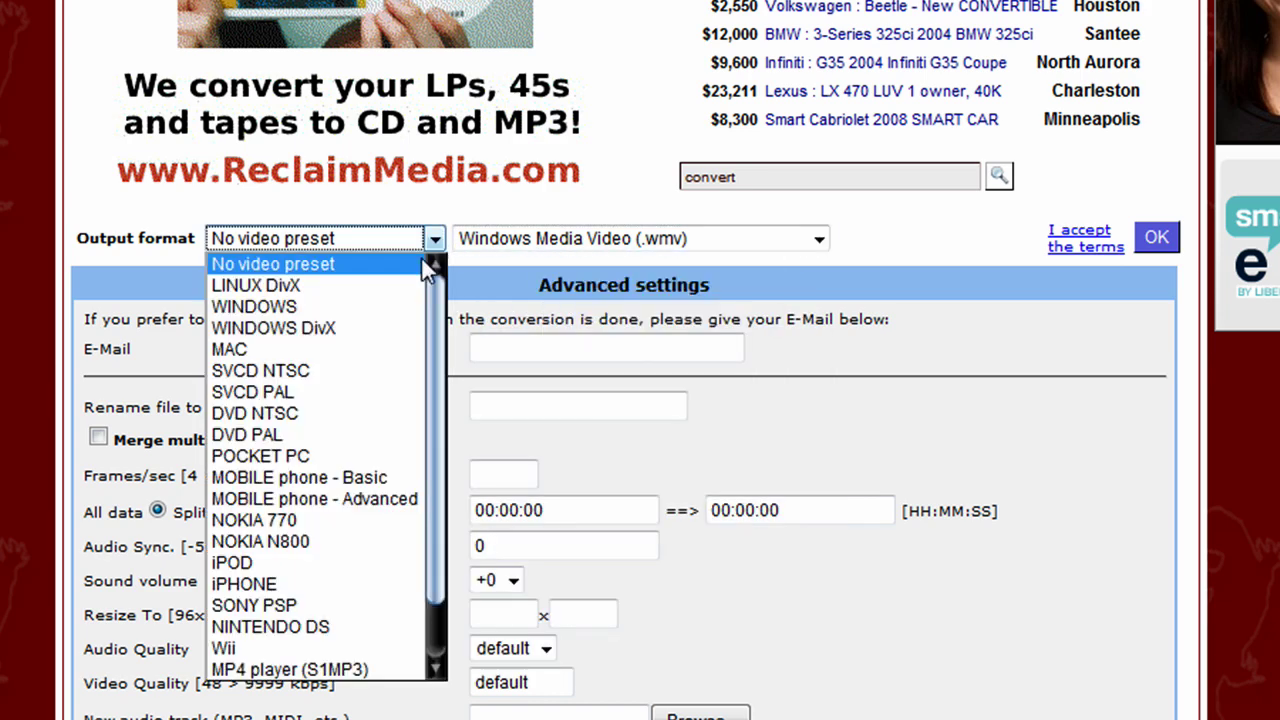
click(397, 312)
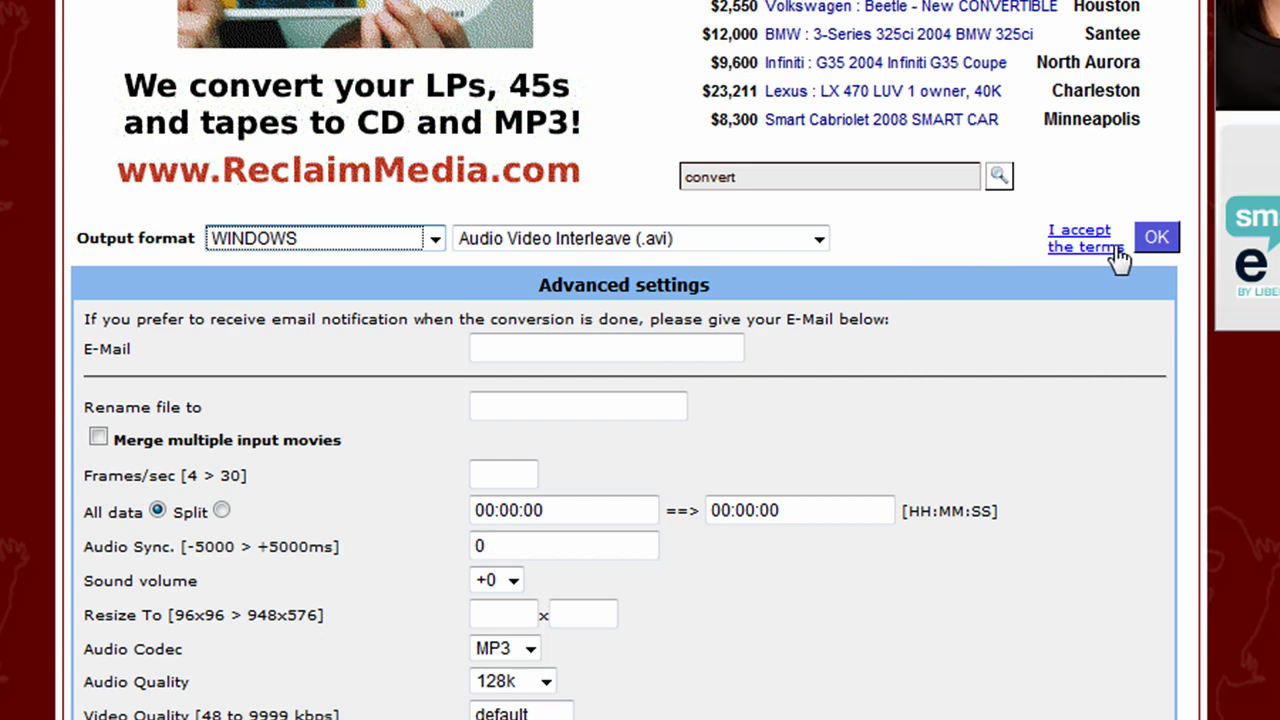
click(1156, 243)
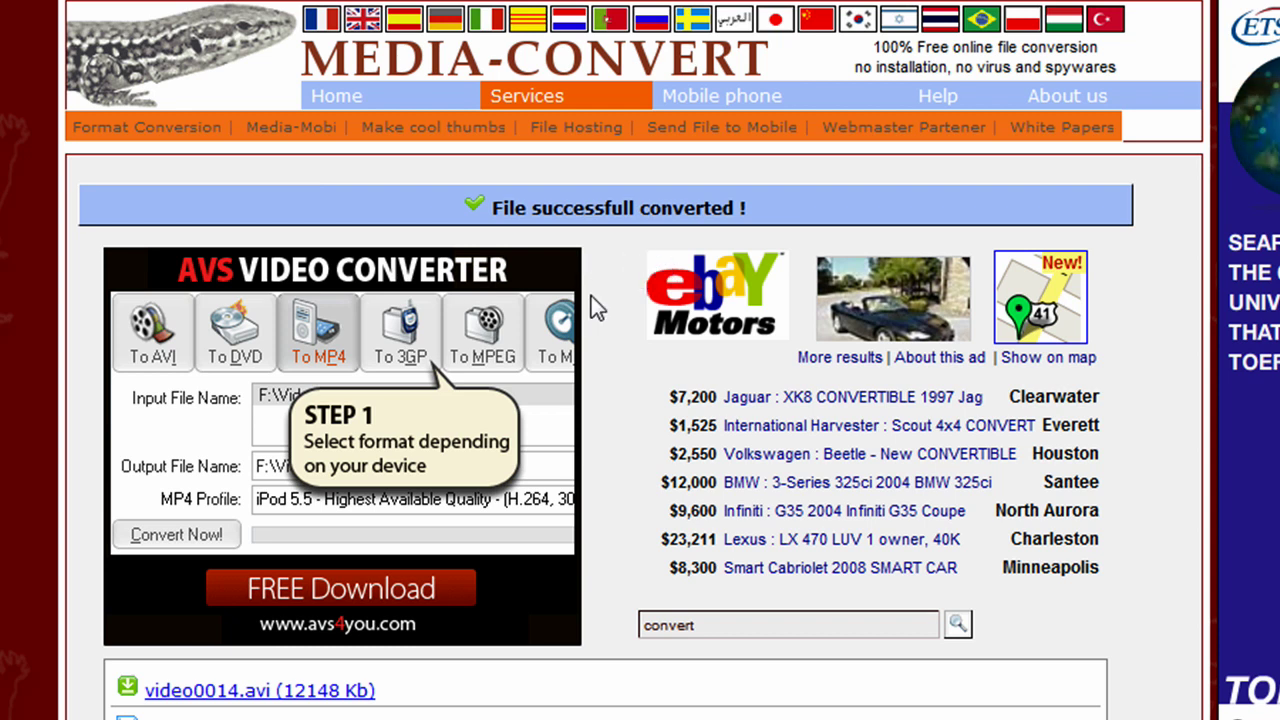
- Save video0014.avi from its download link to disk through Firefox's download dialog
scroll(89, 246, down, 5)
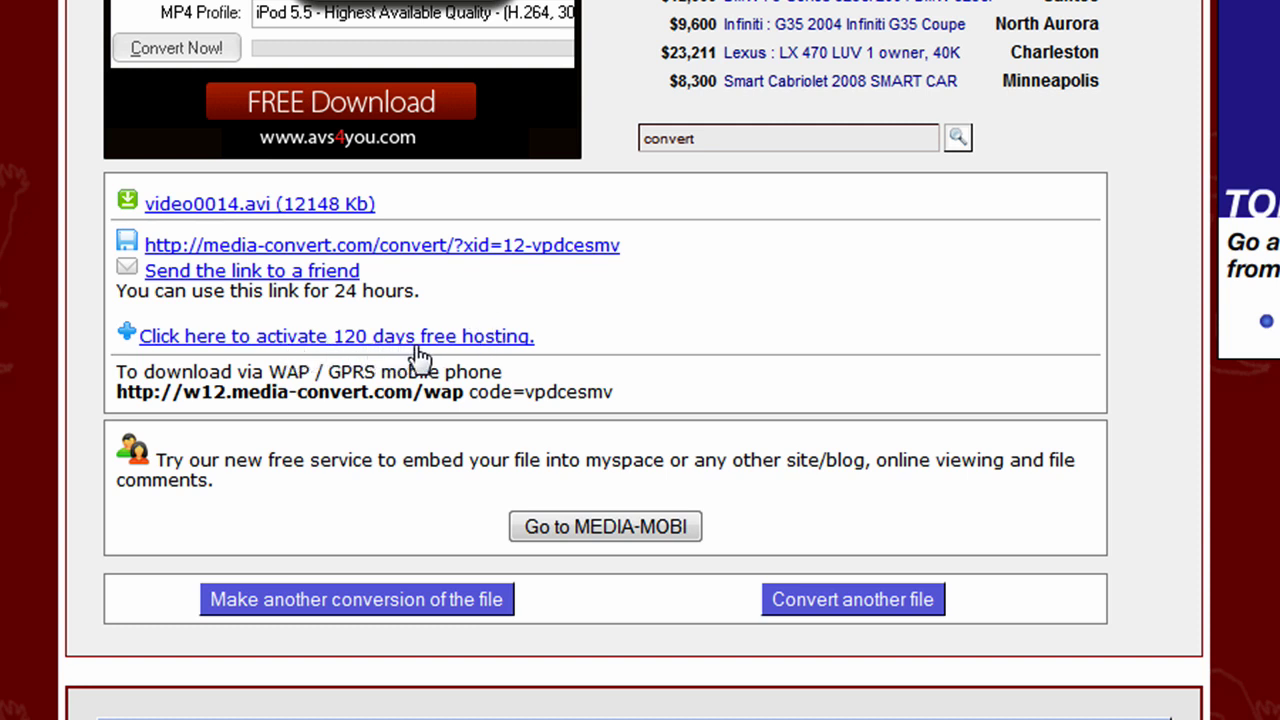
right_click(212, 220)
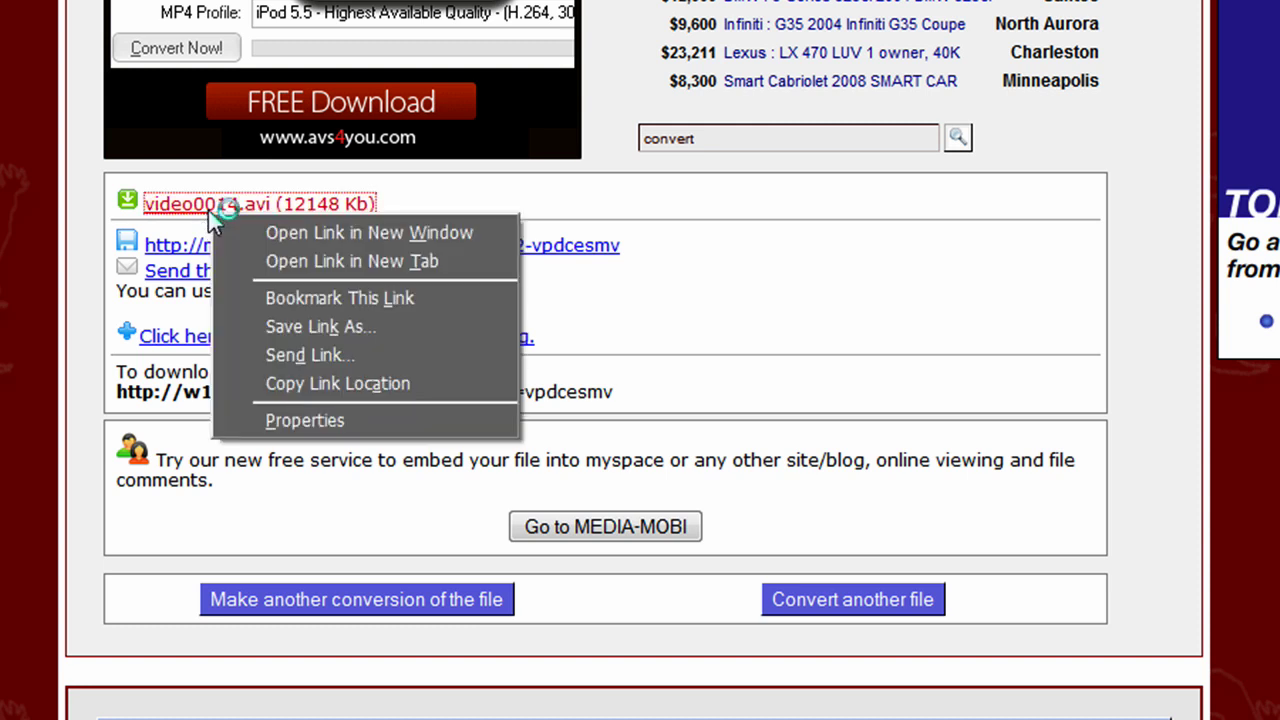
click(482, 200)
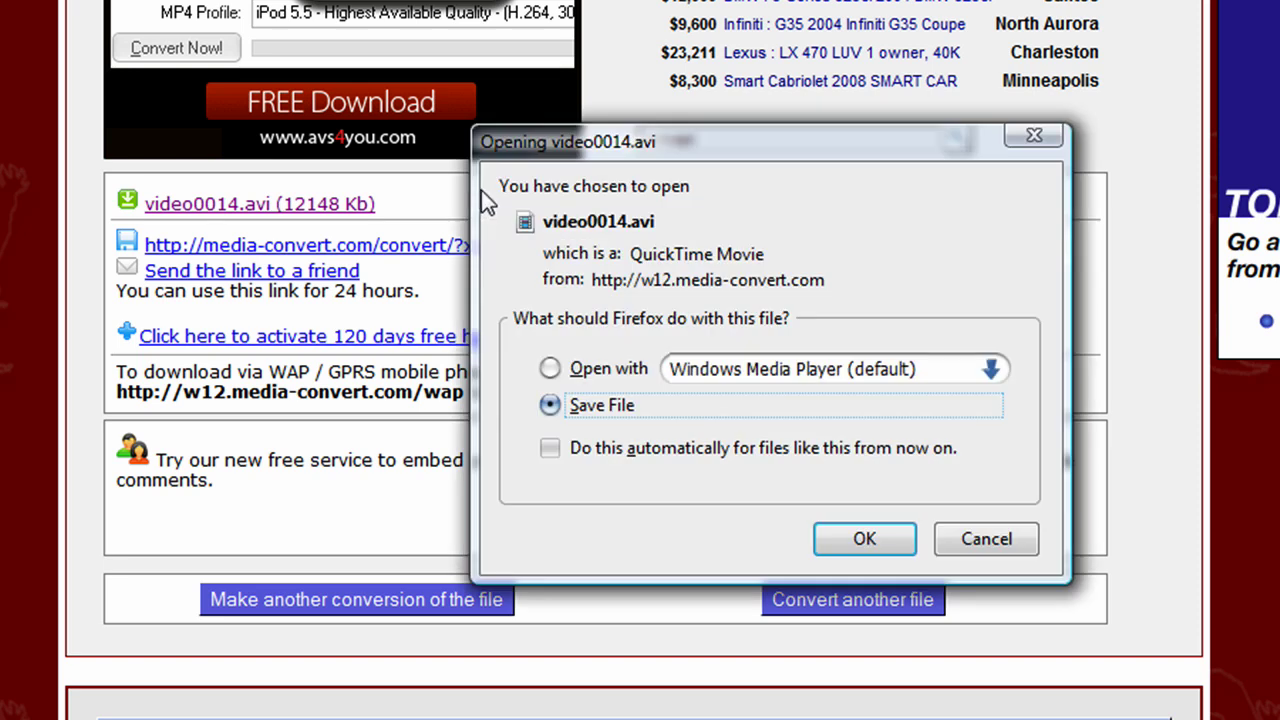
click(865, 540)
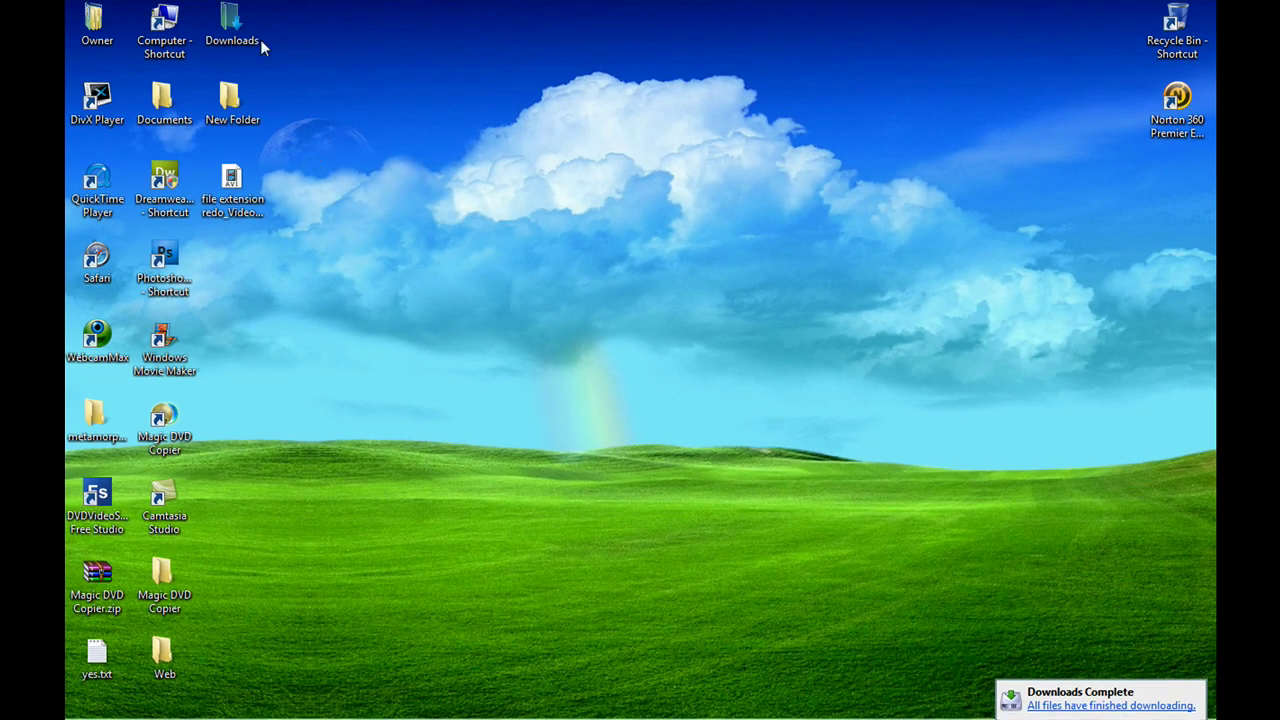
- Copy video0014.avi from Downloads, paste it onto the desktop, and close the folder window
double_click(240, 40)
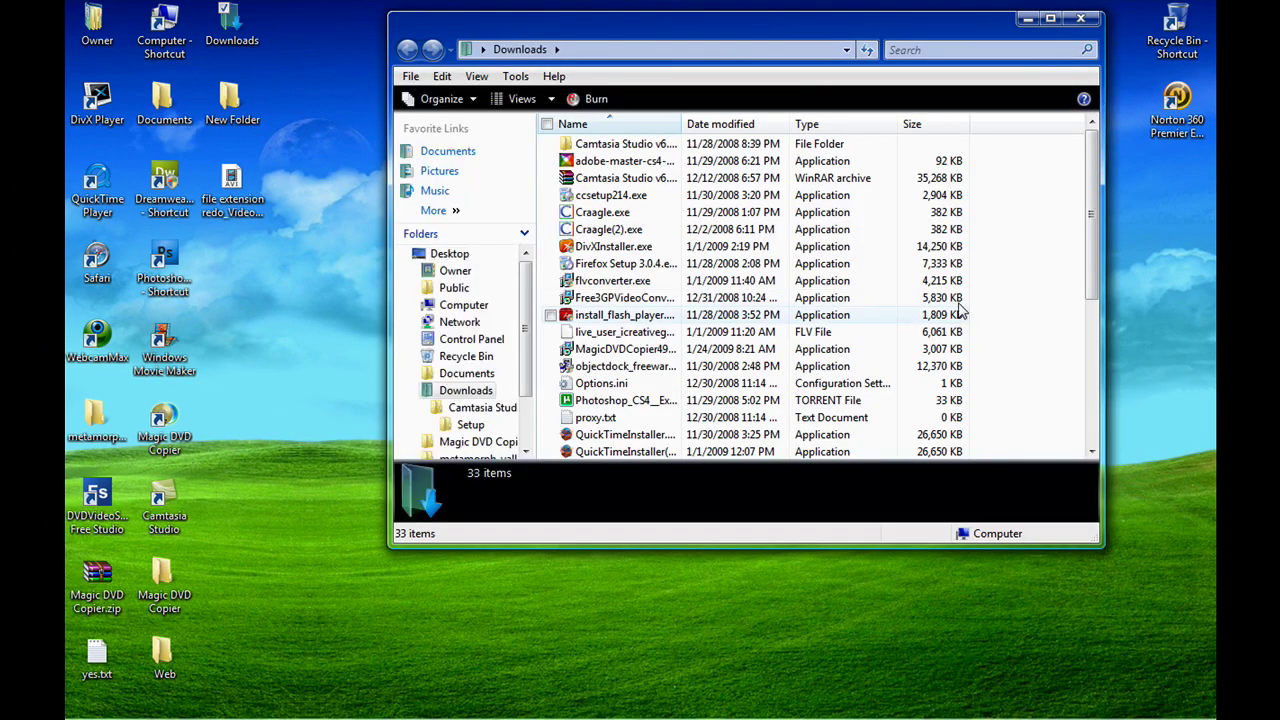
drag(1086, 165, 1090, 268)
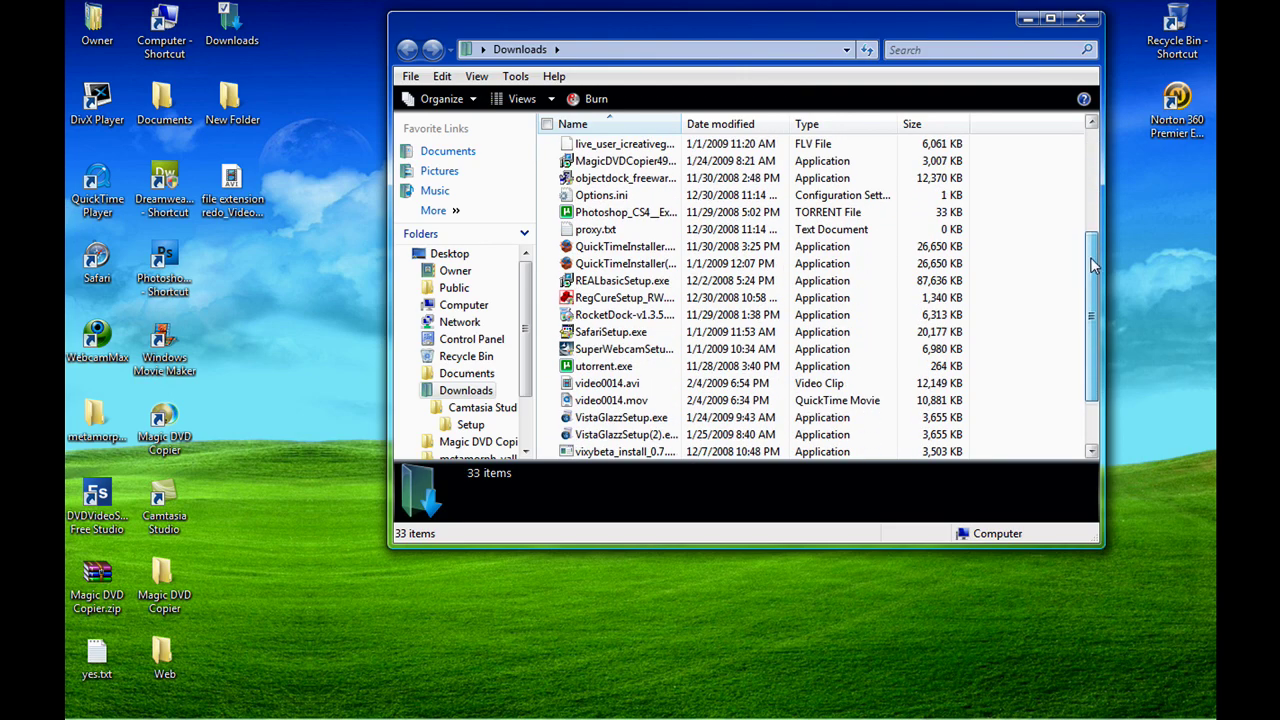
right_click(614, 385)
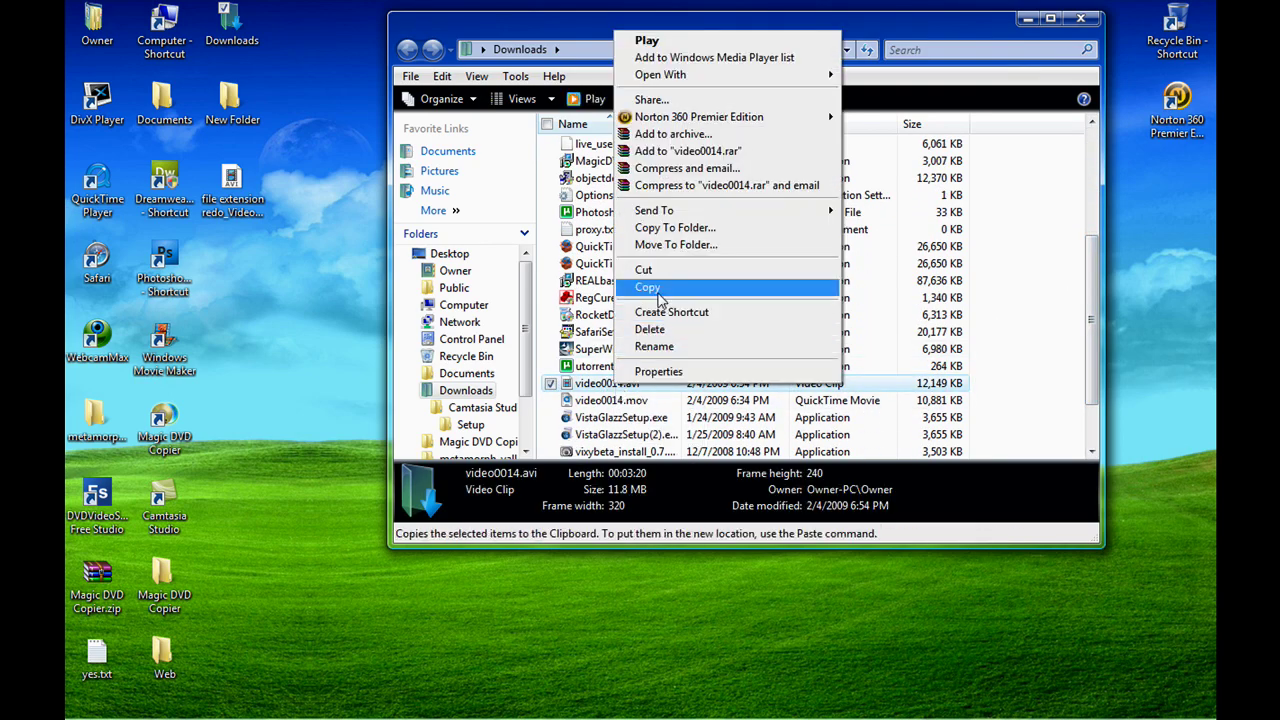
click(643, 270)
right_click(307, 298)
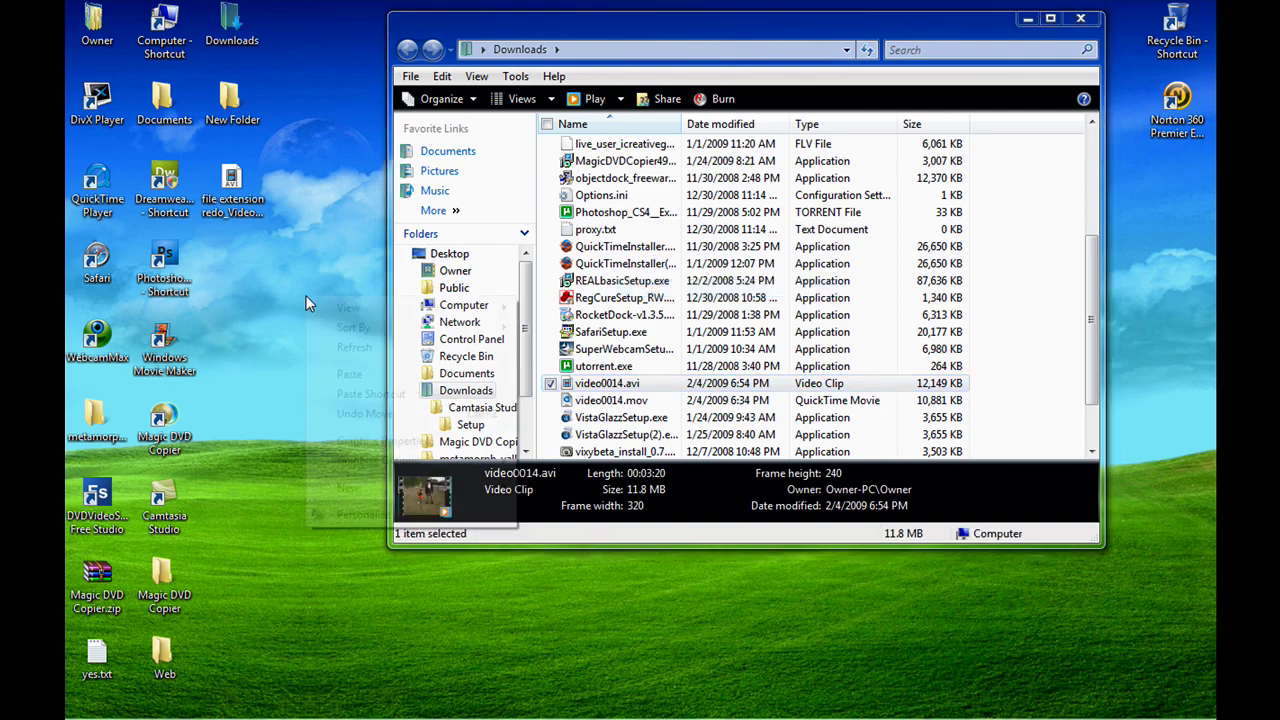
click(349, 374)
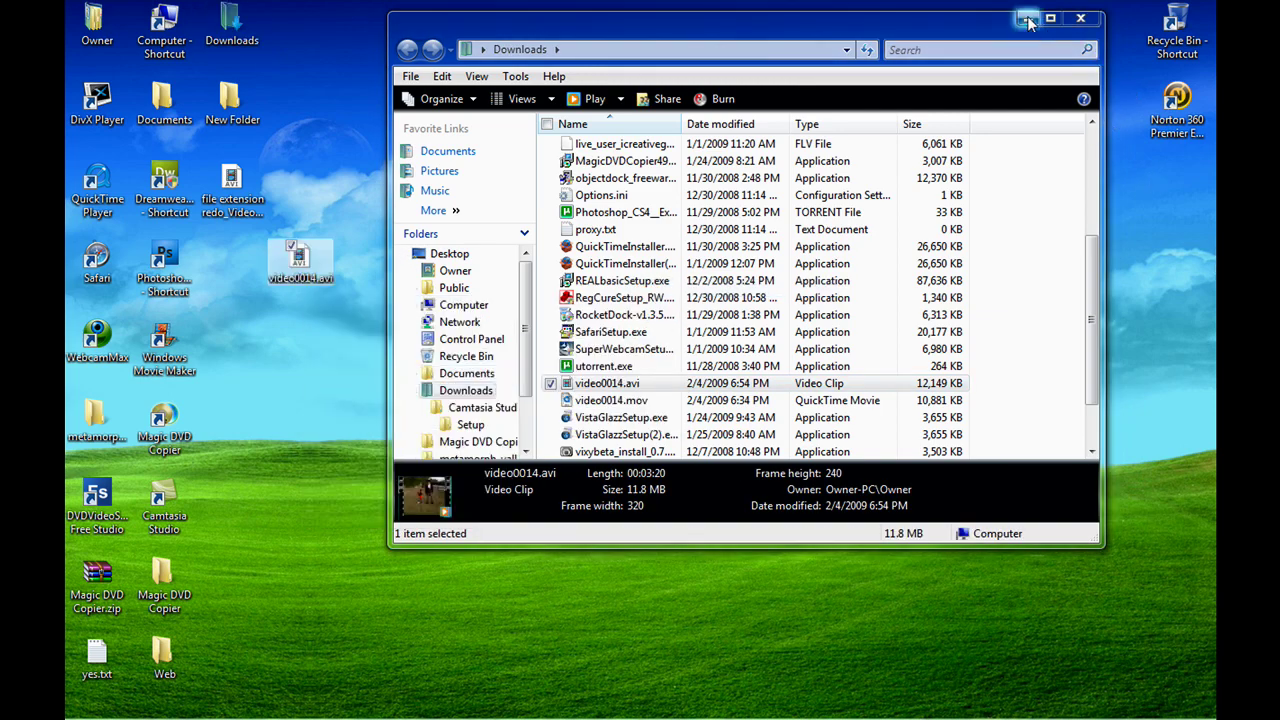
click(1080, 18)
click(312, 343)
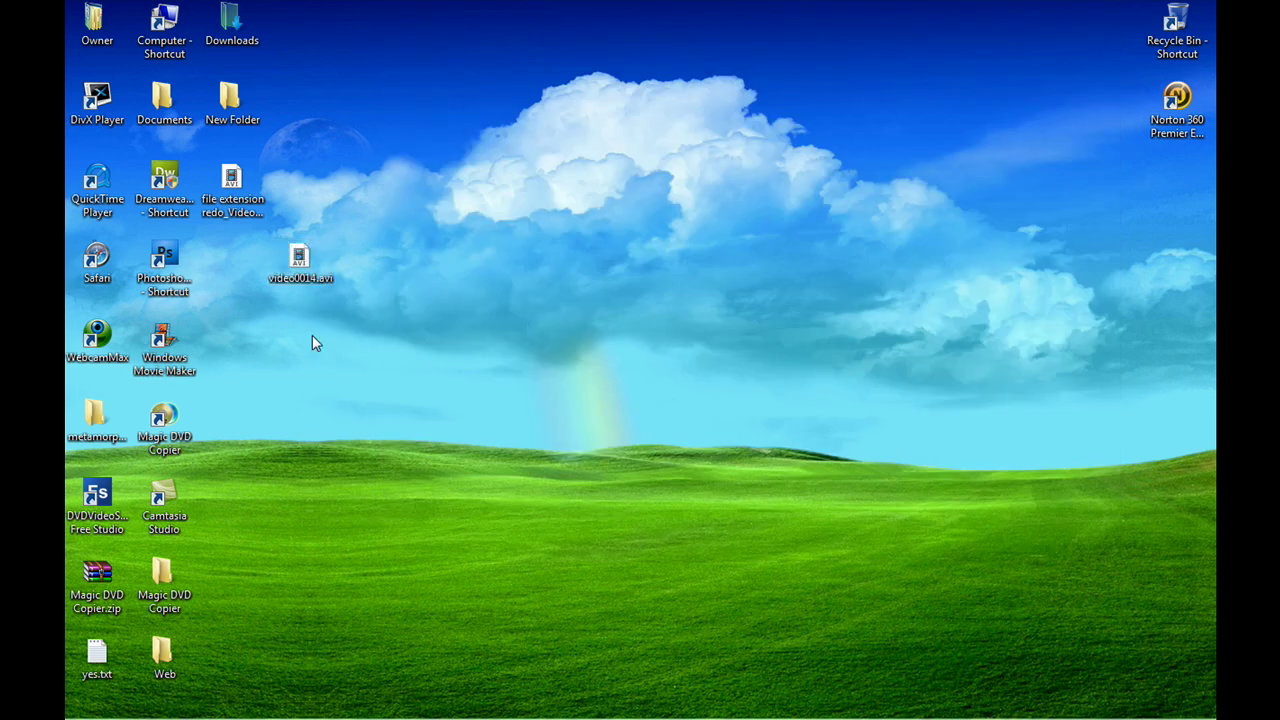
double_click(300, 272)
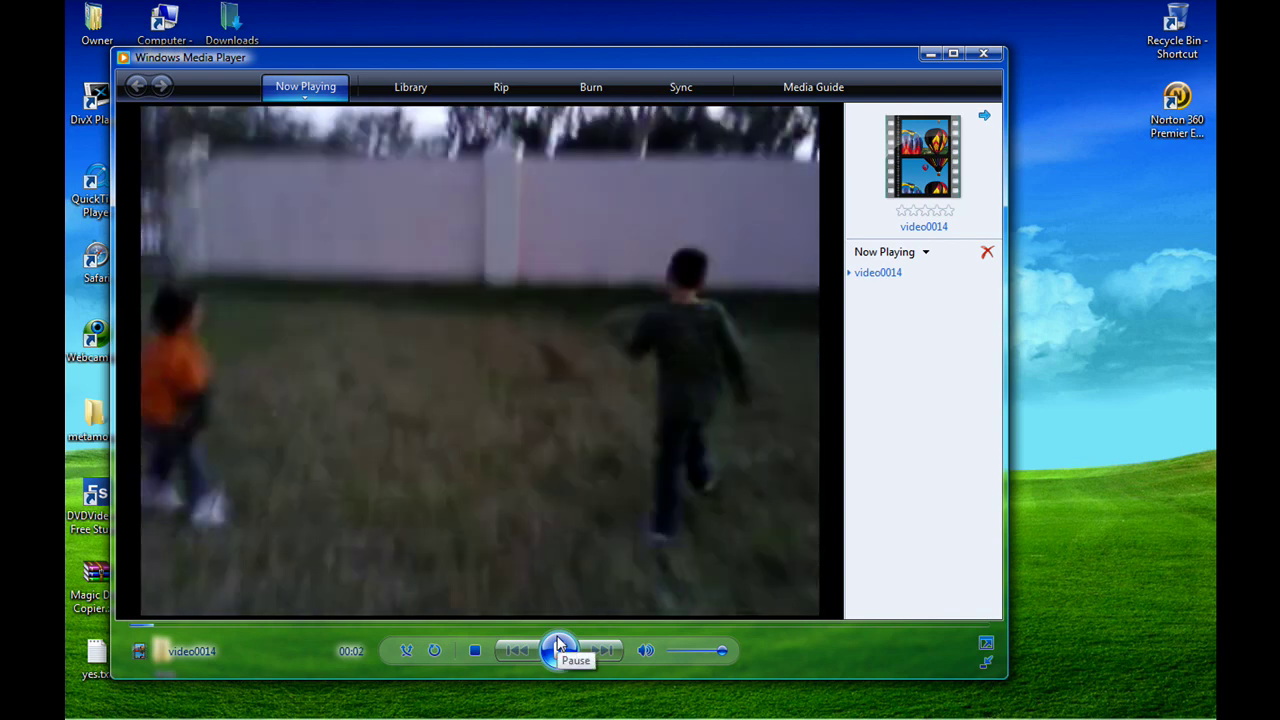
click(983, 55)
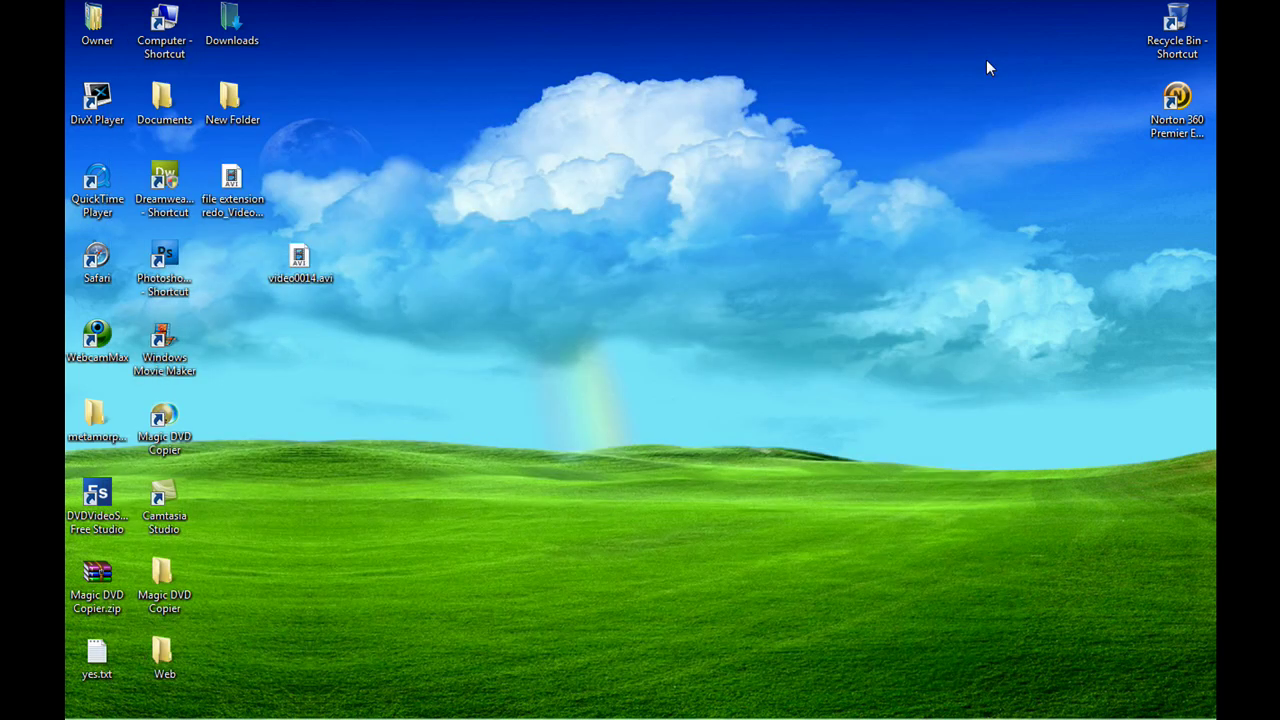
- Launch Windows Movie Maker and import video0014.avi from the Desktop
double_click(186, 368)
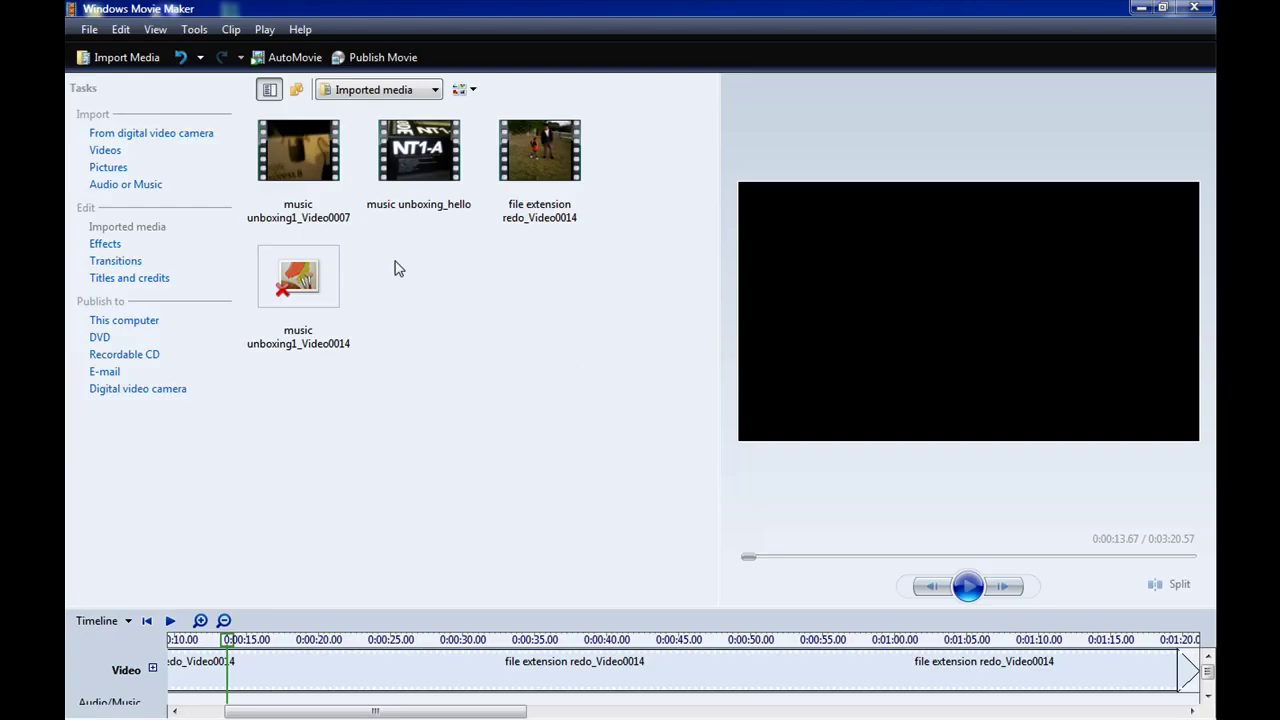
click(125, 60)
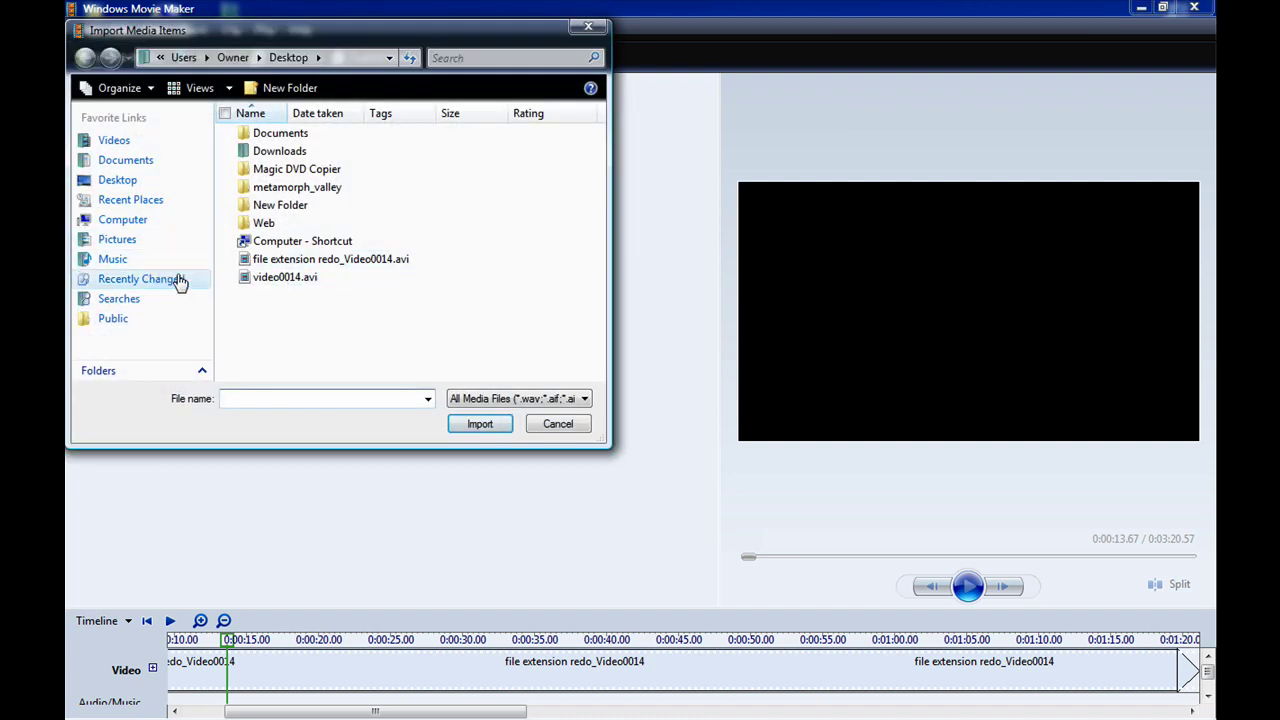
click(294, 282)
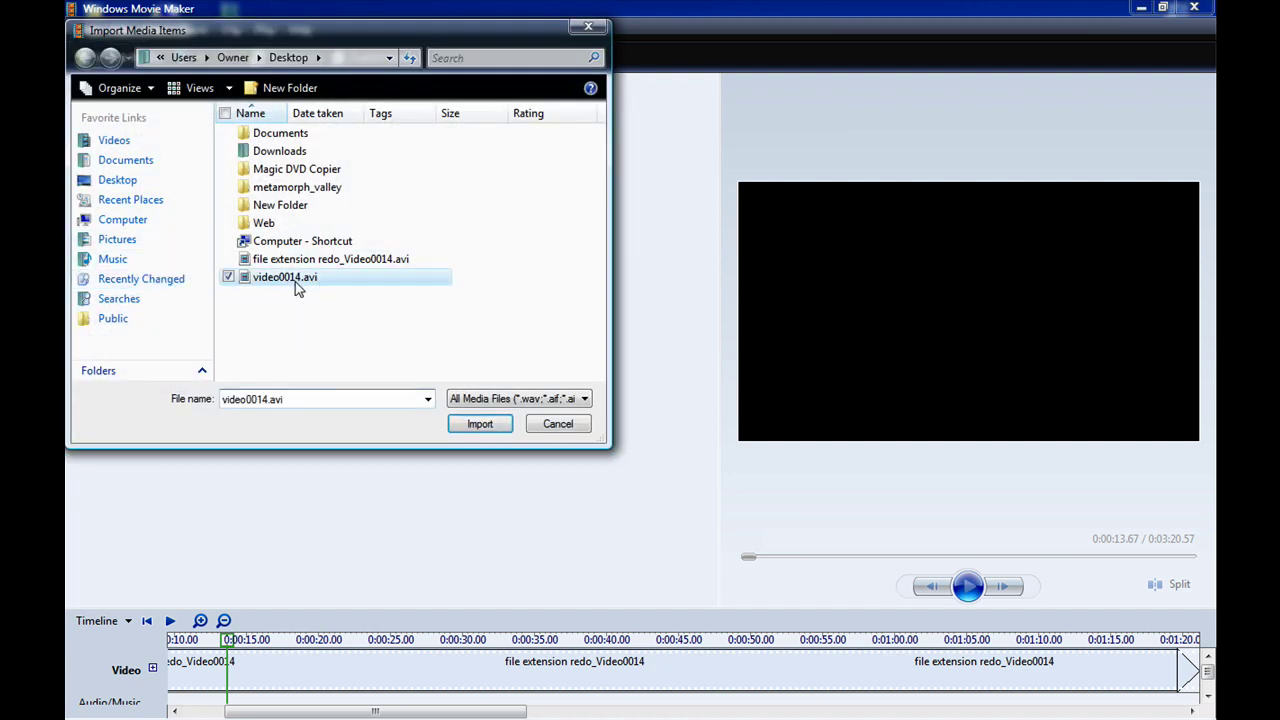
click(480, 427)
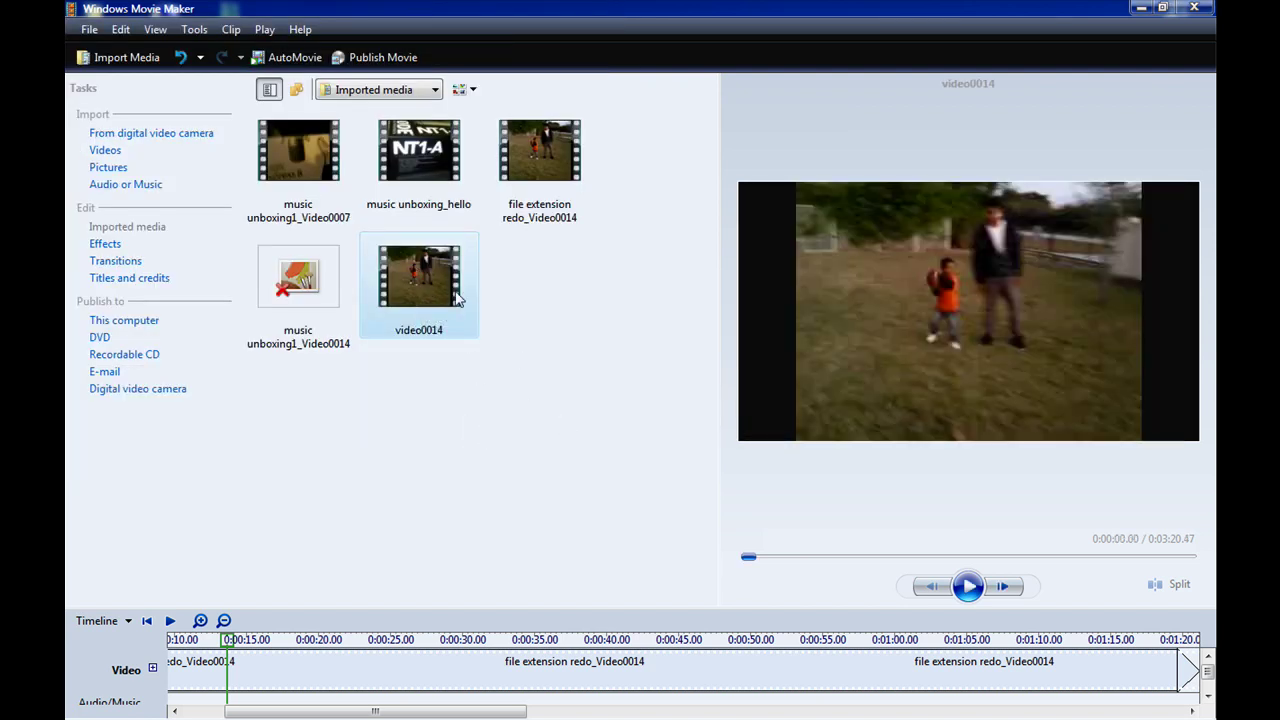
- Play video0014 in the preview for a few seconds, then pause it
click(968, 587)
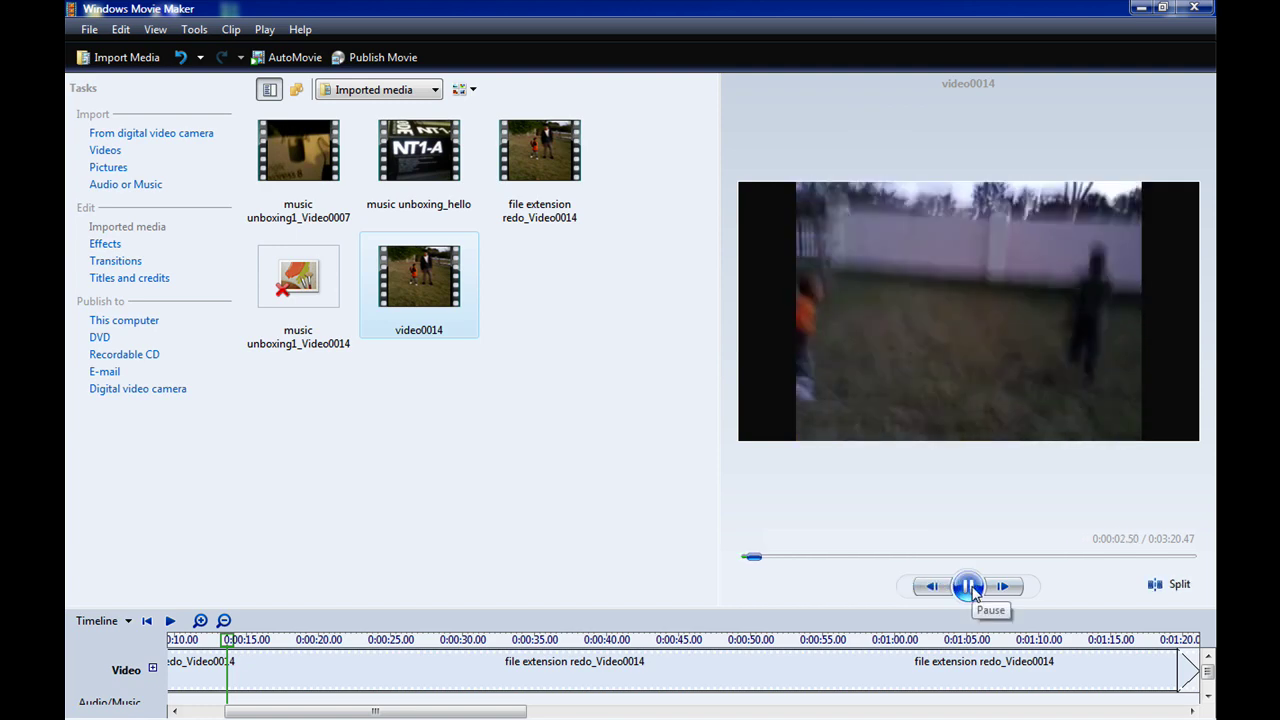
click(968, 587)
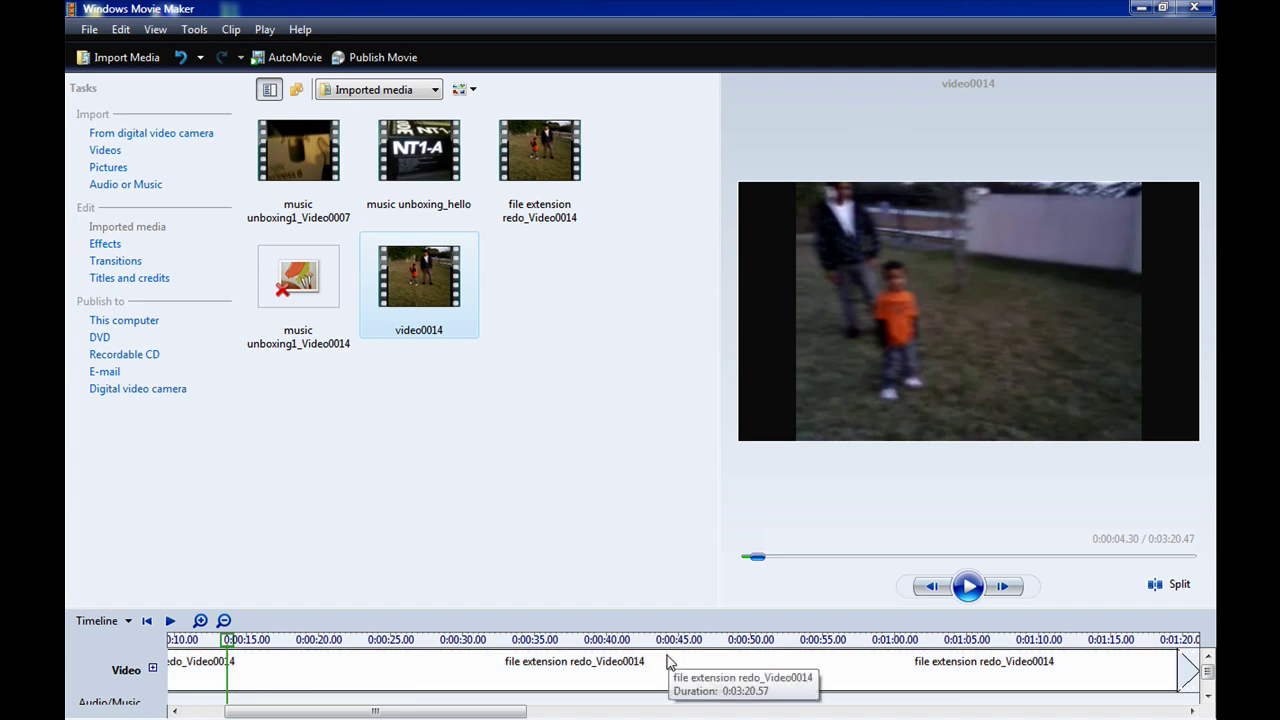
mouse_move(567, 708)
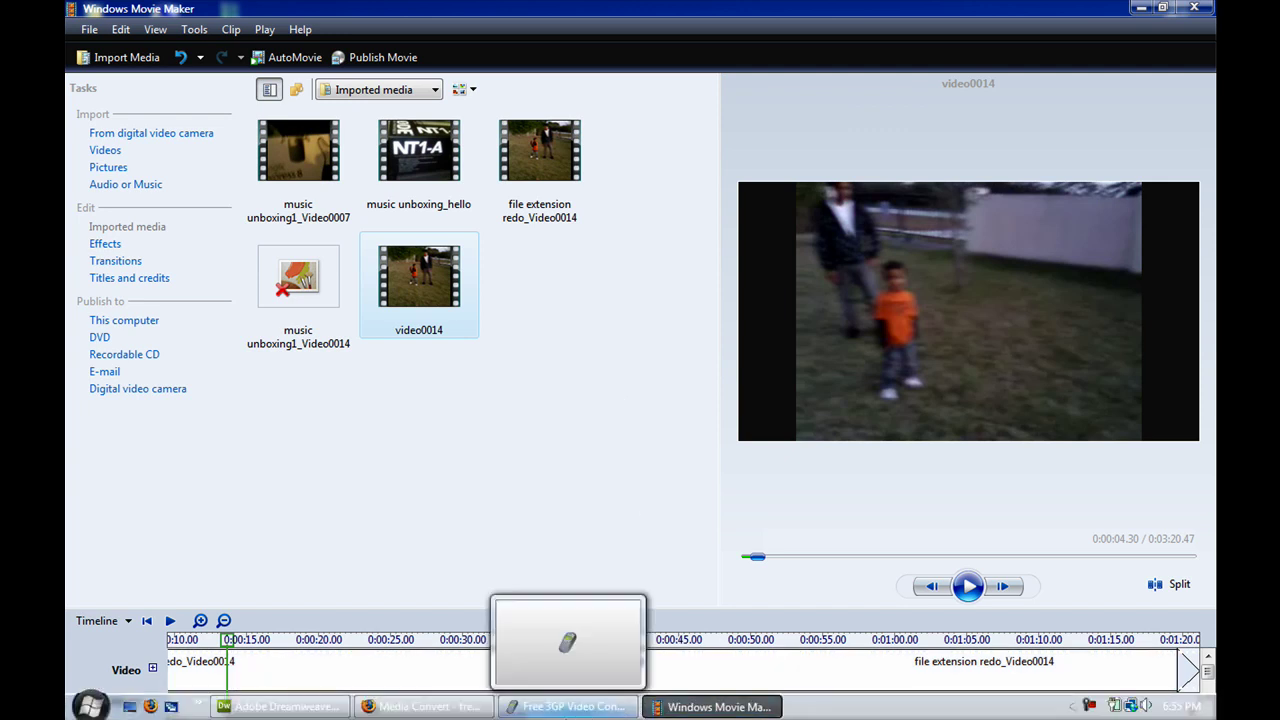
- Switch the Media Convert output preset to MAC, giving Apple Quicktime (.mov) output
click(460, 714)
scroll(442, 338, up, 2)
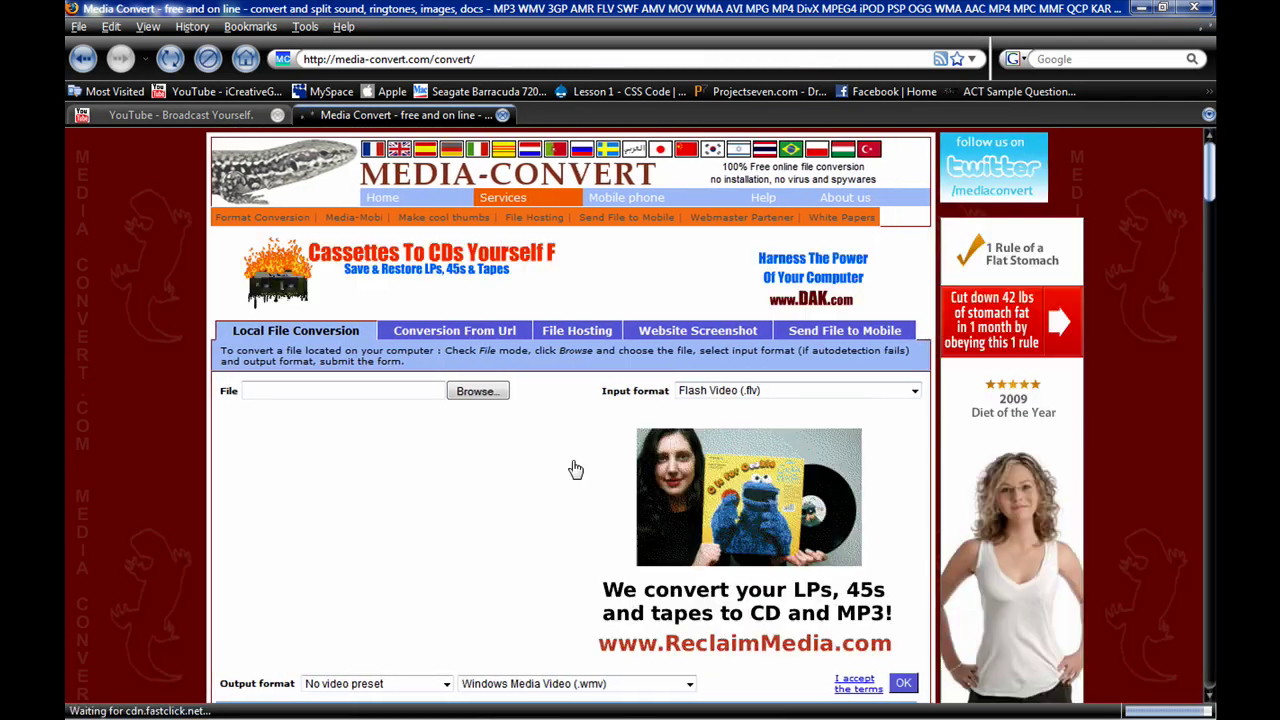
scroll(571, 466, down, 7)
click(478, 436)
scroll(450, 350, down, 1)
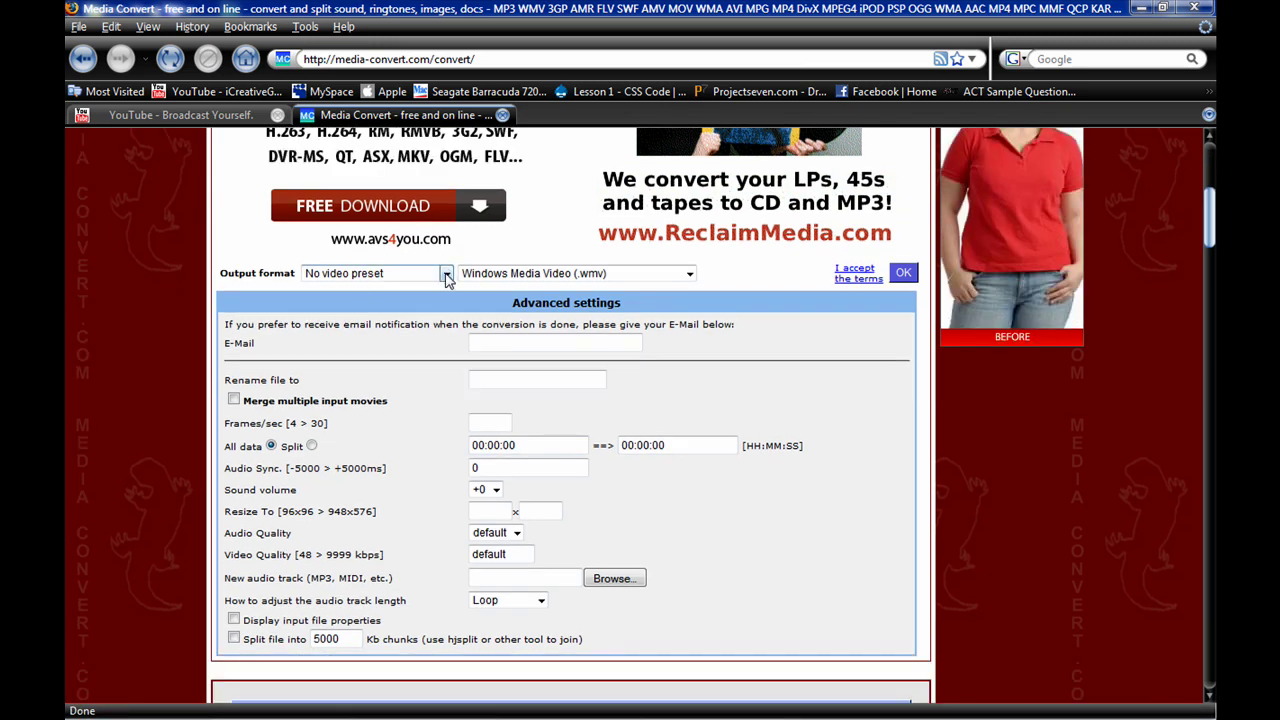
click(446, 273)
key(Escape)
key(m)
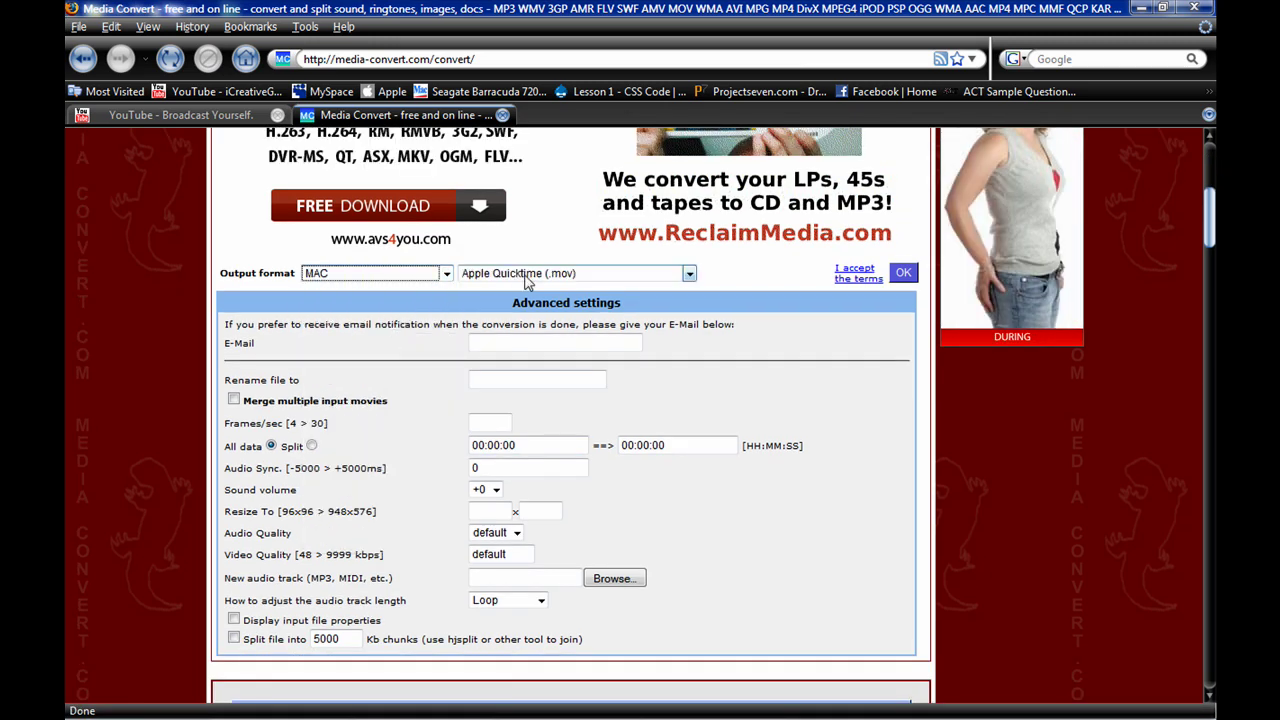
scroll(565, 272, up, 5)
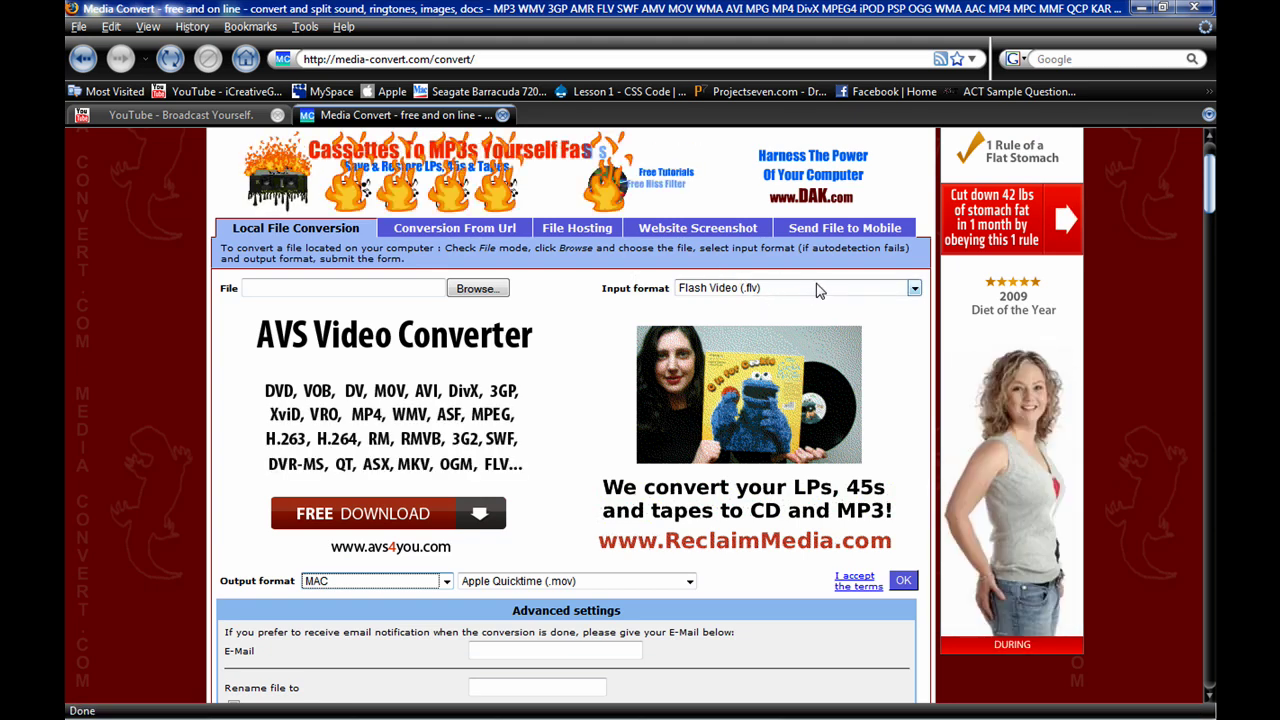
- Close the Media Convert tab to reveal the YouTube inbox
click(504, 116)
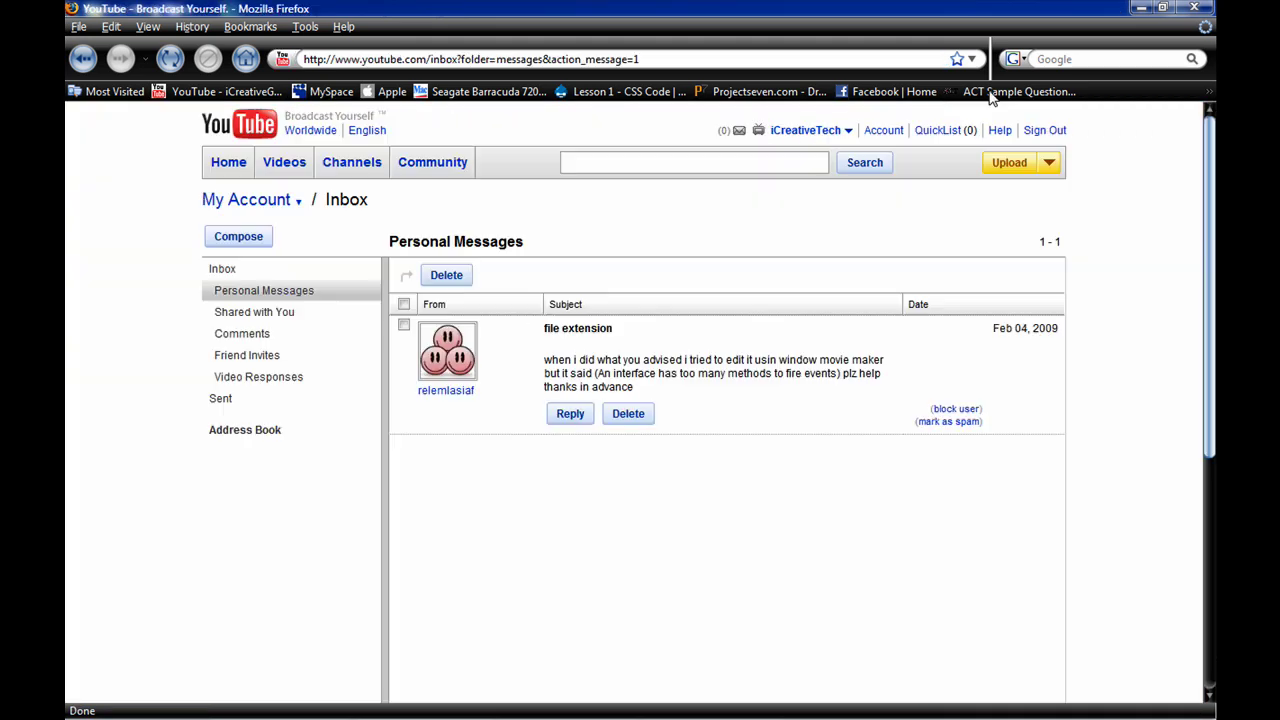